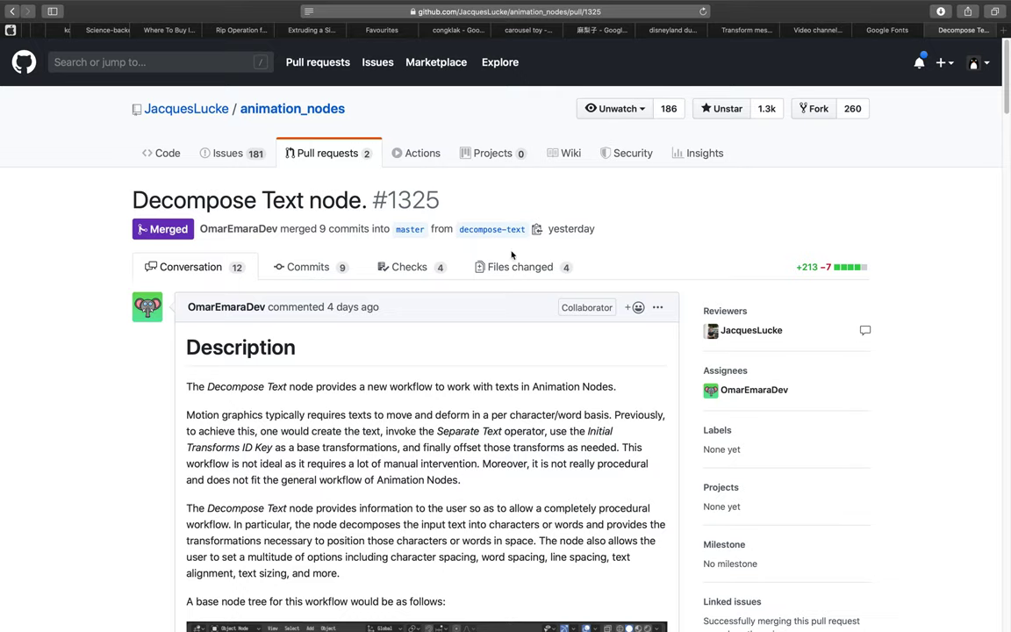
Examine the Decompose Text node pull request's description and its example node trees
double_click(153, 199)
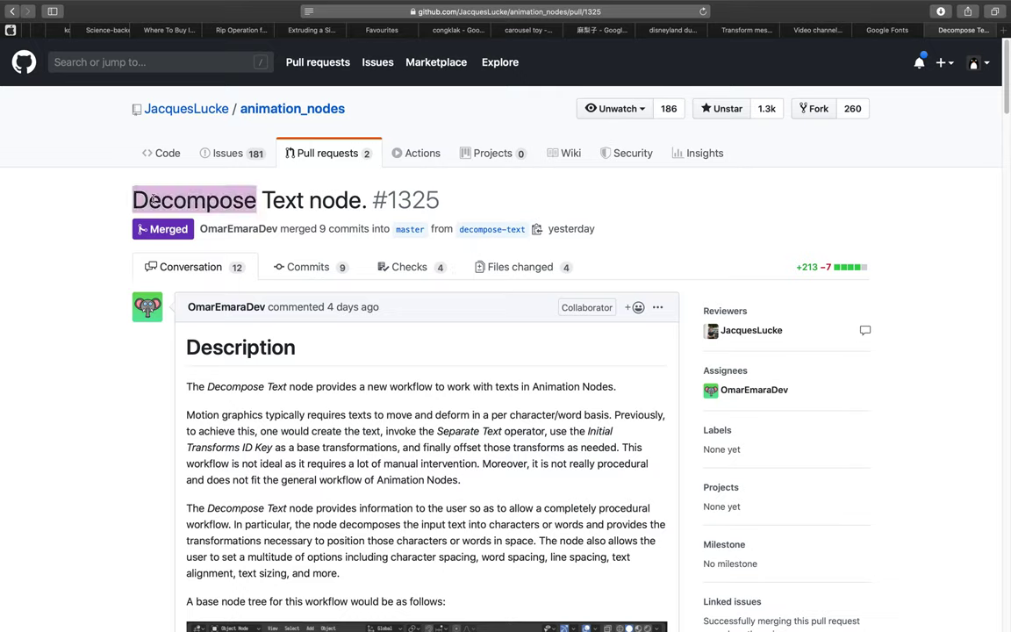
left_click_drag(261, 197, 320, 191)
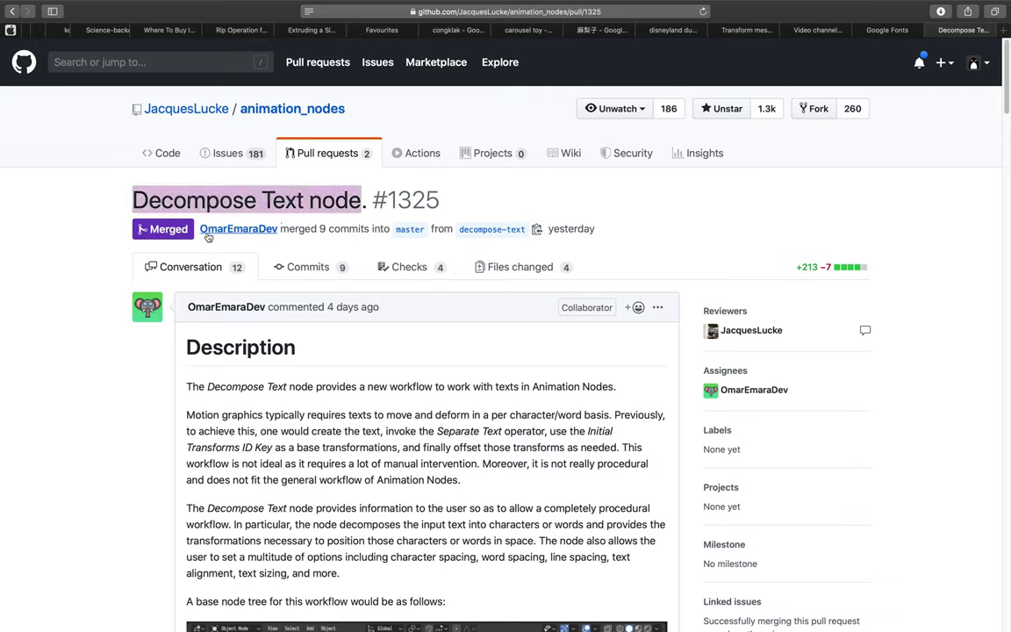
scroll(92, 263, "down", 6)
scroll(92, 289, "up", 3)
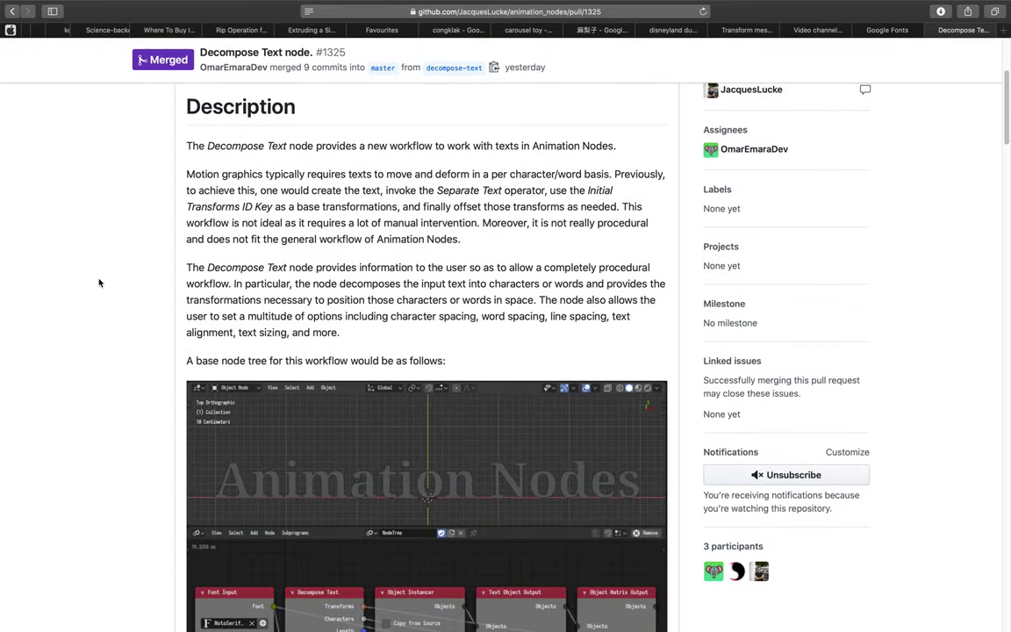
scroll(96, 290, "down", 1)
scroll(109, 298, "down", 12)
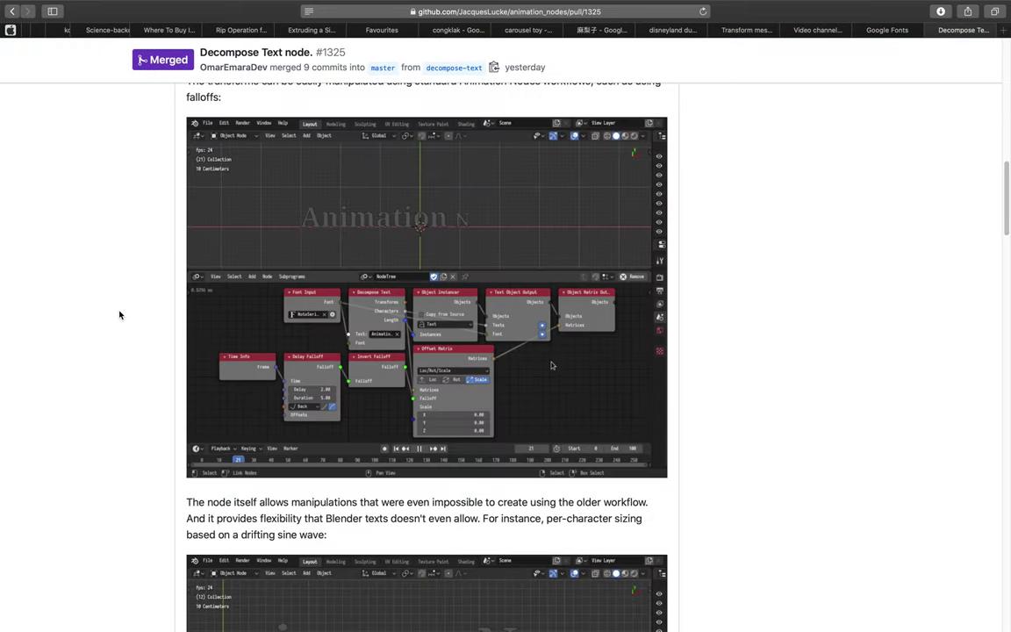
scroll(120, 317, "up", 6)
scroll(120, 315, "up", 15)
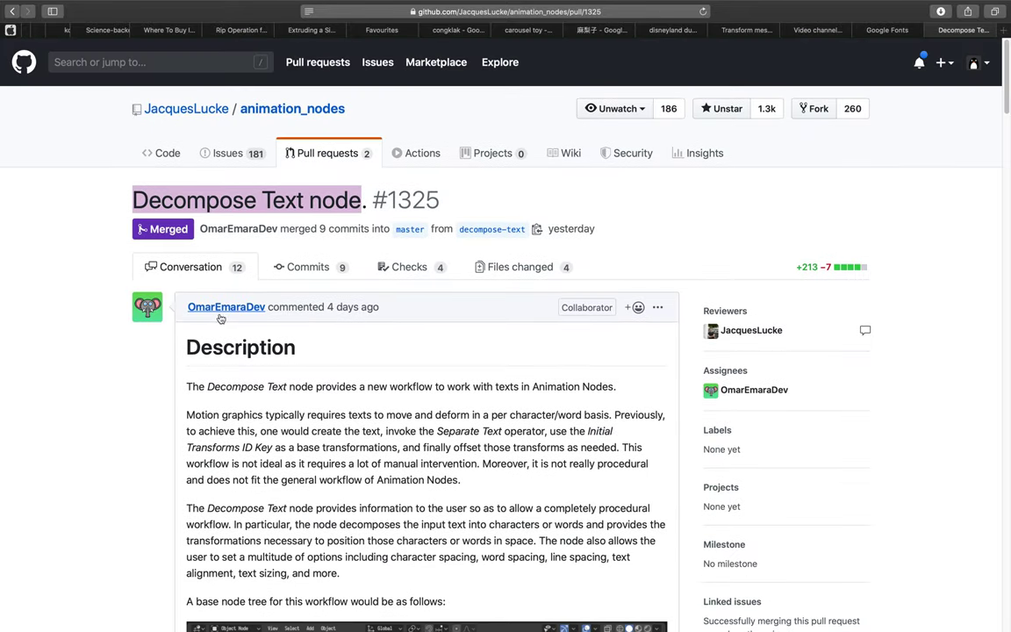
mouse_move(227, 314)
scroll(290, 354, "down", 2)
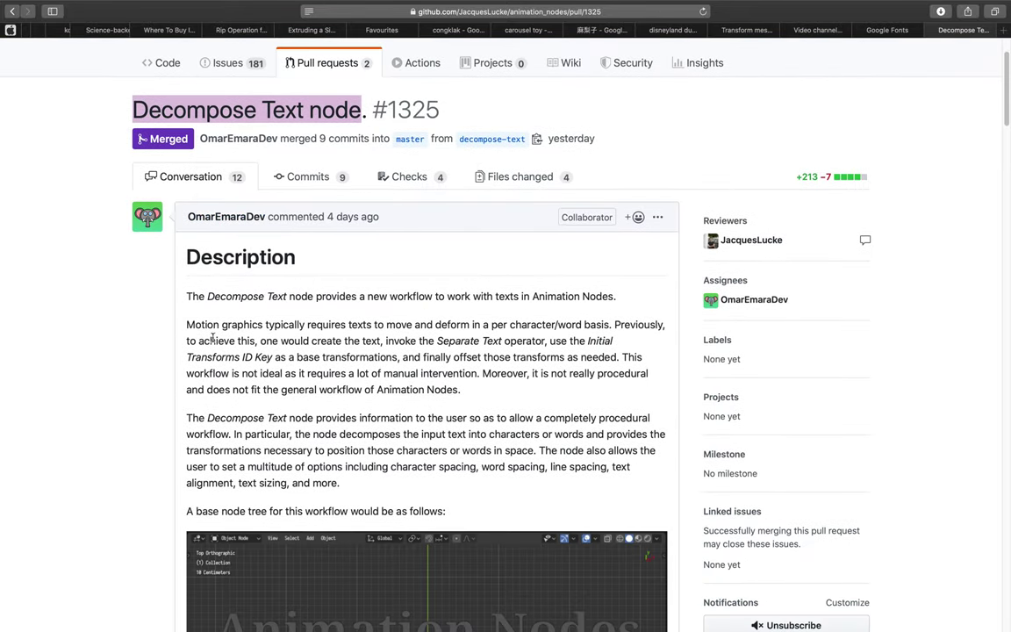
scroll(213, 338, "down", 5)
scroll(203, 360, "down", 13)
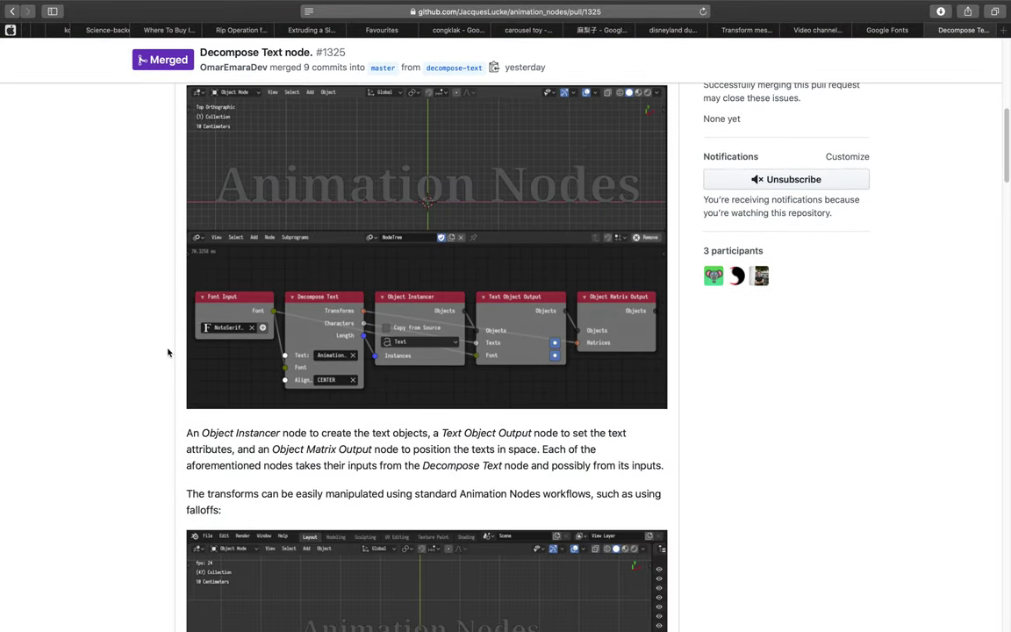
scroll(167, 358, "down", 12)
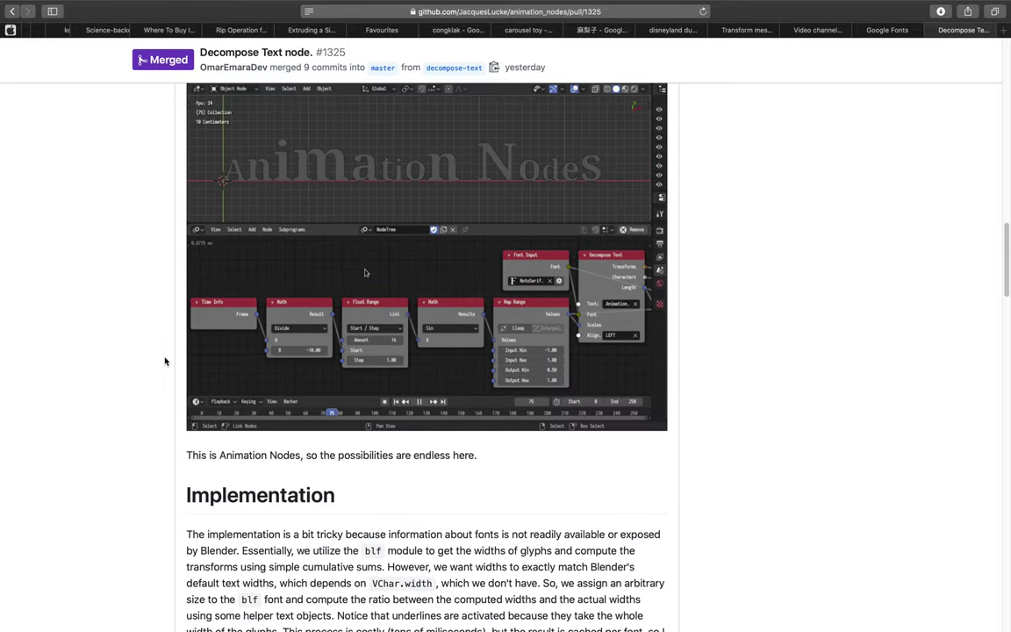
scroll(167, 358, "up", 20)
scroll(174, 355, "up", 2)
scroll(175, 349, "down", 5)
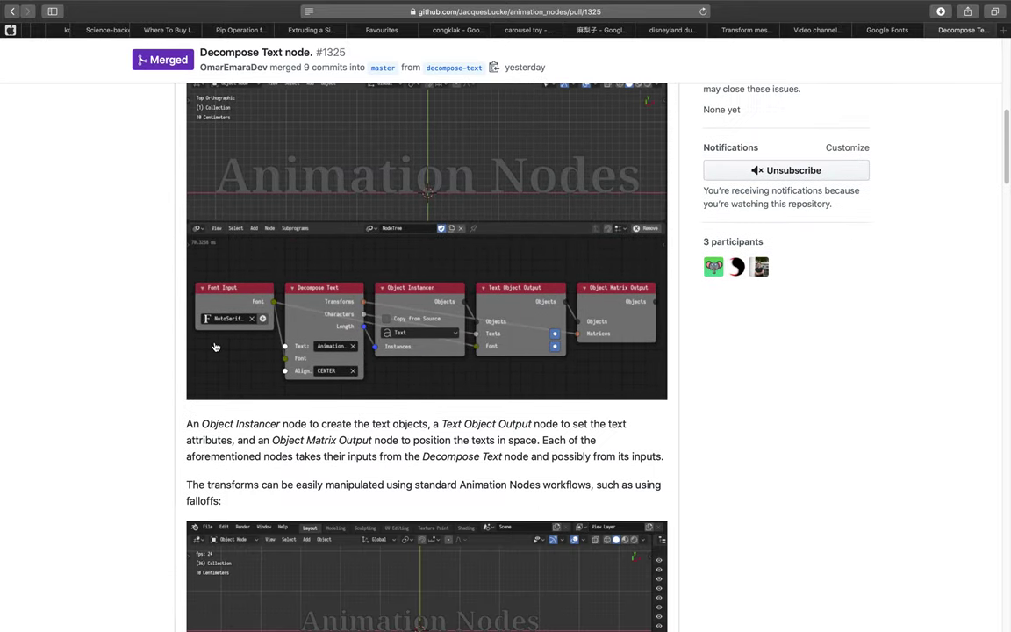
scroll(215, 348, "down", 7)
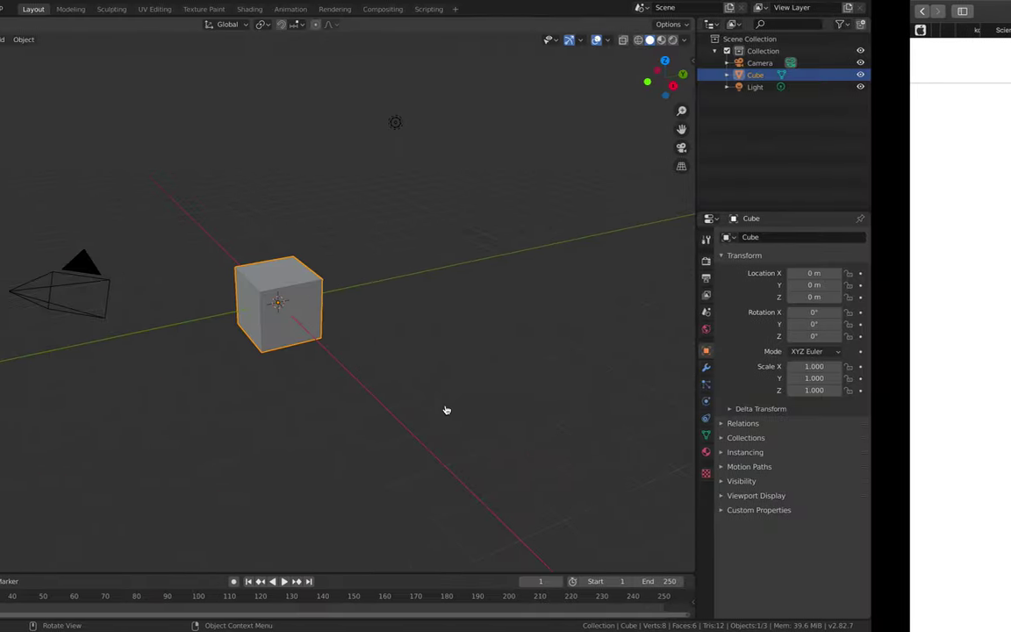
Switch to Blender, delete all default objects and split the 3D viewport into two stacked areas
key("a")
key("Delete")
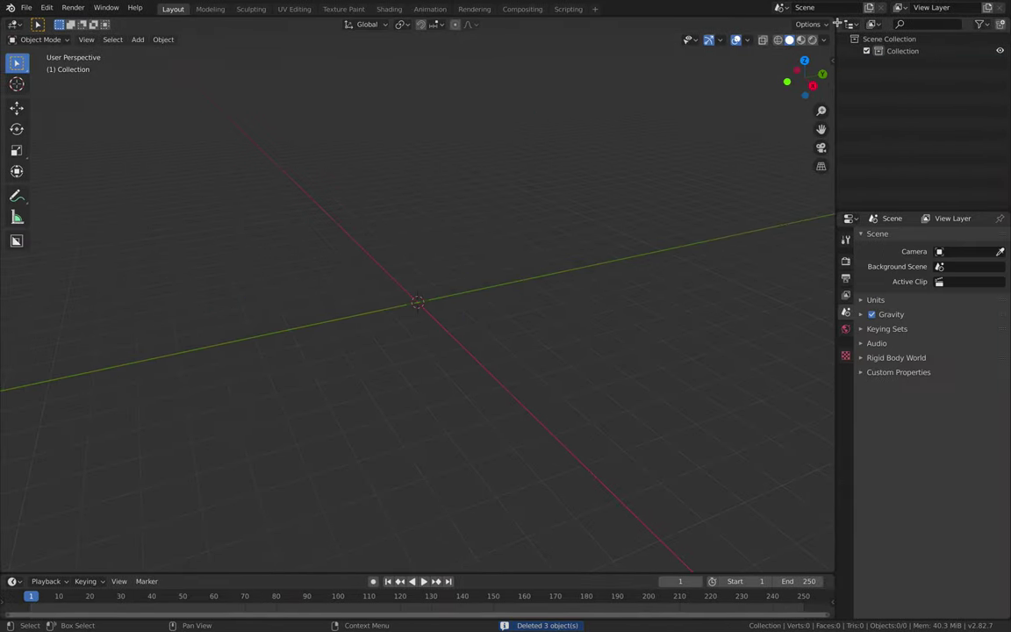
left_click_drag(830, 32, 828, 291)
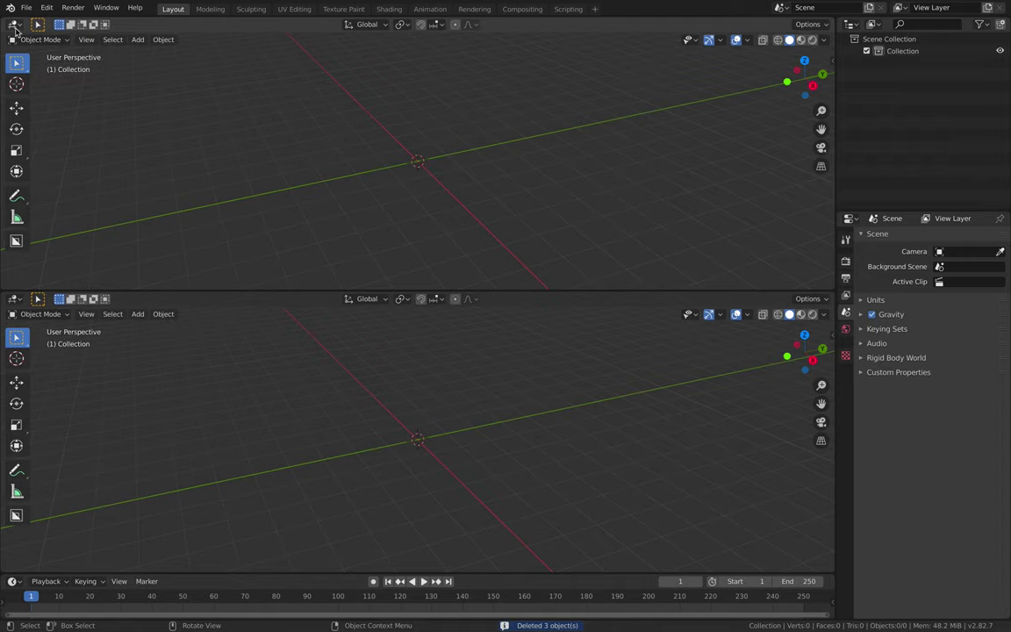
Turn the upper area into an Animation Nodes editor and create a new node tree in it
left_click(15, 24)
left_click(39, 107)
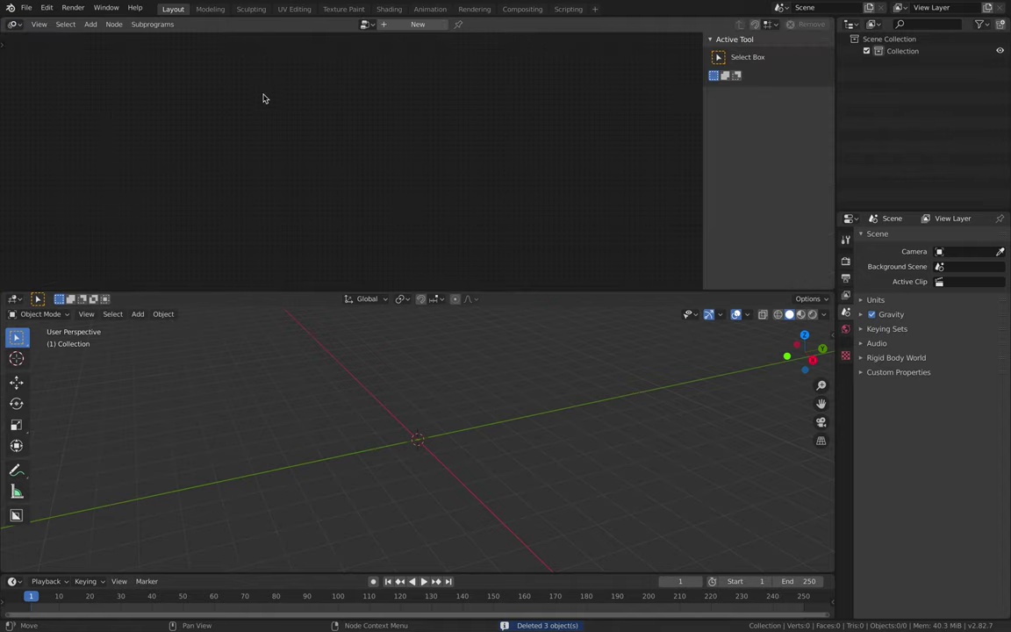
left_click(403, 24)
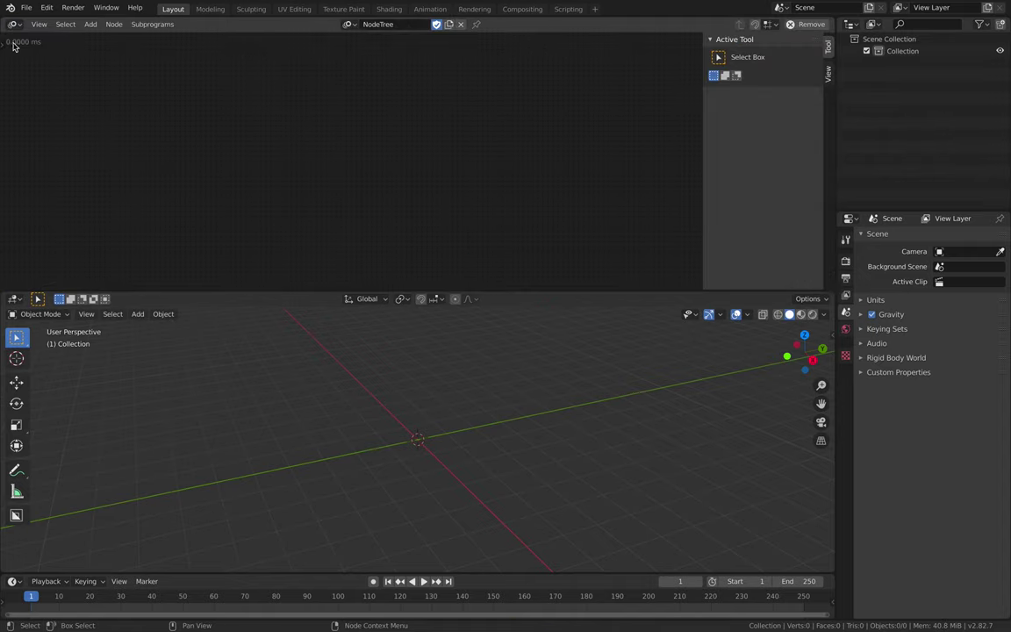
Add a Decompose Text node to the animation node tree
key("ctrl+a")
type("dec")
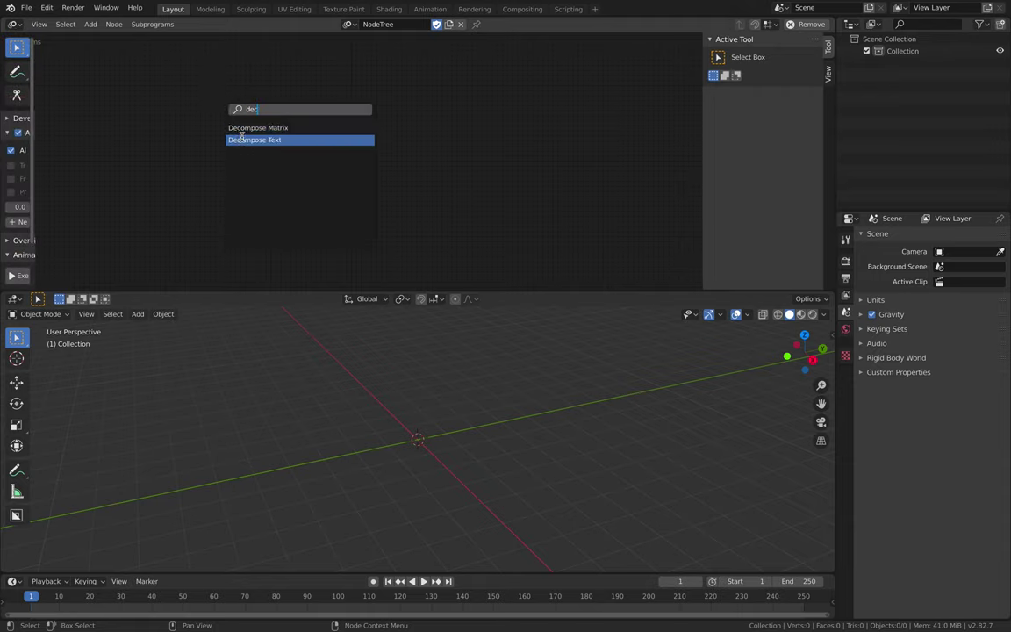
left_click(242, 139)
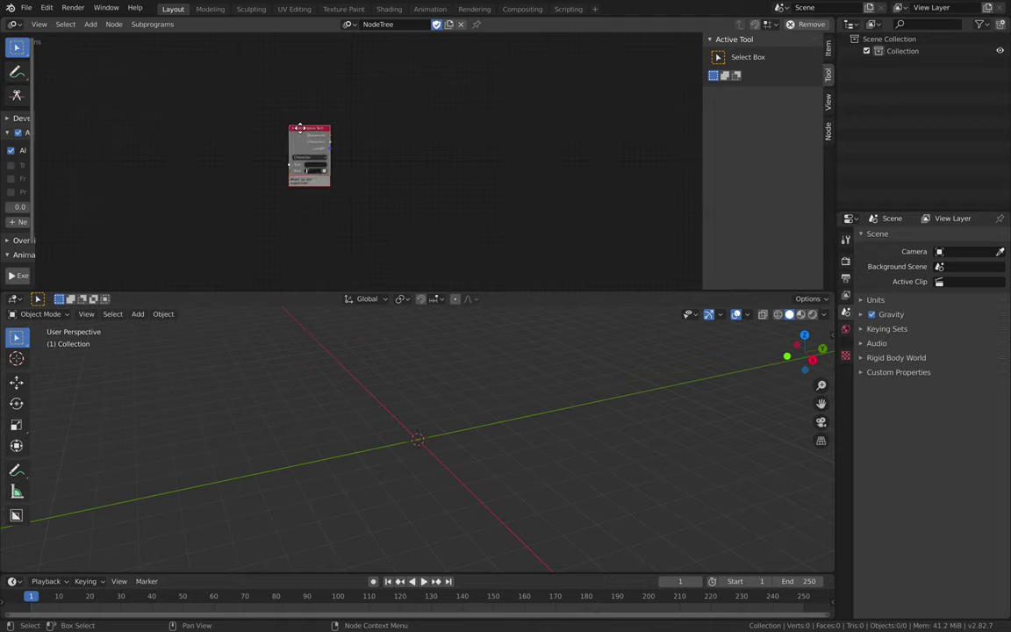
left_click(301, 127)
scroll(361, 108, "up", 2)
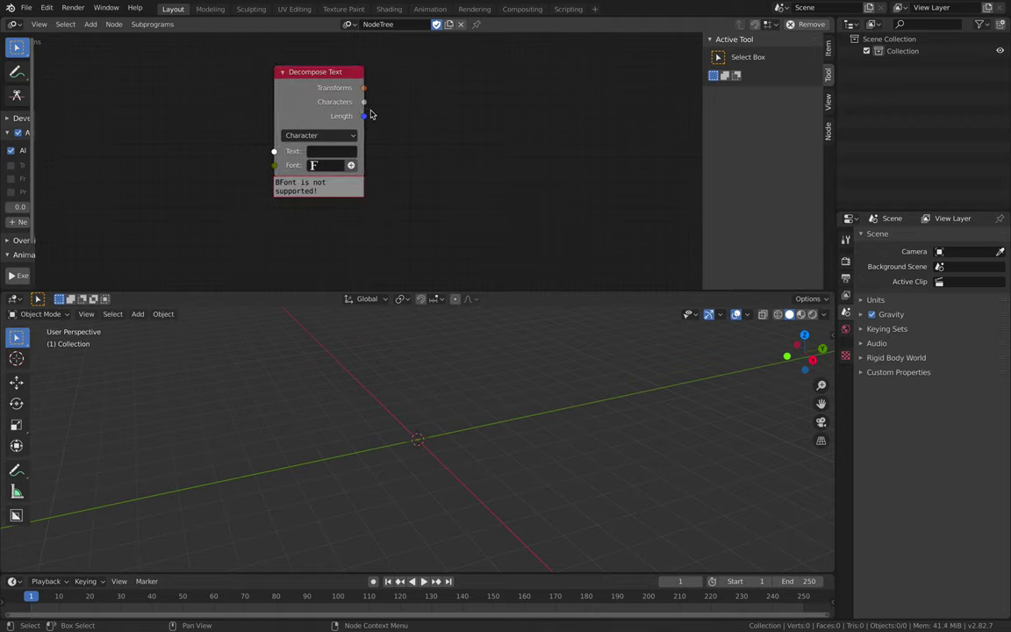
Widen the node editor's tool region and the Decompose Text node, and hide the Active Tool sidebar
left_click_drag(35, 101, 127, 102)
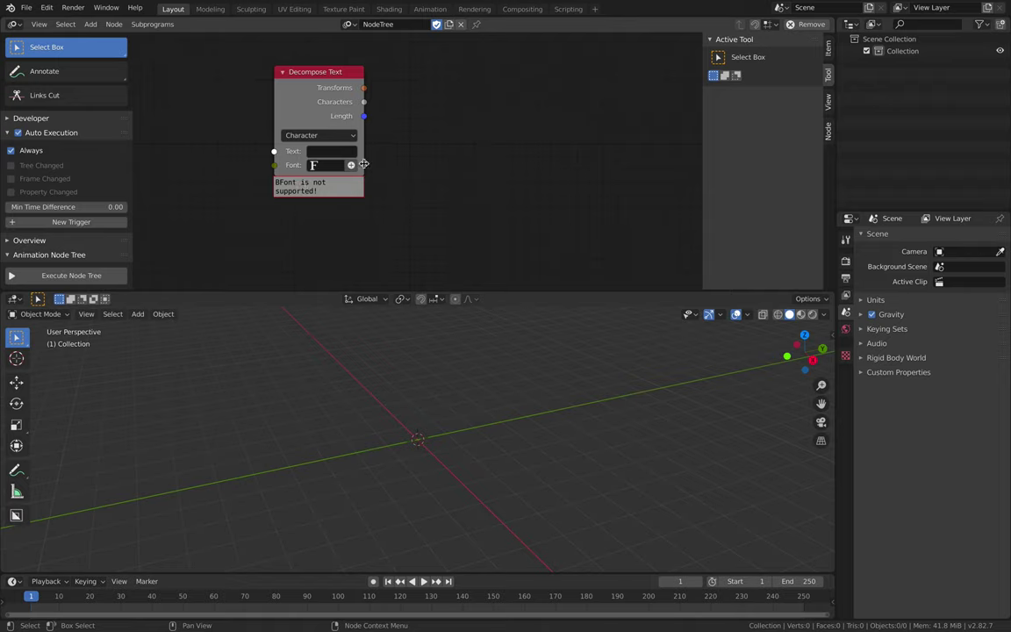
left_click_drag(363, 164, 449, 164)
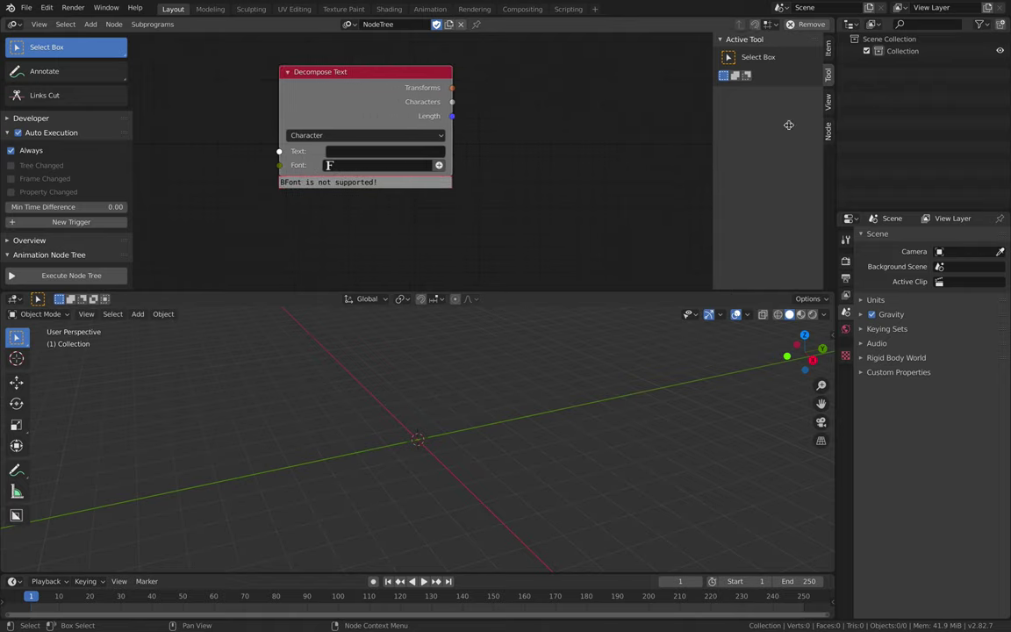
key("n")
scroll(194, 128, "down", 1)
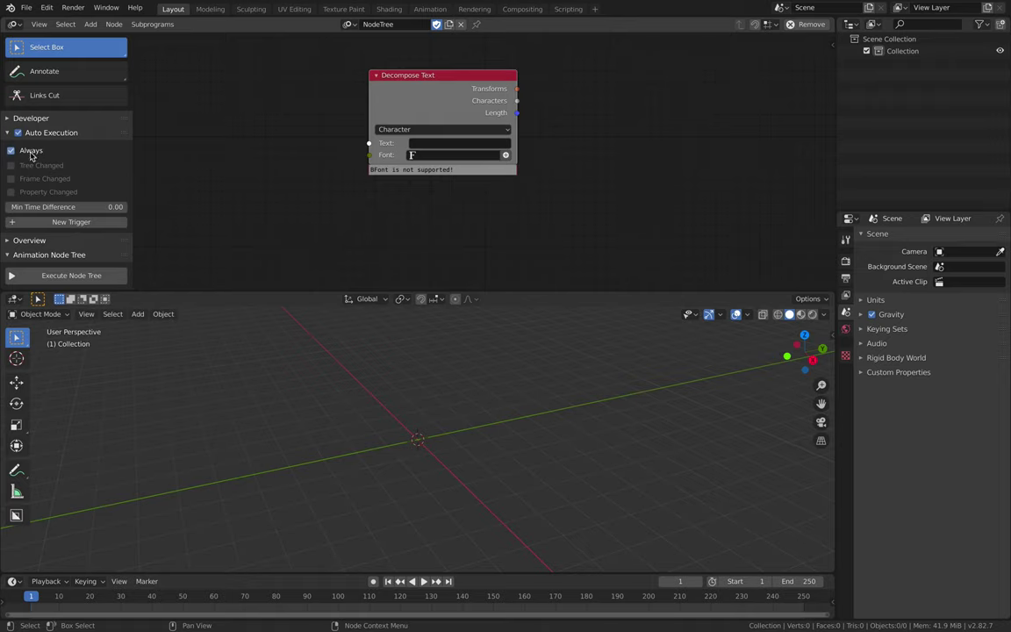
Turn off Always in the node tree's Auto Execution settings
middle_click_drag(207, 139, 221, 143)
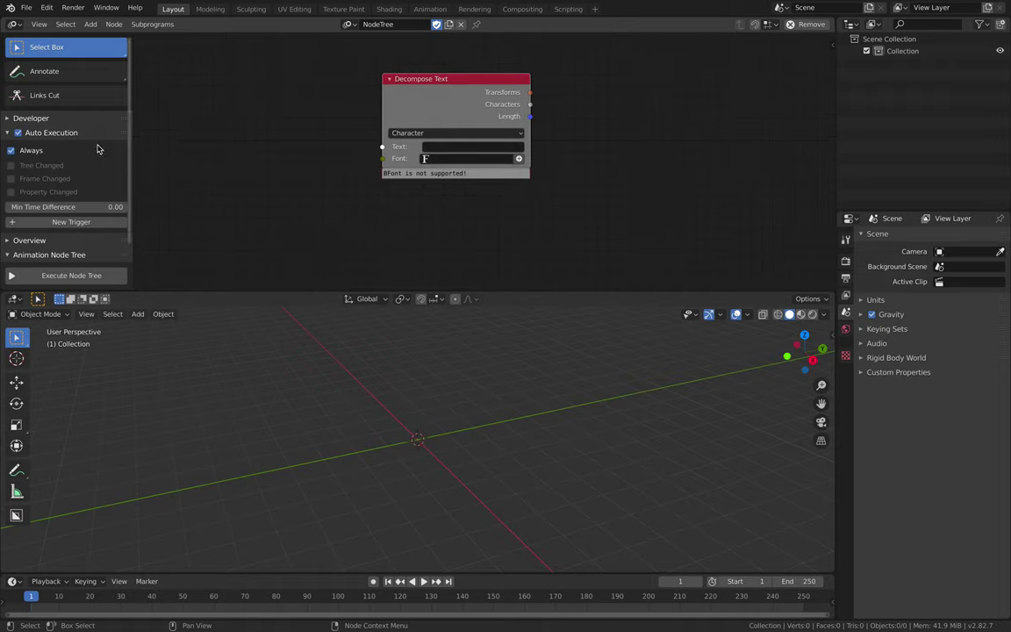
left_click(33, 153)
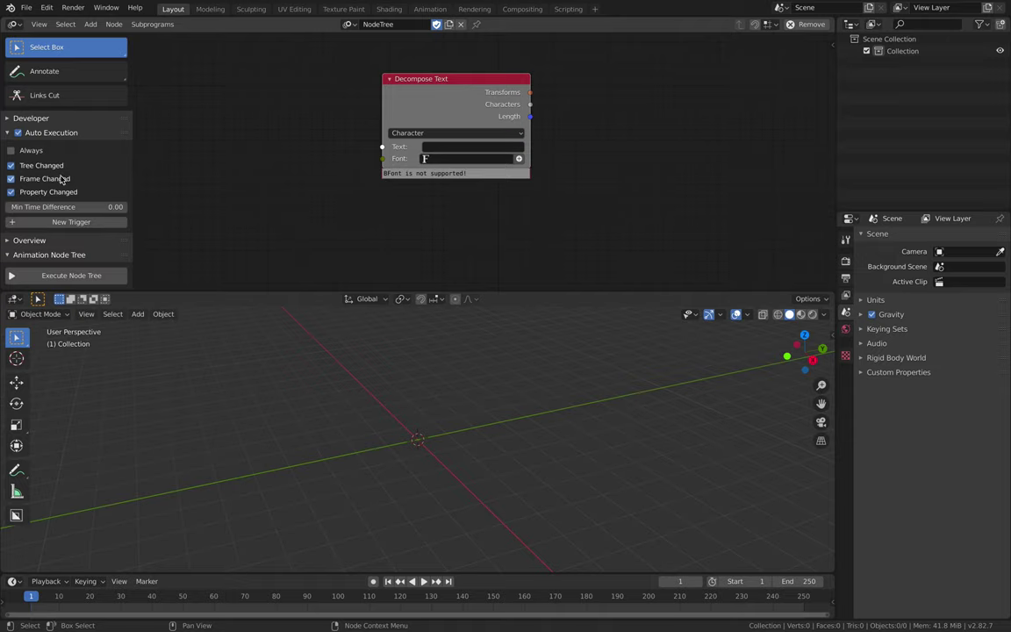
scroll(307, 154, "down", 2)
middle_click_drag(327, 140, 334, 140)
scroll(355, 147, "up", 2)
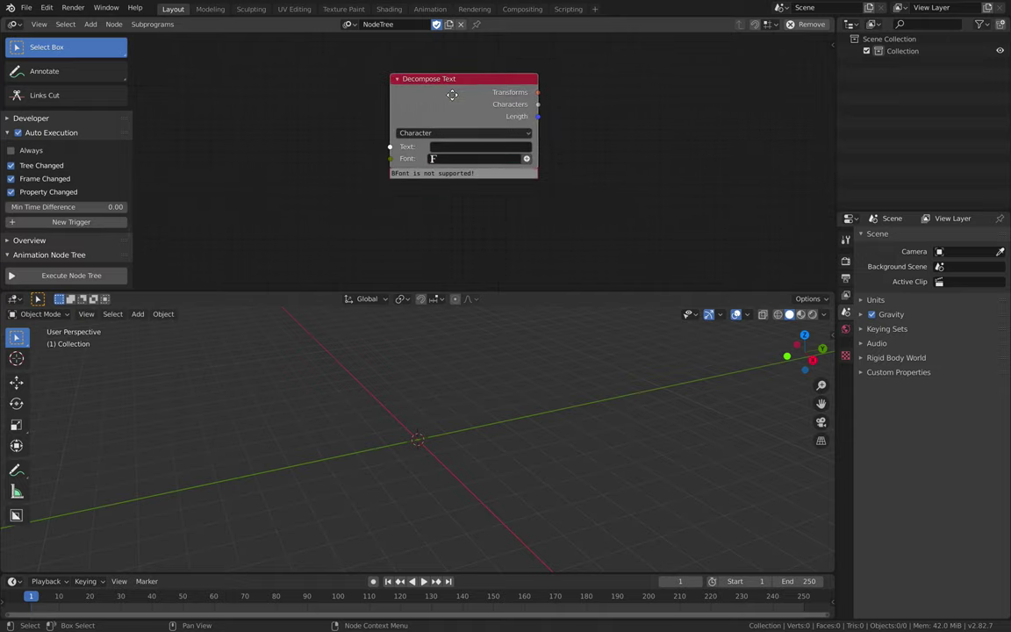
Save the project to the Desktop as AN_DecomposeTextDemo_001.blend
middle_click_drag(452, 95, 423, 95)
middle_click_drag(511, 376, 560, 376)
left_click(22, 10)
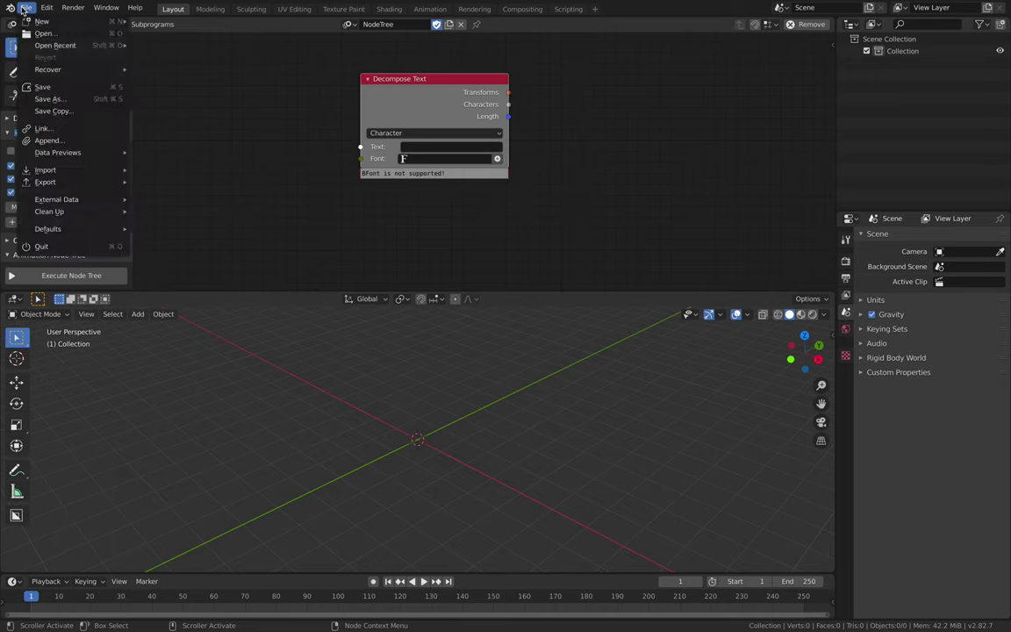
left_click(77, 99)
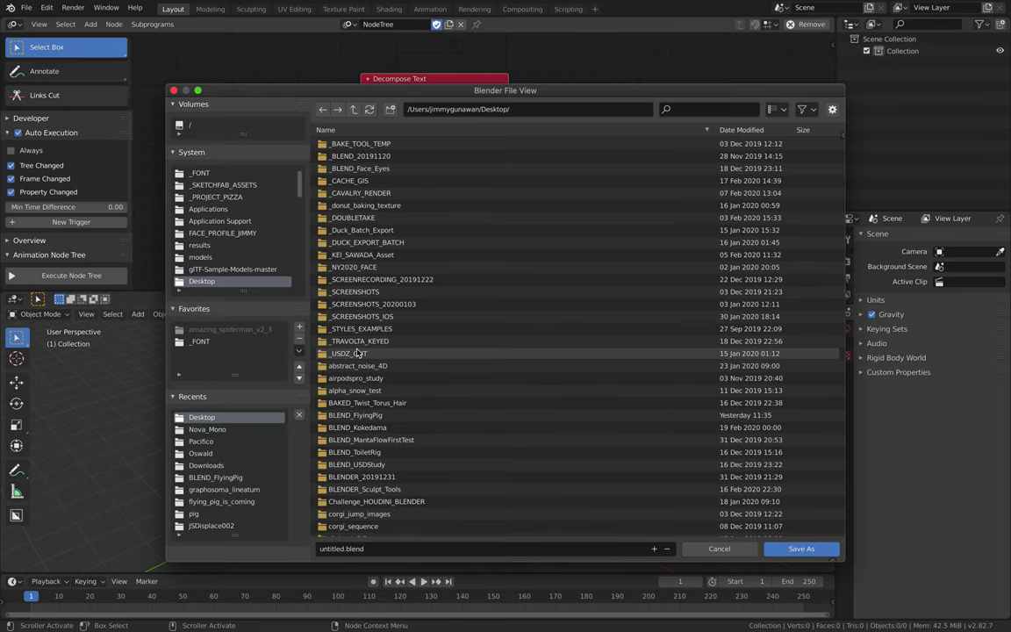
left_click(363, 548)
type("AN_DecomposeTextDemo_001")
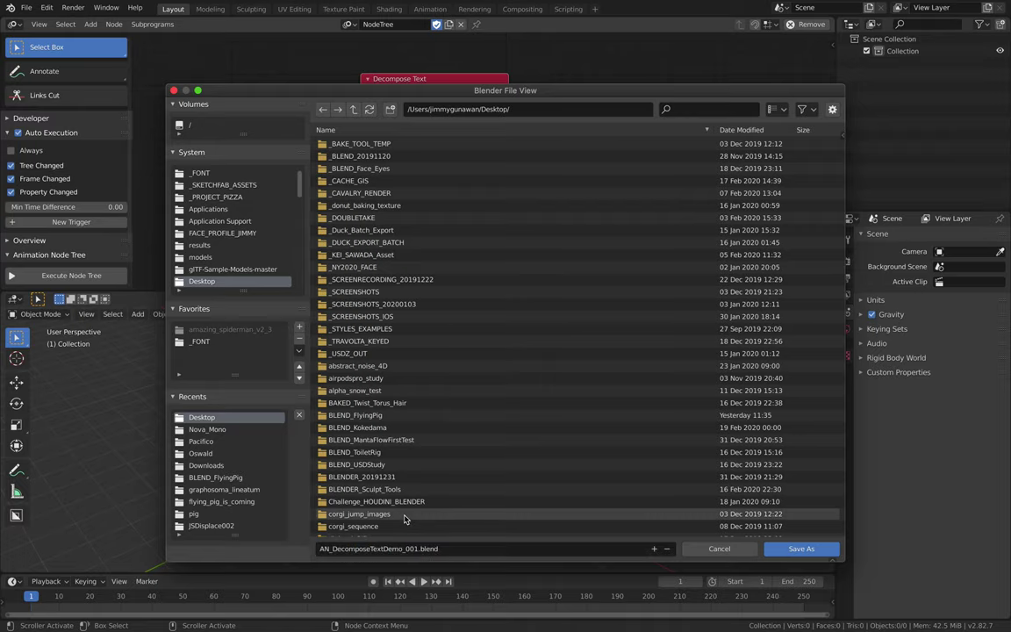
left_click(785, 547)
Add a text object to the scene and open its font settings
scroll(399, 198, "down", 1)
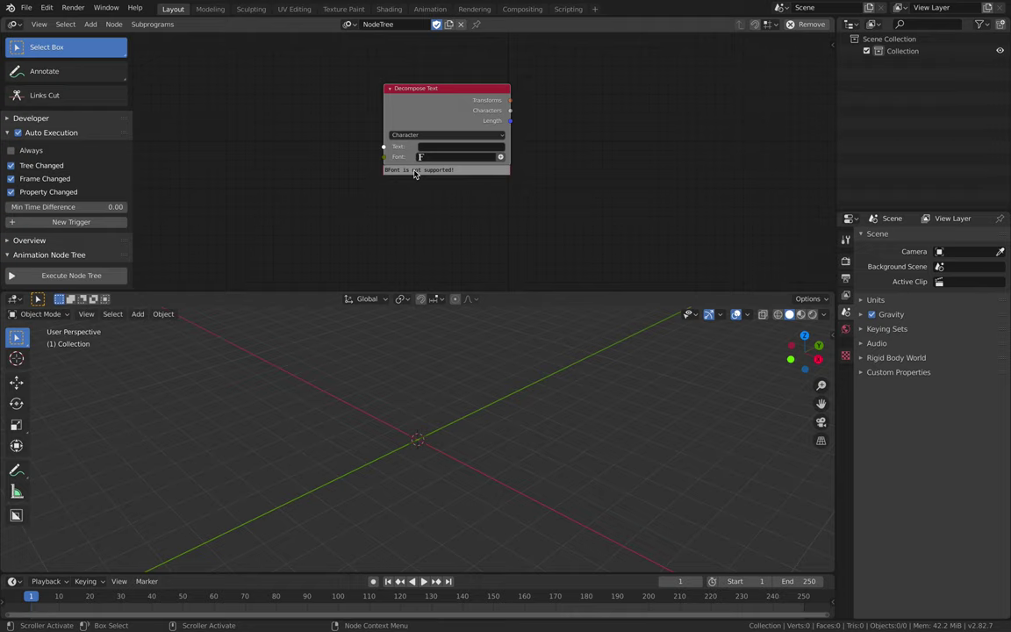
scroll(431, 162, "up", 1)
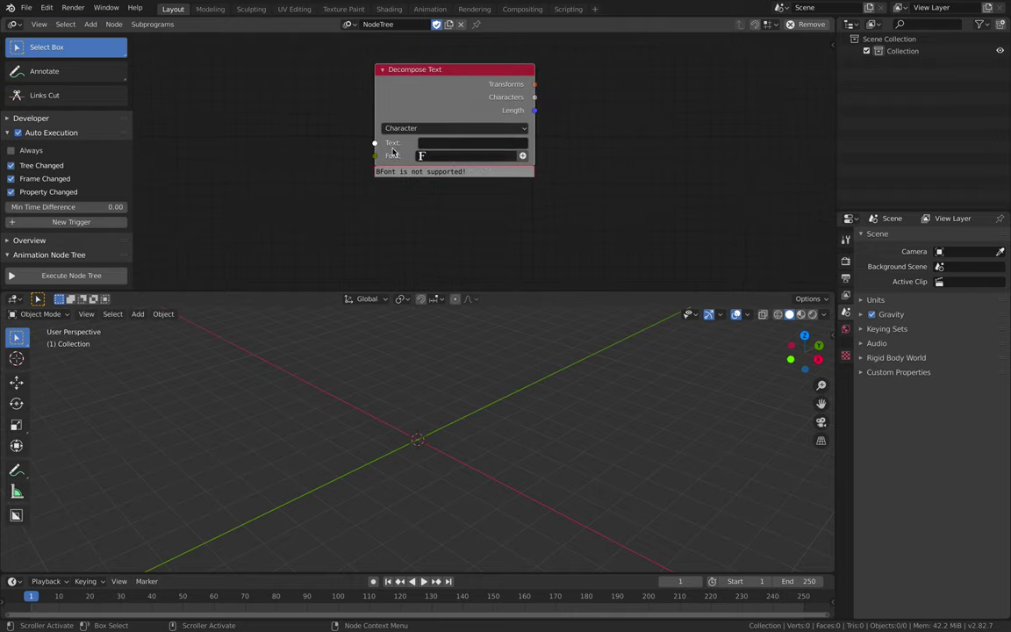
middle_click_drag(641, 388, 492, 384)
key("shift+a")
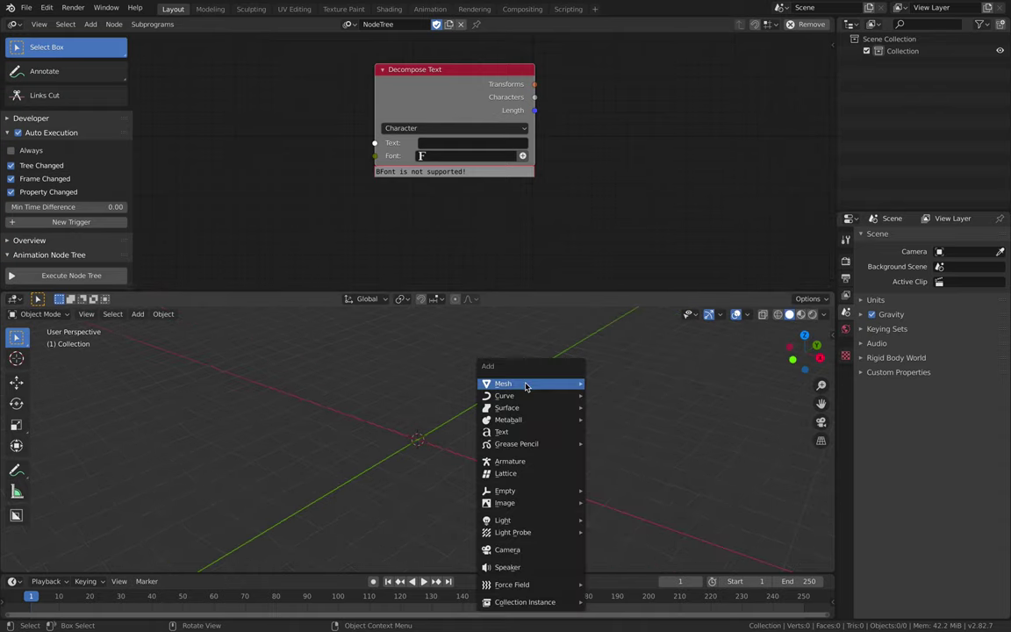
left_click(511, 432)
middle_click_drag(454, 419, 513, 452)
scroll(513, 452, "up", 6)
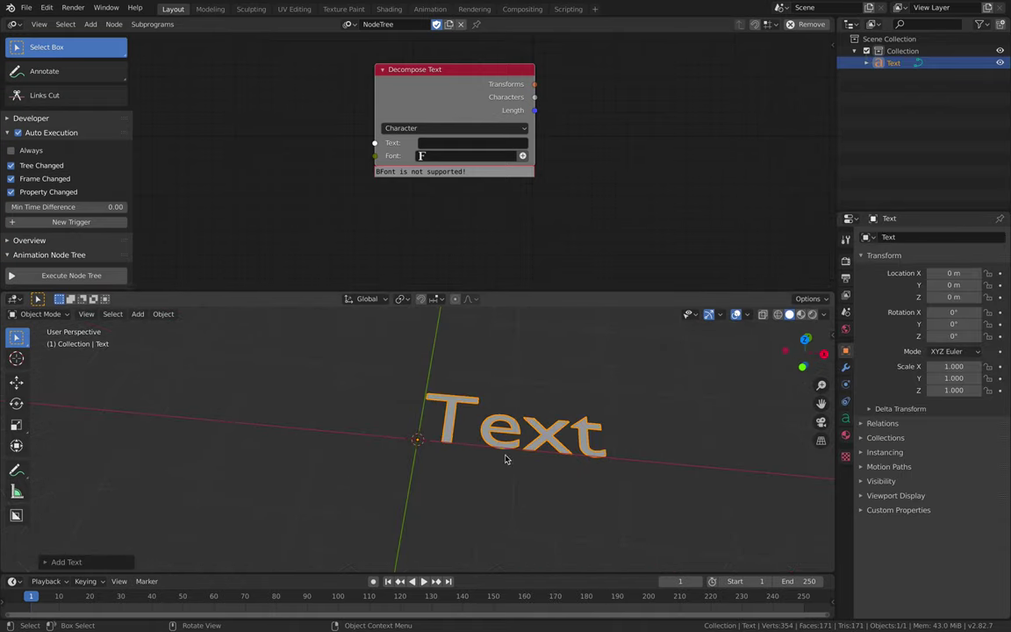
left_click(845, 418)
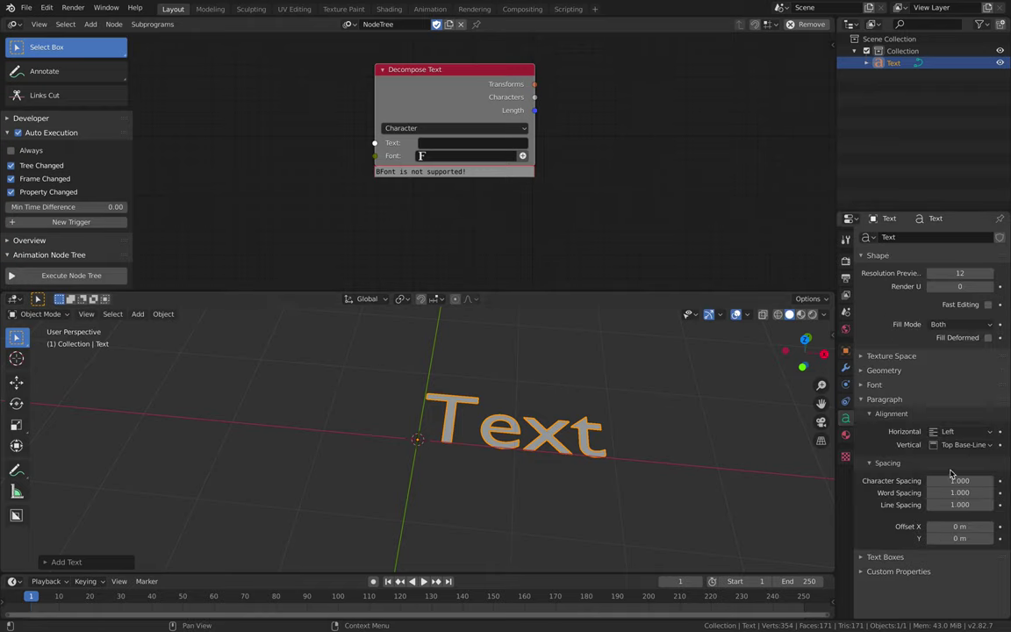
left_click(885, 386)
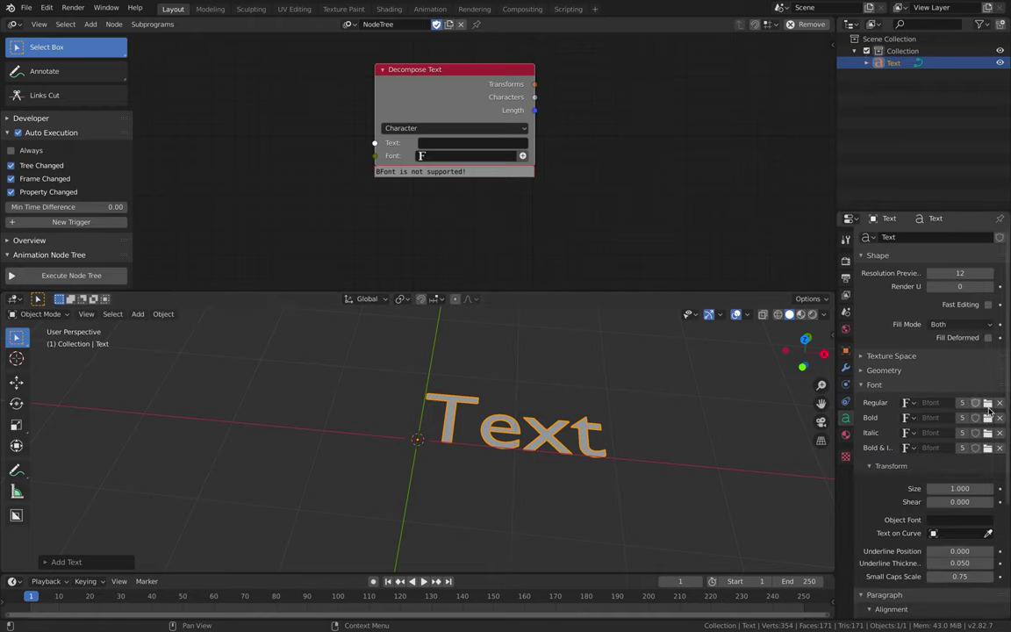
Add a Font Input node and place it to the left of the Decompose Text node
left_click_drag(429, 101, 470, 87)
key("shift+a")
left_click(307, 59)
type("font")
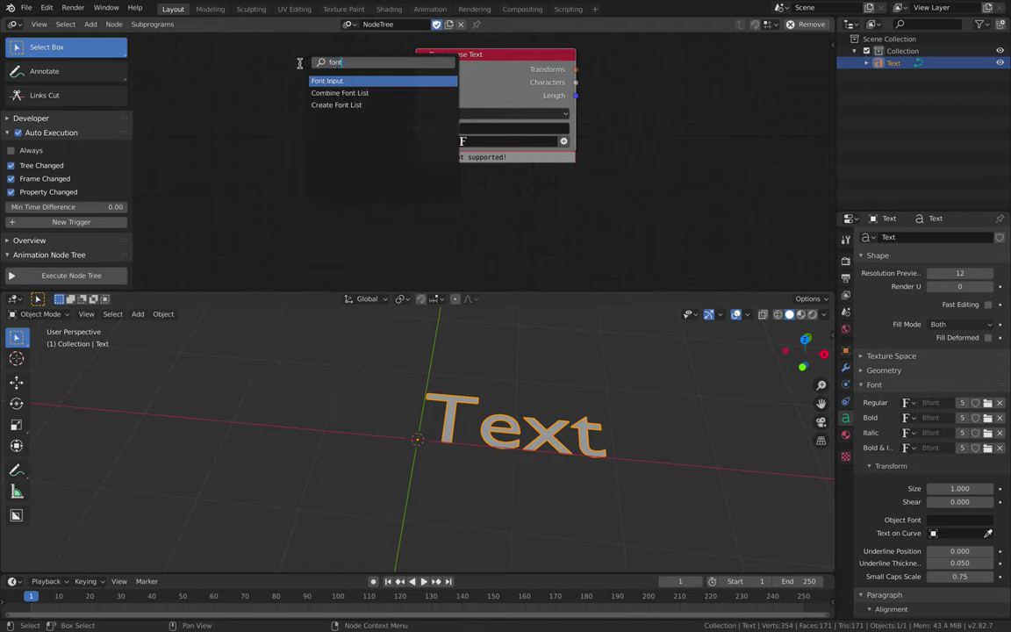
key("Return")
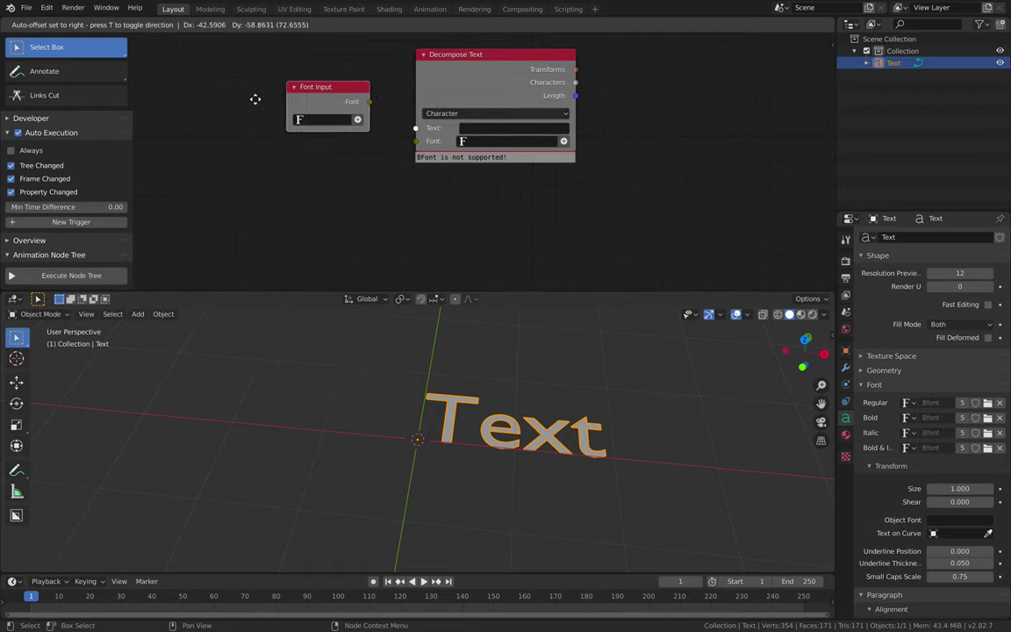
left_click(231, 120)
Load NovaMono-Regular.ttf from the Nova_Mono folder in _FONT into the Font Input node
left_click(300, 157)
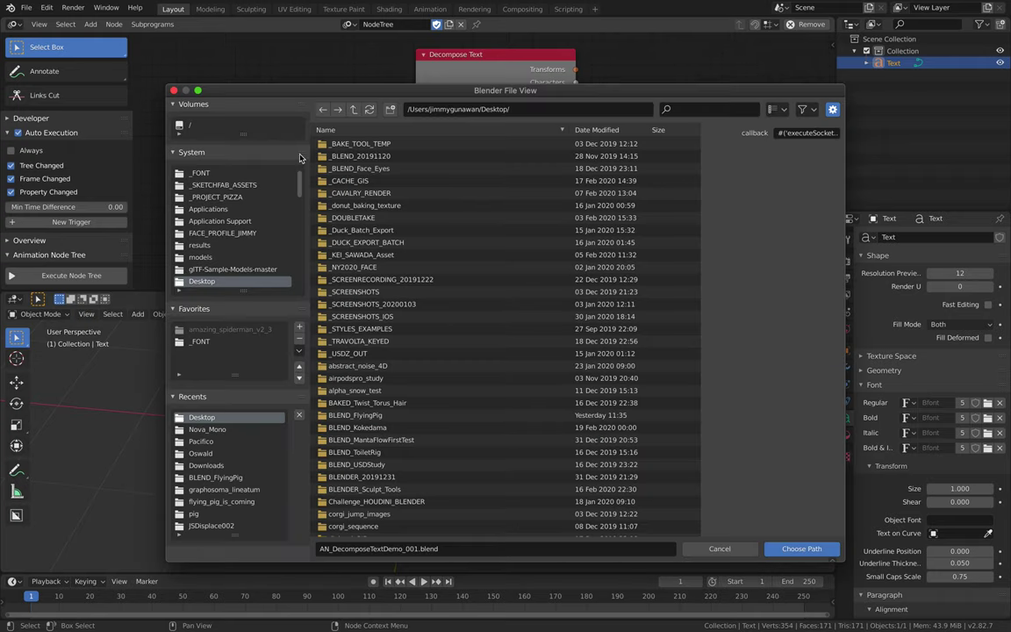
left_click(209, 172)
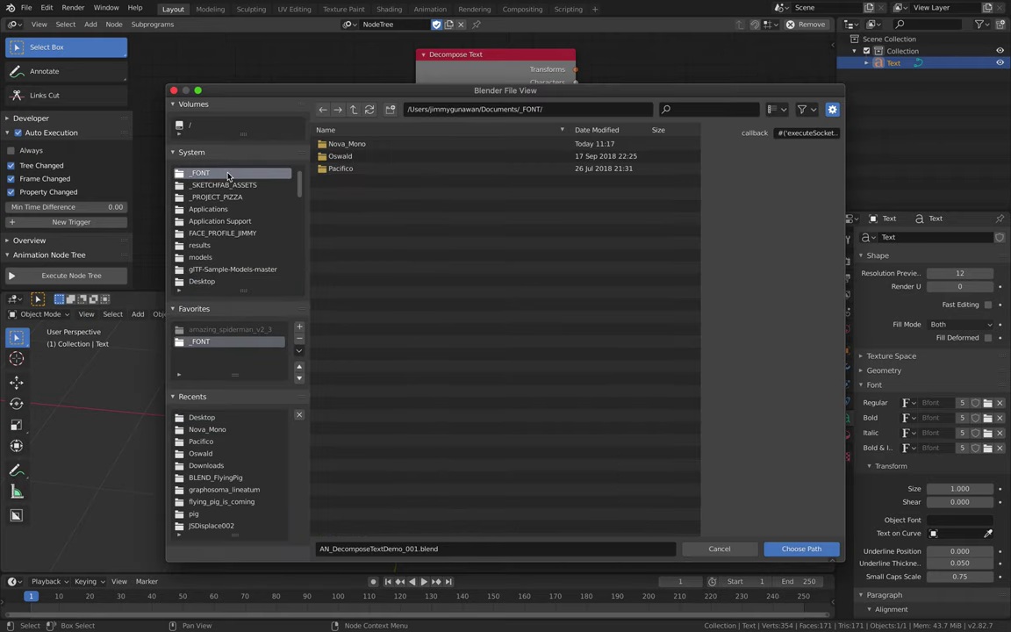
left_click(365, 146)
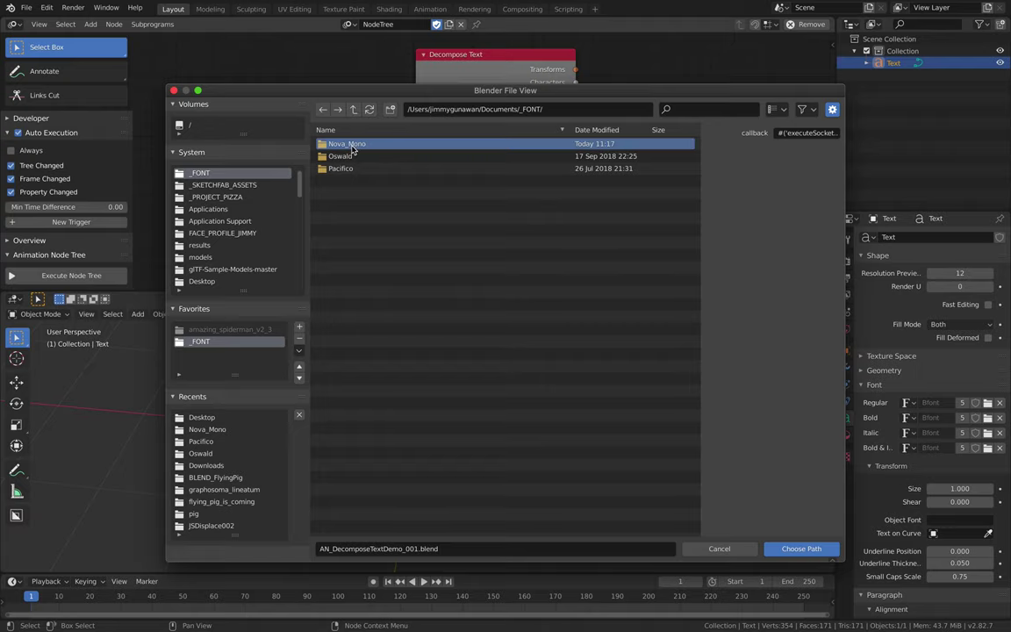
double_click(362, 146)
left_click(357, 145)
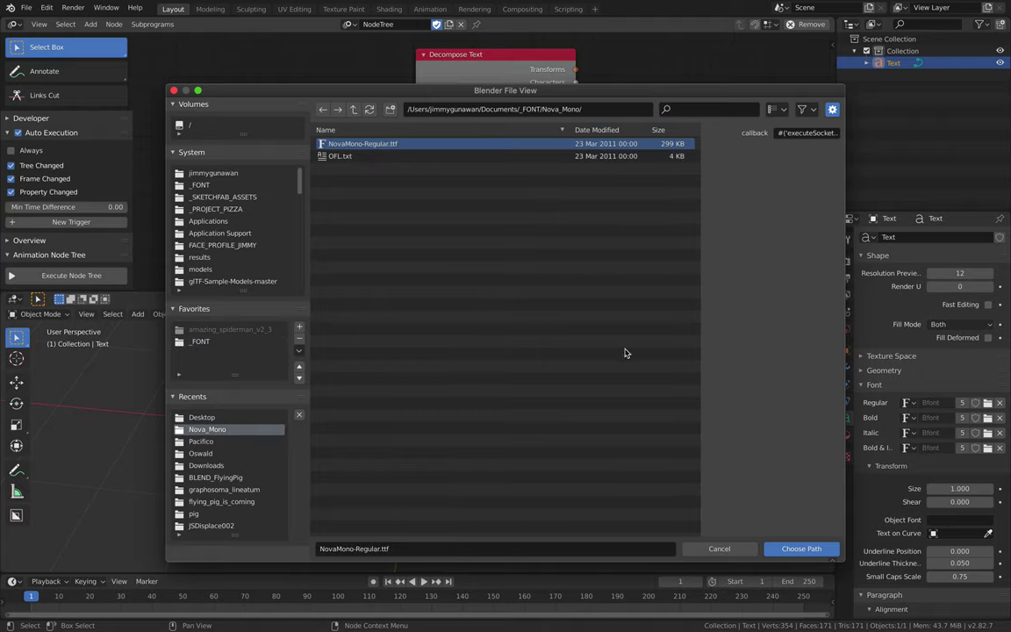
double_click(458, 146)
Connect the Font Input node's Font output to the Decompose Text node's Font input and reposition both nodes
left_click_drag(283, 123, 423, 141)
left_click_drag(451, 93, 347, 108)
left_click_drag(254, 135, 227, 163)
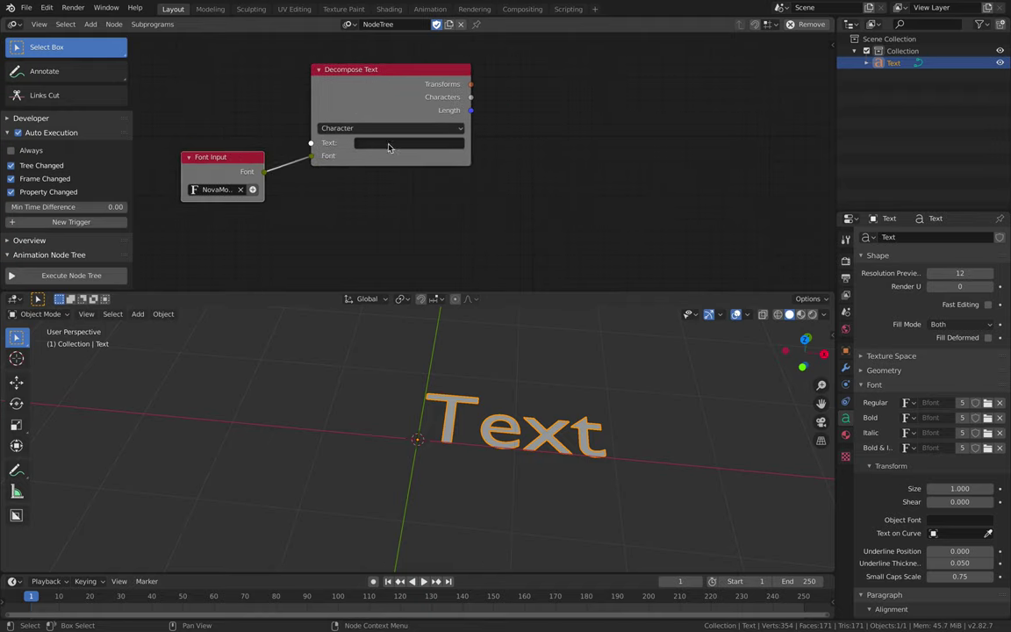
Set the Decompose Text node's text to "hello world"
left_click(405, 142)
type("hello")
key("Return")
left_click(430, 143)
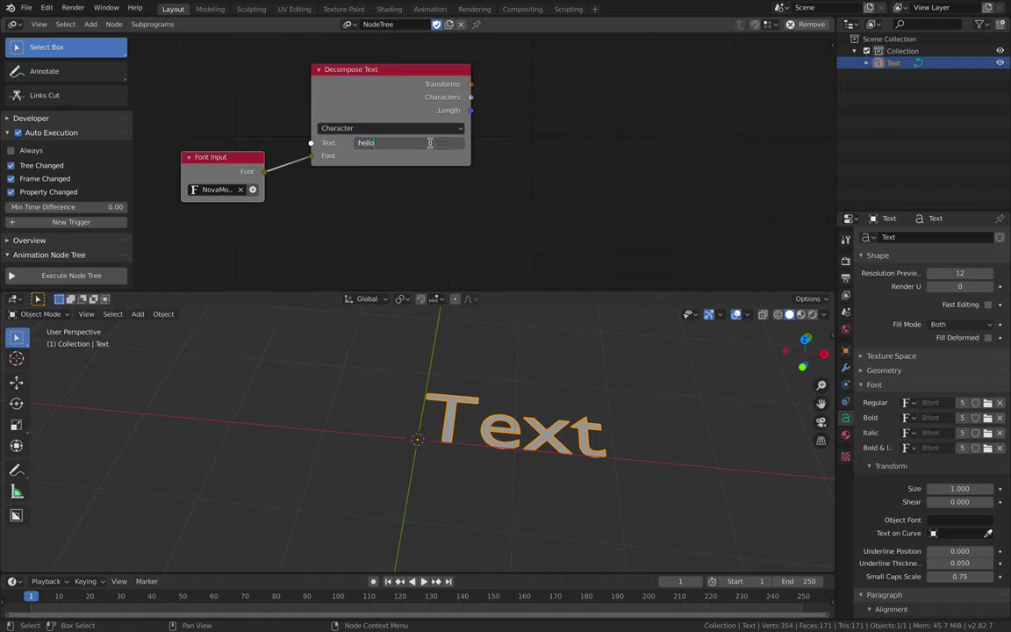
type("world")
key("Return")
scroll(370, 75, "down", 3)
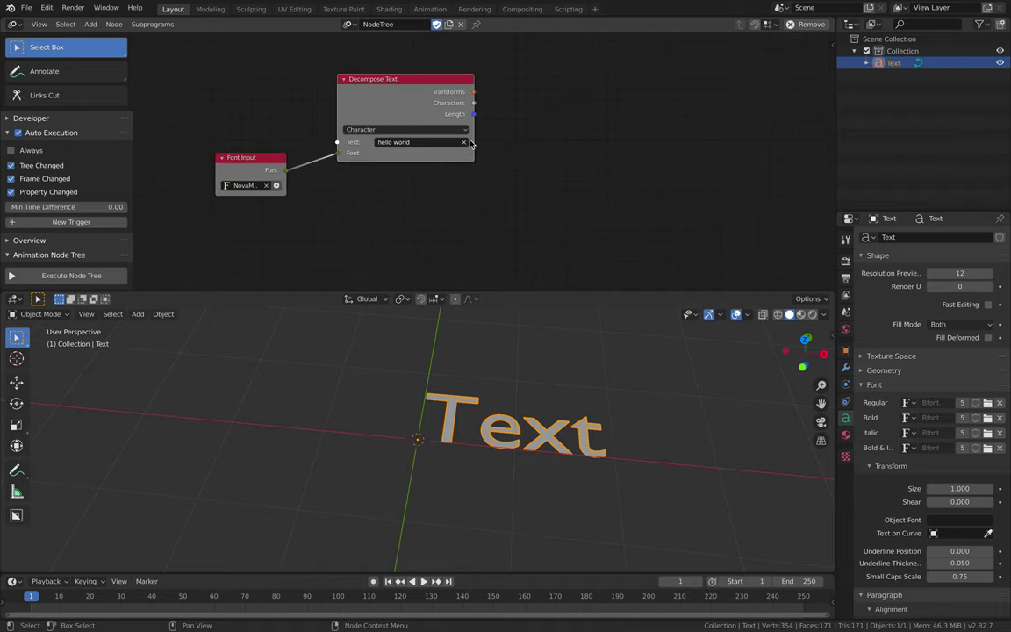
Add an Object Instancer node to the right of Decompose Text, widen it and set its source object to Text
middle_click_drag(562, 419, 477, 440, "shift")
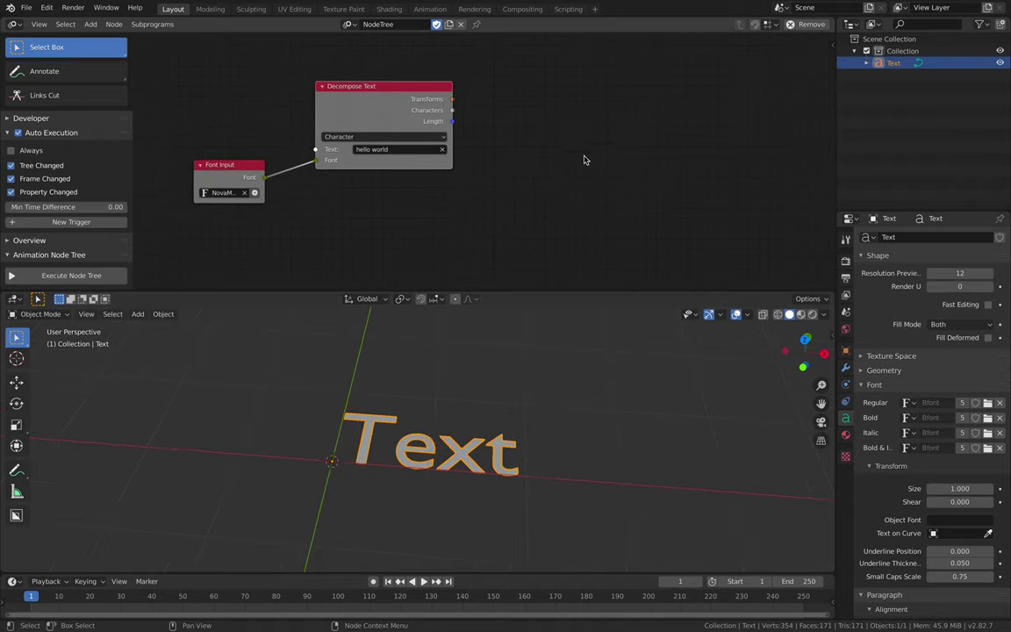
middle_click_drag(584, 158, 535, 159)
key("shift+a")
left_click(547, 128)
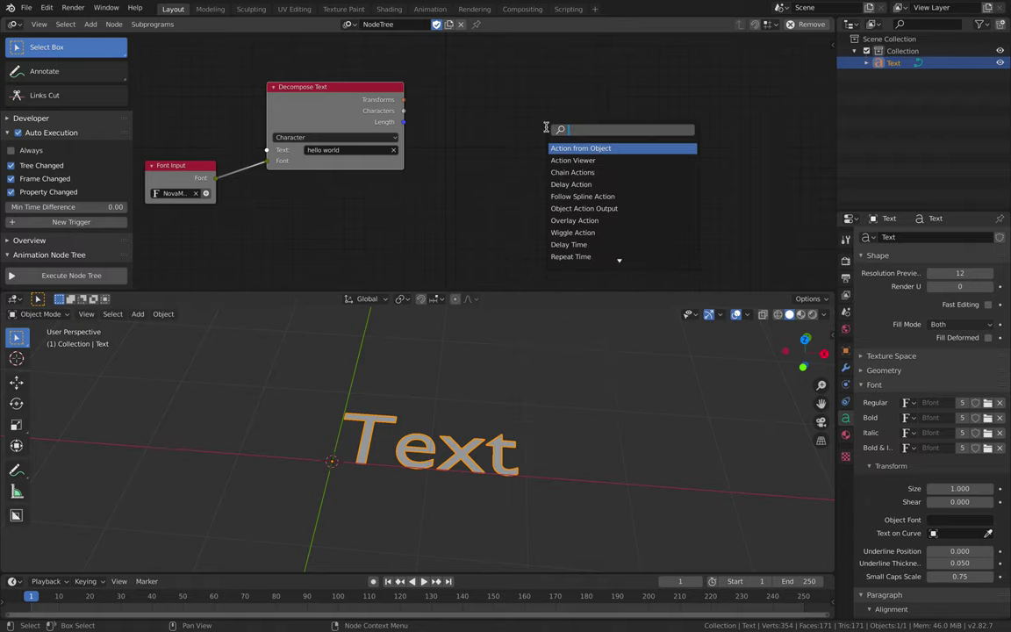
type("instancer")
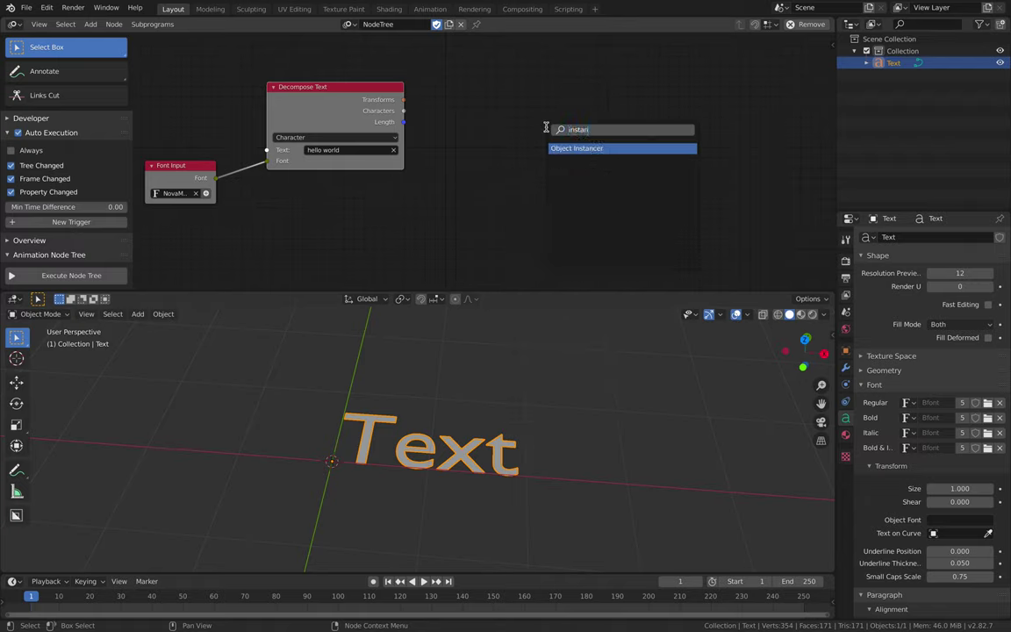
key("Return")
left_click(492, 83)
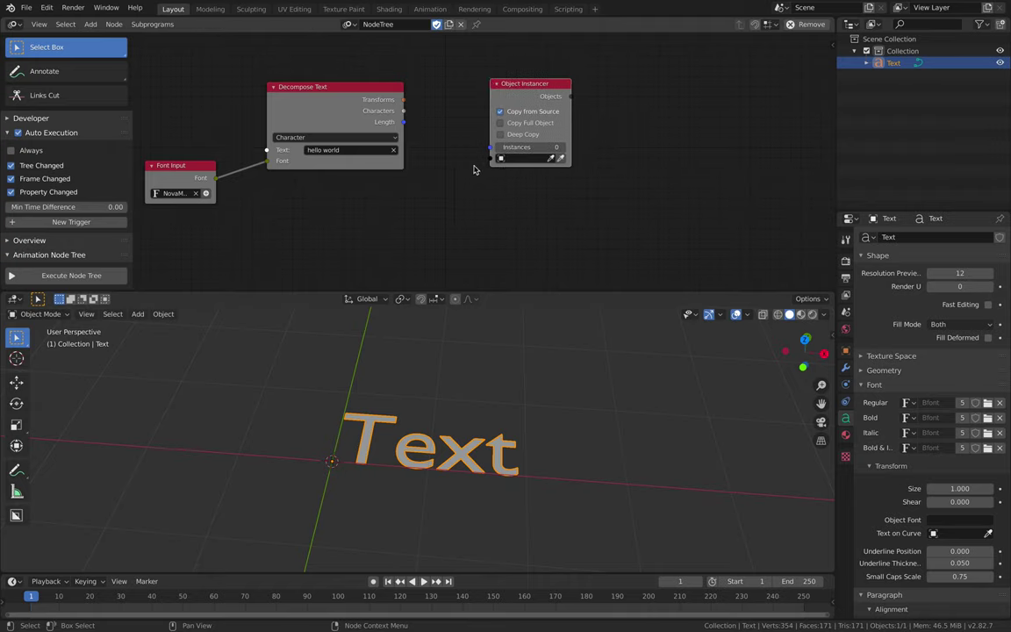
left_click(522, 158)
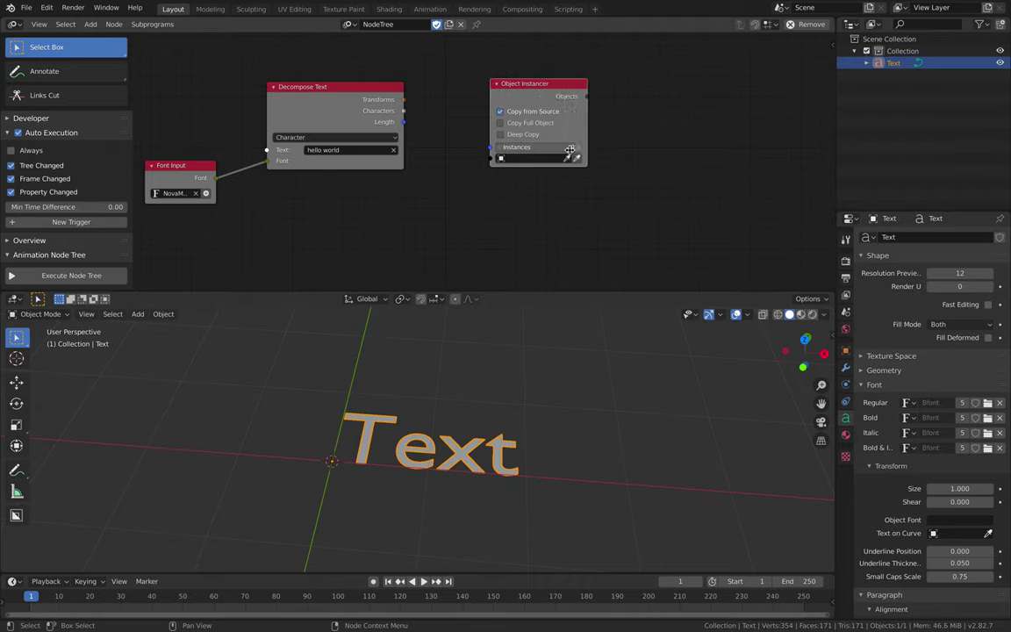
left_click(526, 167)
Add a Text Object Output node and place it to the right of the Object Instancer node
key("ctrl+a")
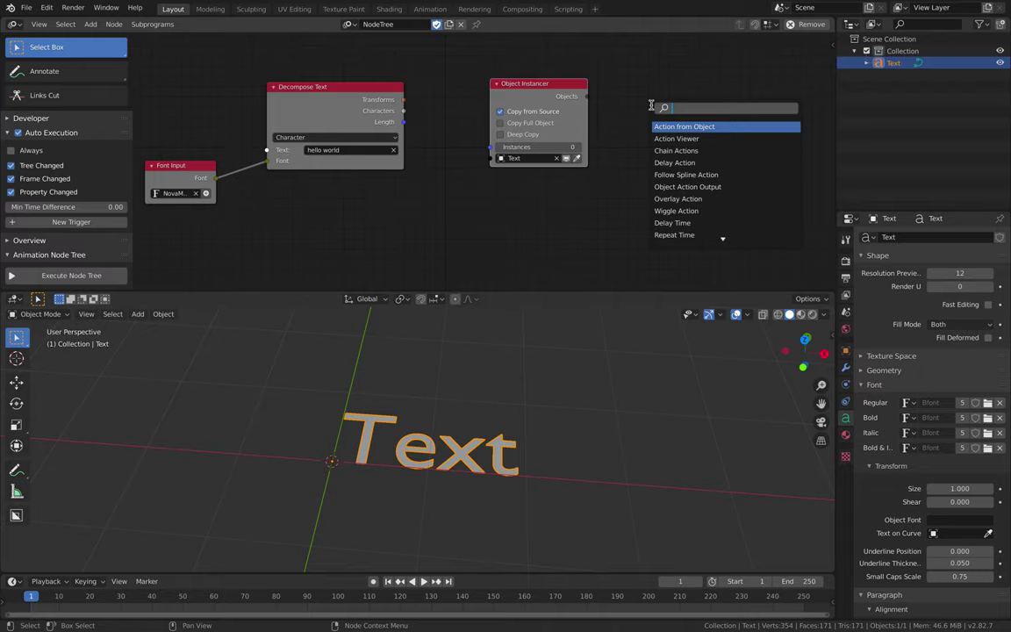
type("text o")
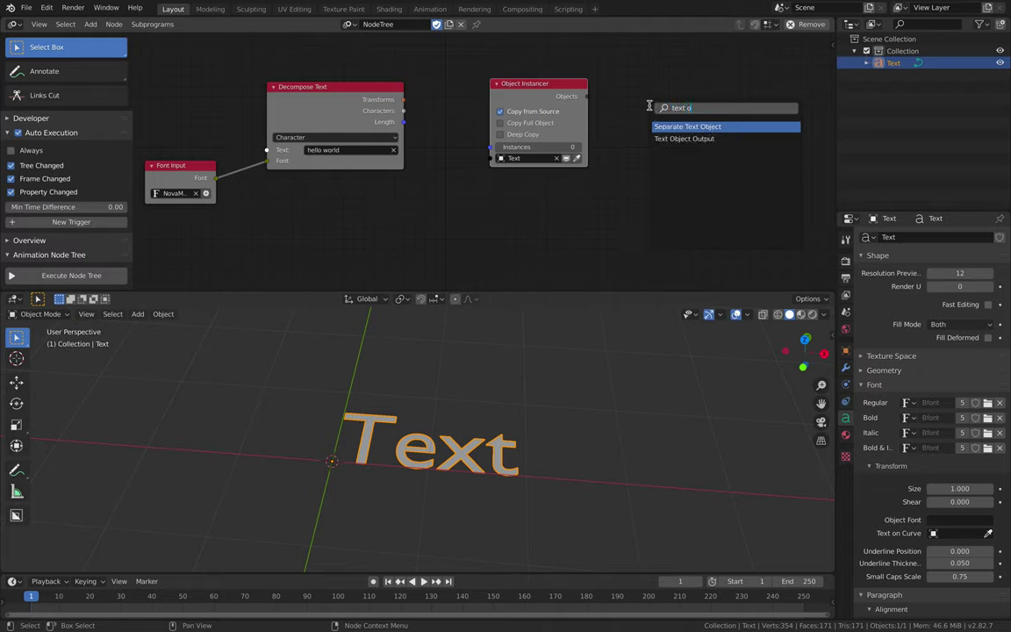
left_click(674, 137)
scroll(609, 100, "down", 2)
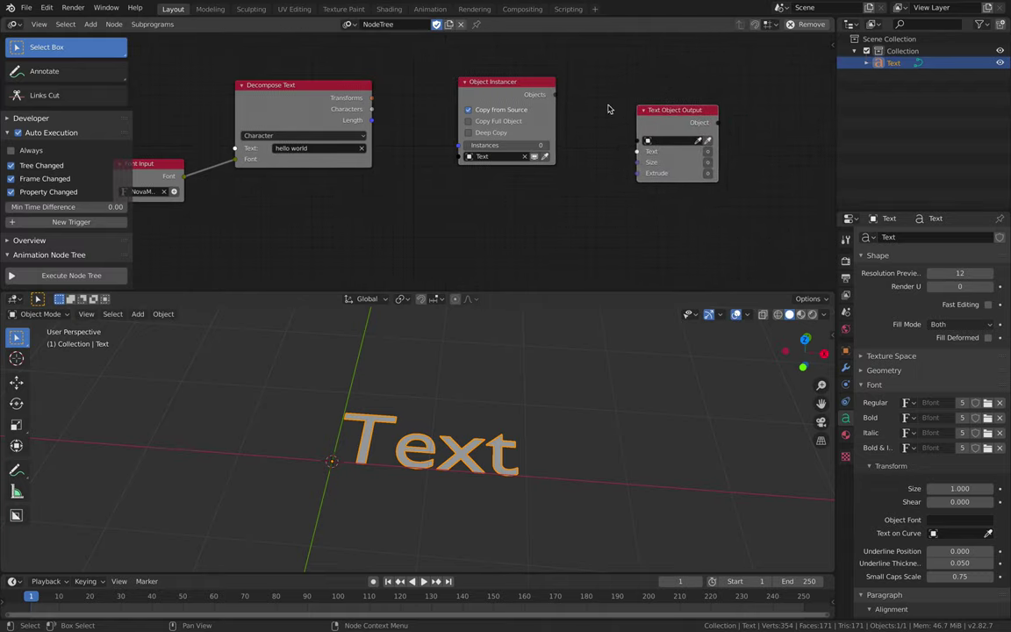
scroll(610, 100, "up", 3)
left_click_drag(644, 103, 627, 106)
scroll(609, 114, "down", 1)
middle_click_drag(609, 114, 639, 123)
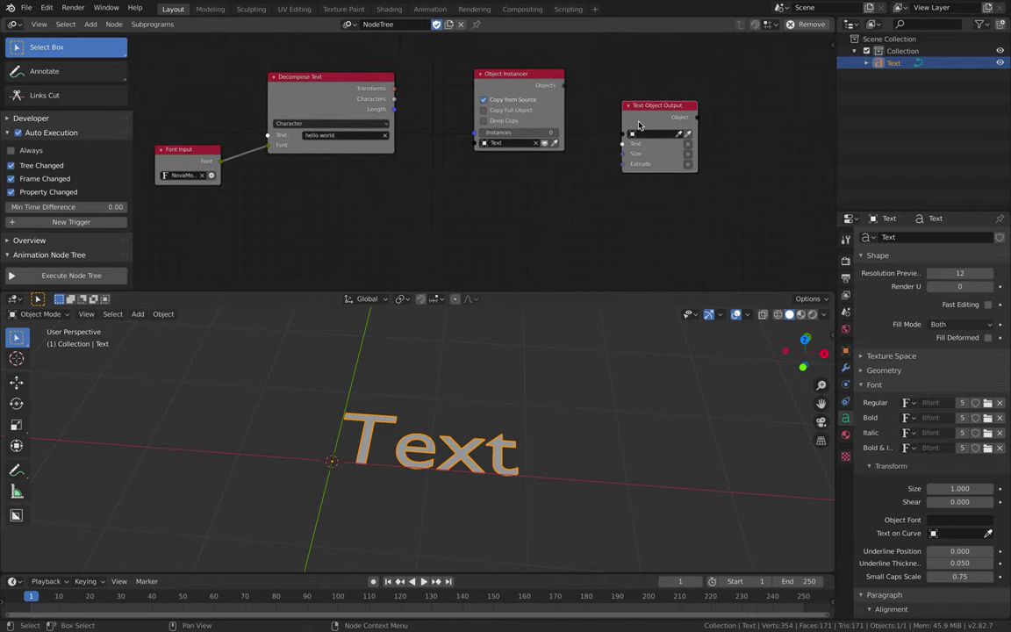
scroll(639, 124, "down", 1)
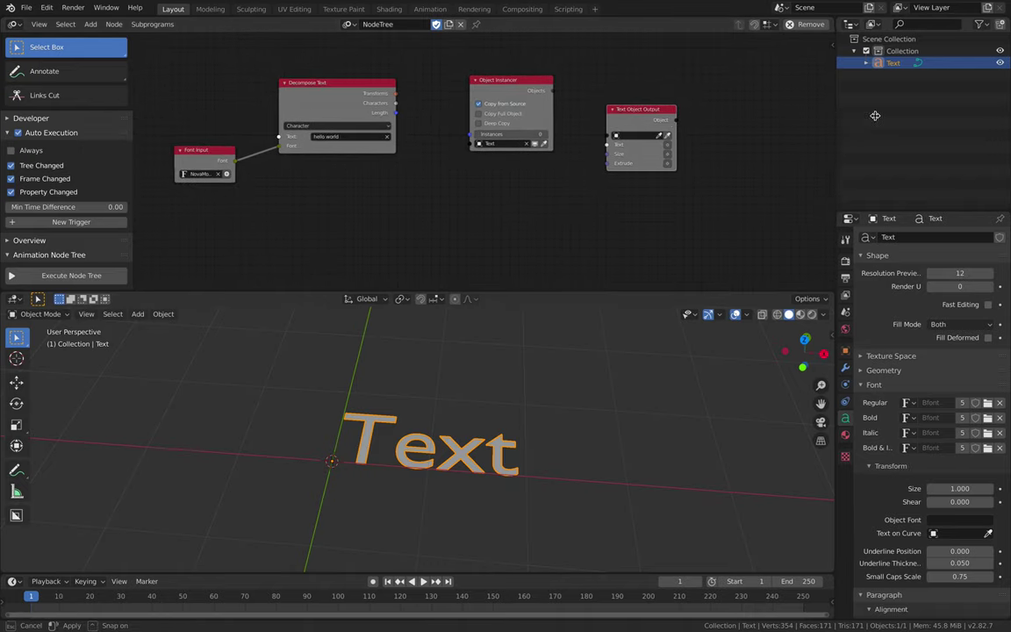
Enlarge the node editor area and add a widened Object Matrix Output node to the right of Text Object Output
left_click_drag(835, 122, 933, 123)
key("ctrl+a")
type("matrix o")
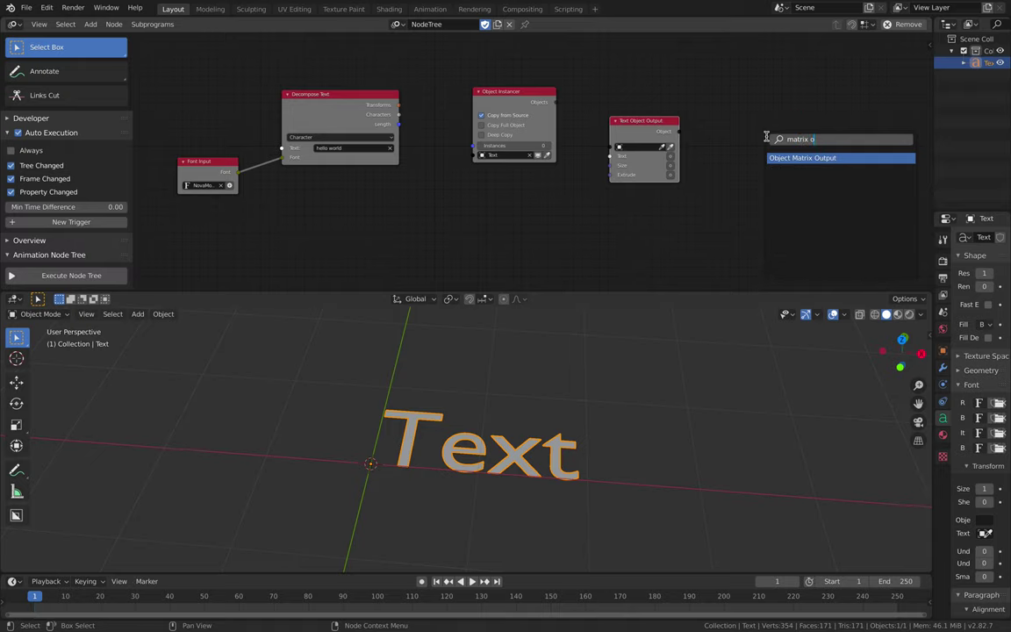
key("Return")
left_click(755, 154)
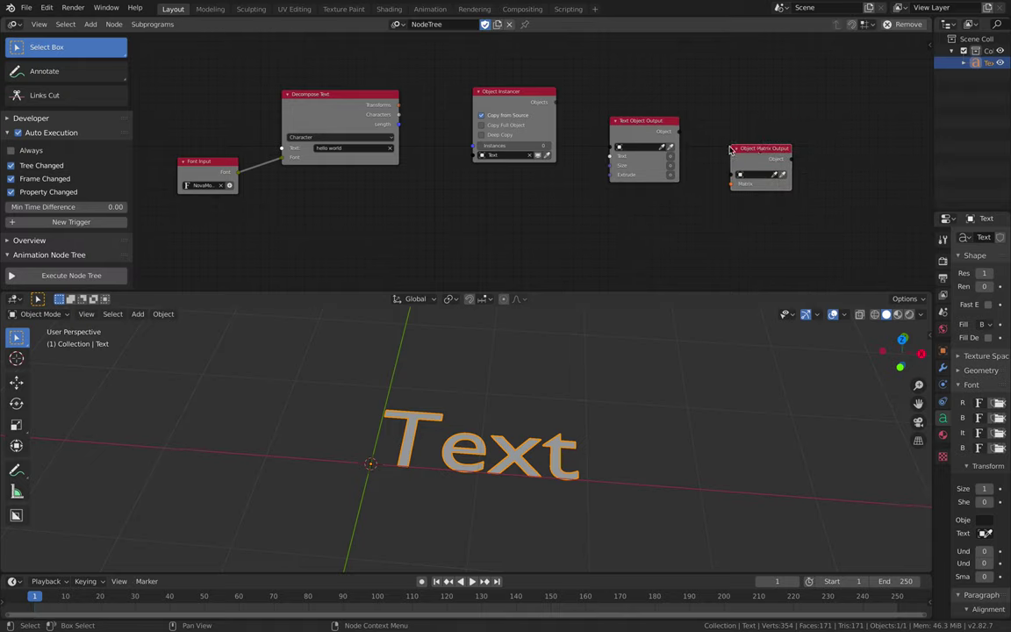
key("Home")
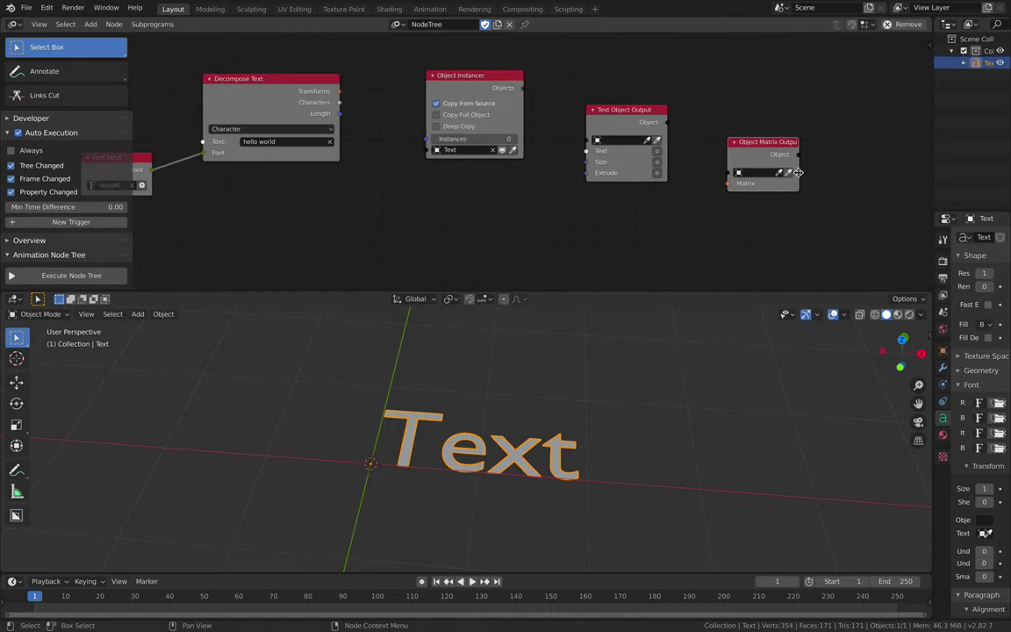
left_click_drag(798, 173, 824, 171)
Try out an Object Transforms Output node with all location axes enabled, and delete it from the node tree
middle_click_drag(843, 163, 731, 149)
key("ctrl+a")
type("objectg")
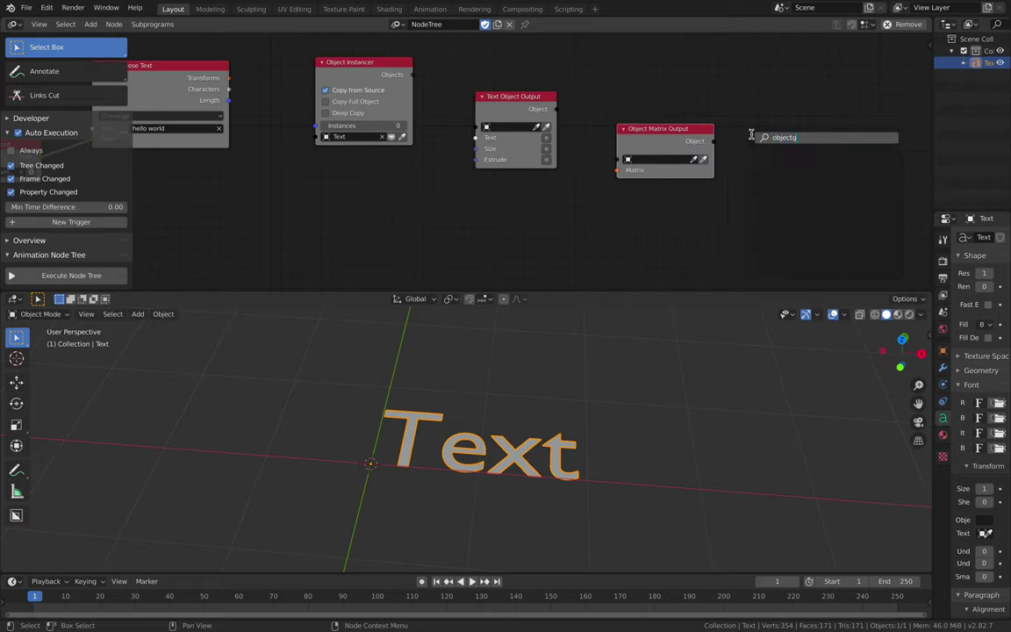
key("BackSpace")
type("tra")
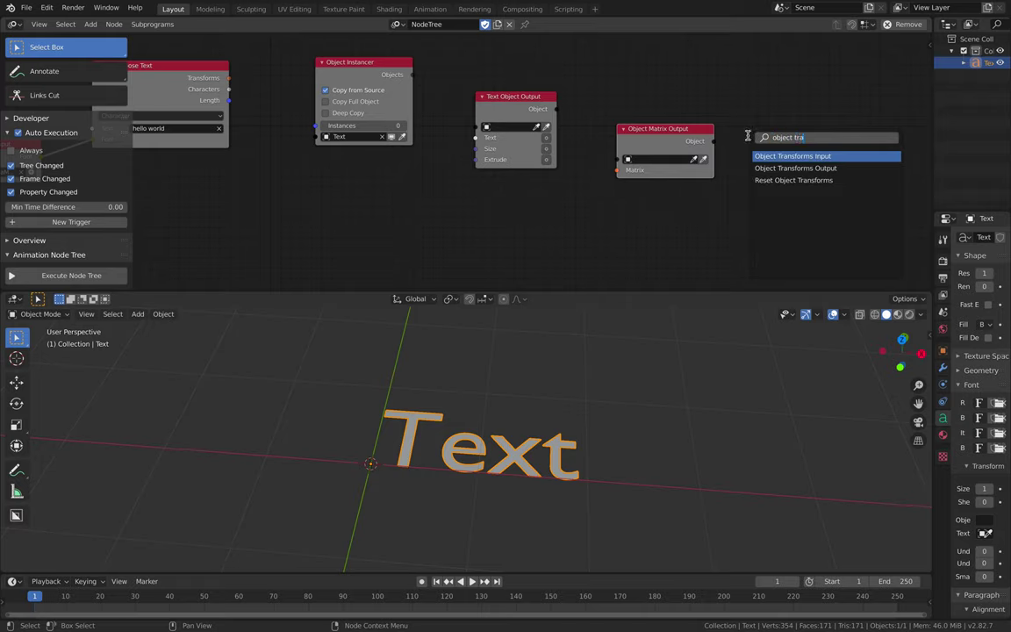
key("Down")
key("Return")
left_click(747, 155)
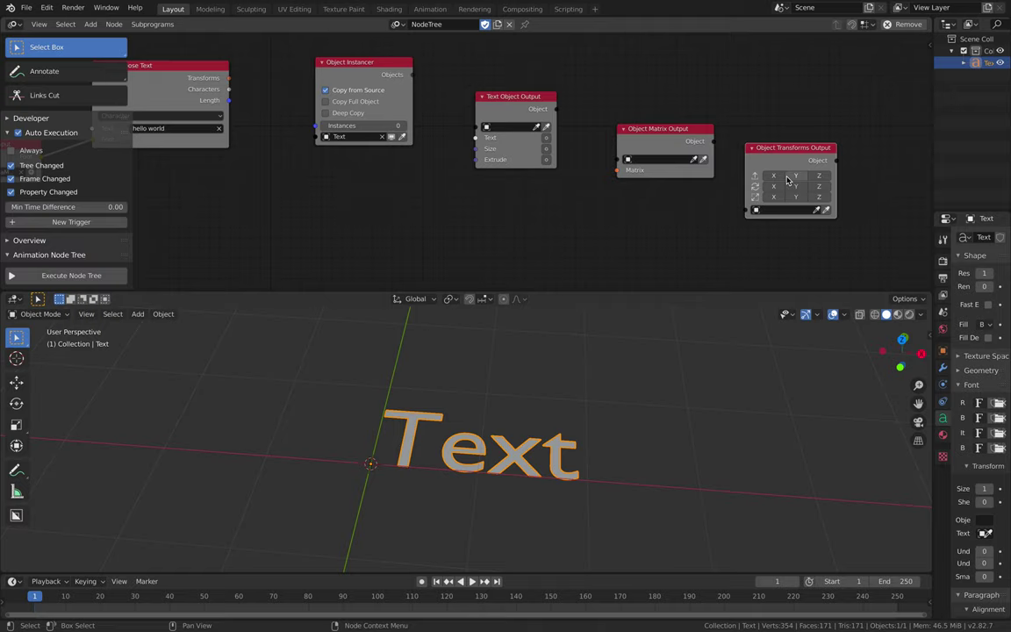
left_click(789, 179)
left_click_drag(790, 157, 807, 152)
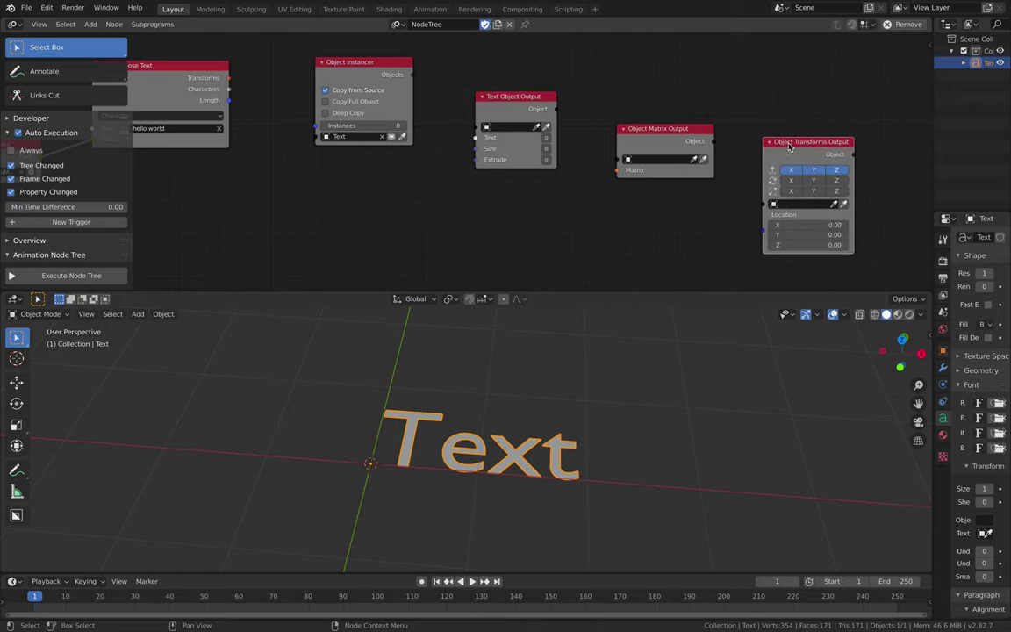
key("x")
Arrange the Font Input, Decompose Text, Object Instancer, Text Object Output and Object Matrix Output nodes in an evenly spaced row
left_click_drag(676, 129, 718, 124)
middle_click_drag(598, 118, 744, 123)
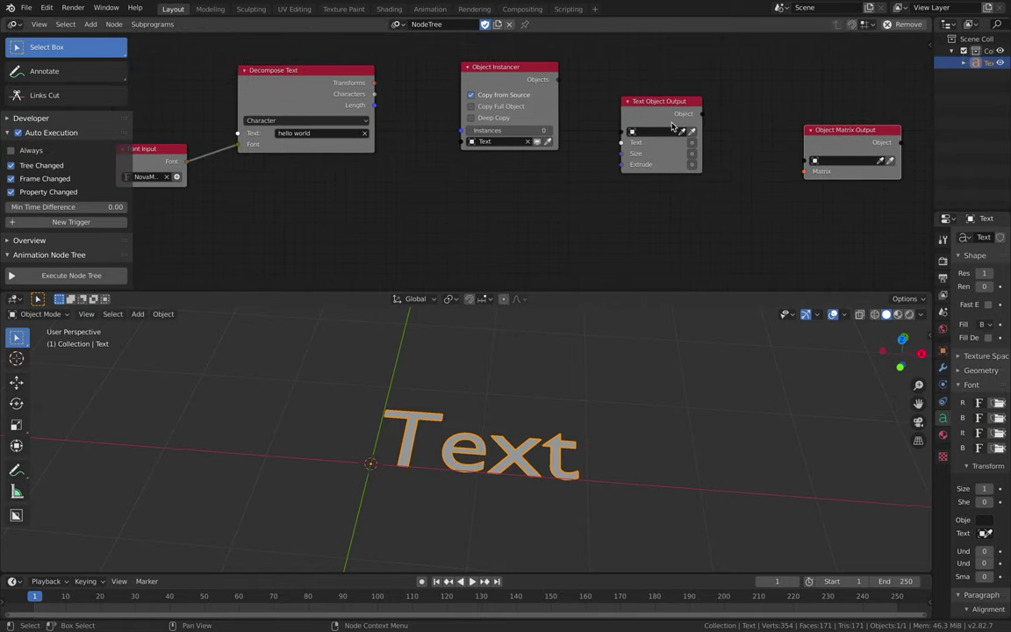
left_click_drag(545, 80, 541, 81)
left_click_drag(659, 112, 624, 103)
left_click_drag(535, 80, 500, 72)
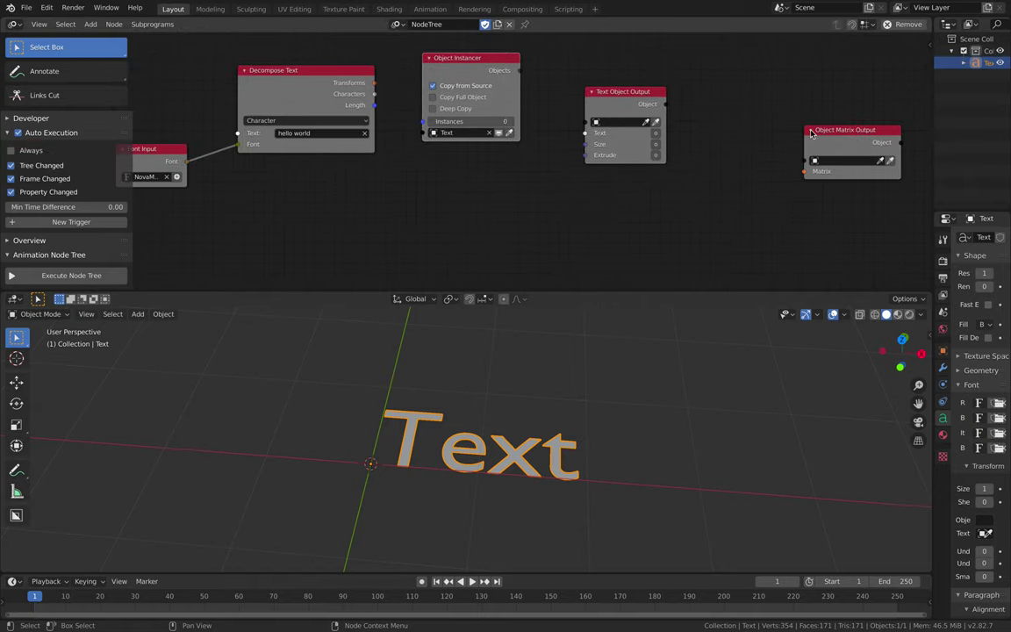
left_click_drag(814, 136, 752, 119)
middle_click_drag(661, 95, 742, 105)
left_click_drag(243, 159, 261, 149)
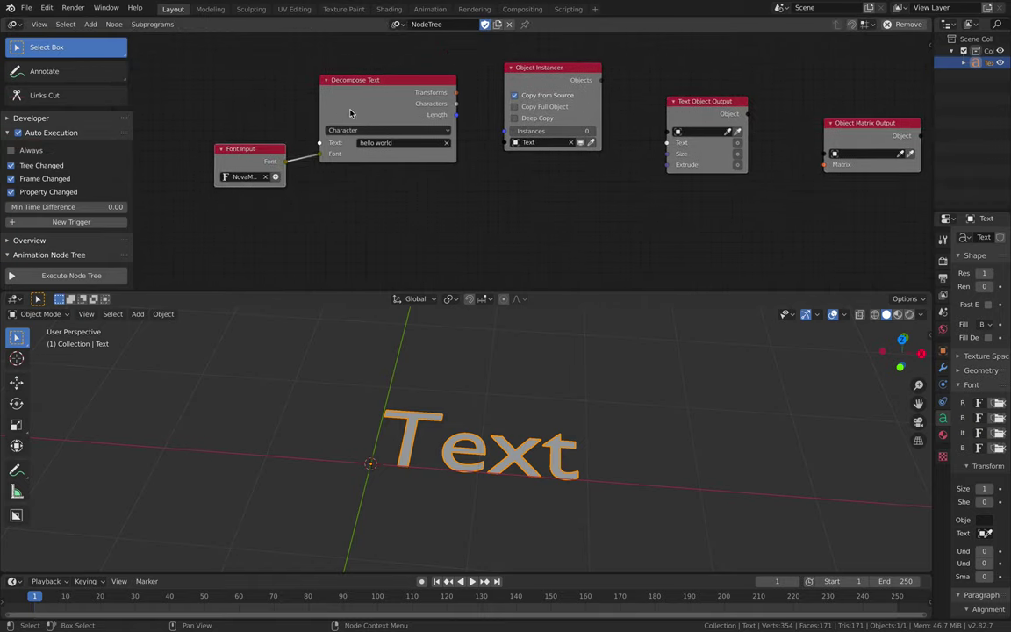
left_click_drag(368, 80, 360, 87)
left_click_drag(544, 69, 511, 70)
left_click_drag(694, 114, 630, 110)
left_click_drag(877, 123, 791, 122)
left_click_drag(267, 146, 258, 142)
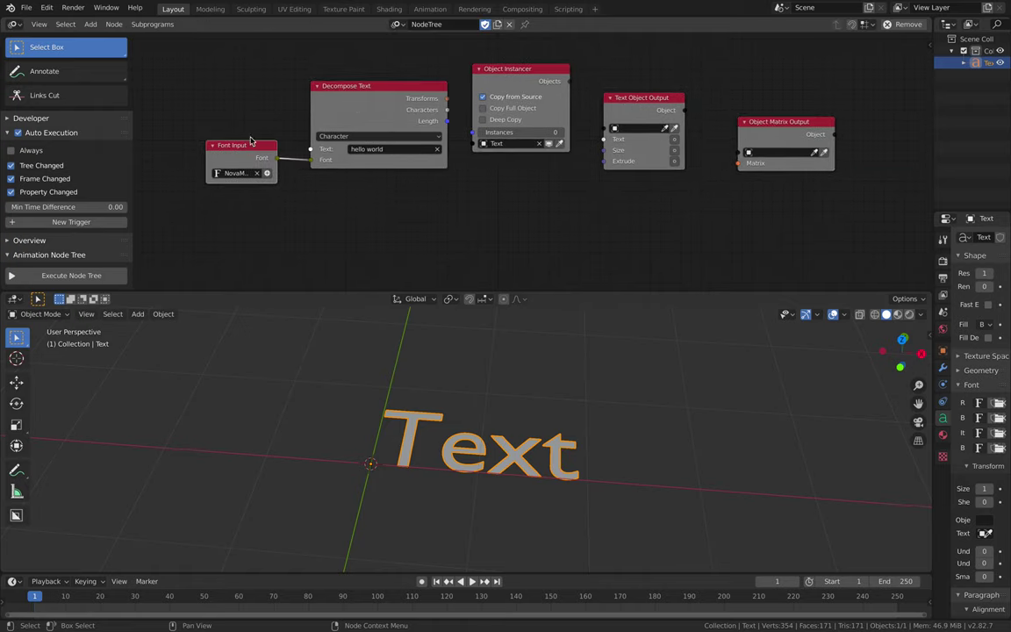
left_click_drag(359, 100, 356, 92)
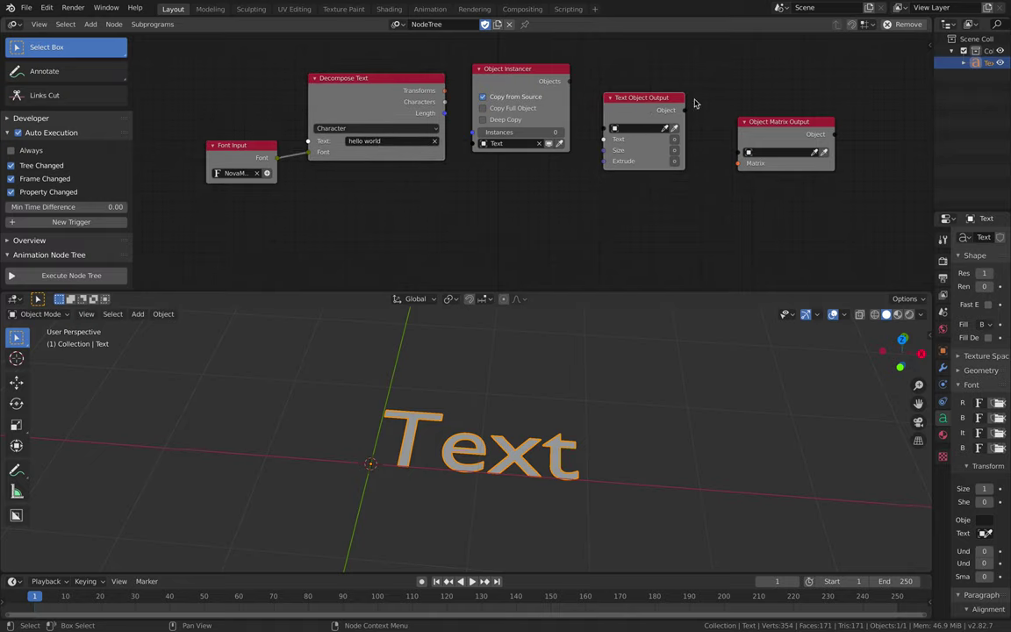
Make the hidden Font input visible on the Text Object Output node and enable it
left_click(928, 43)
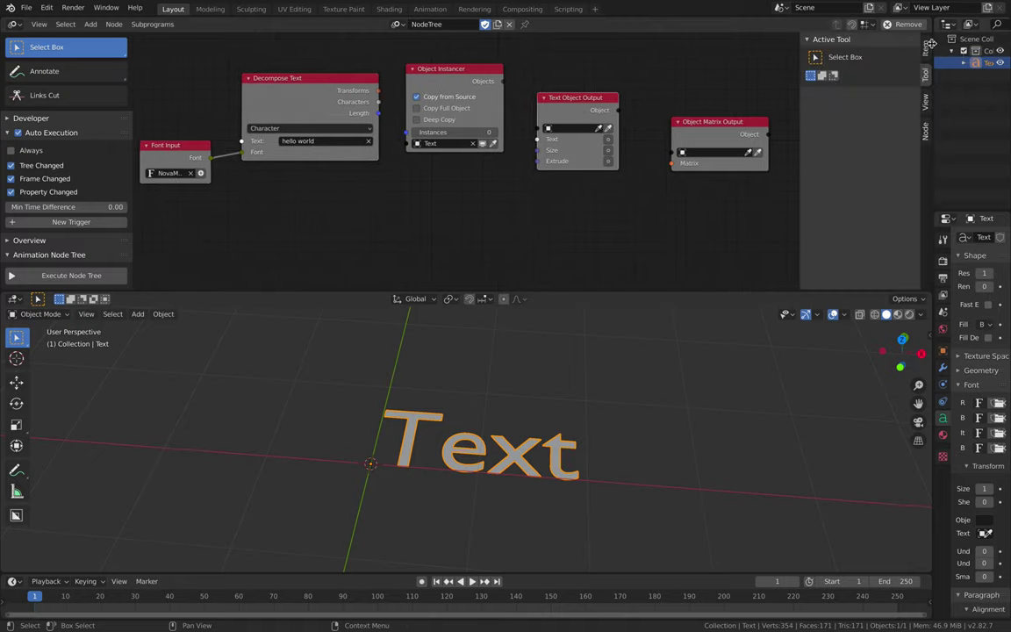
left_click(926, 100)
left_click(927, 131)
left_click(928, 58)
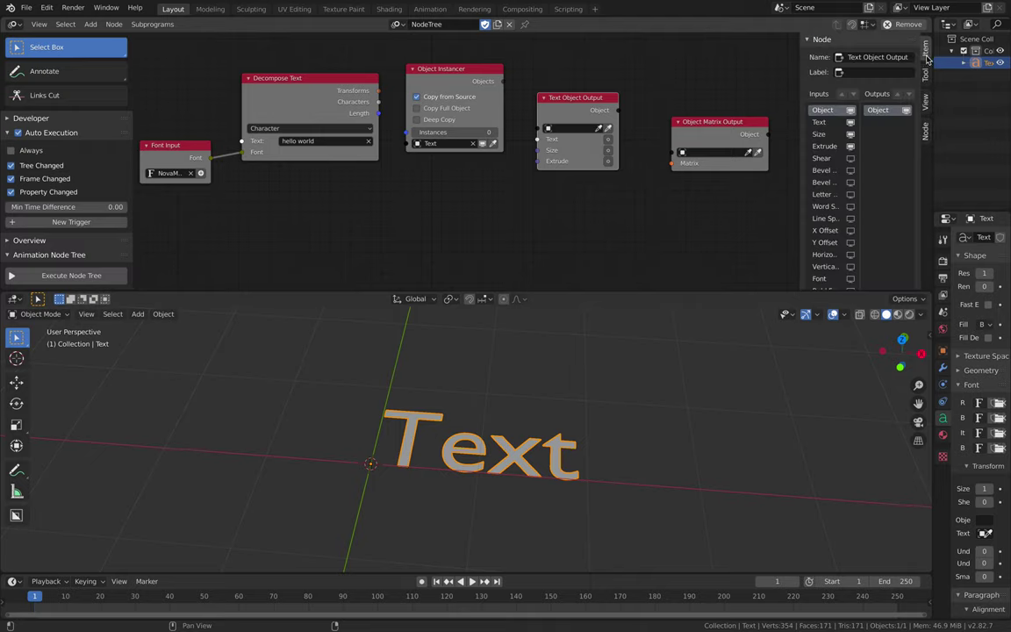
left_click_drag(799, 147, 757, 147)
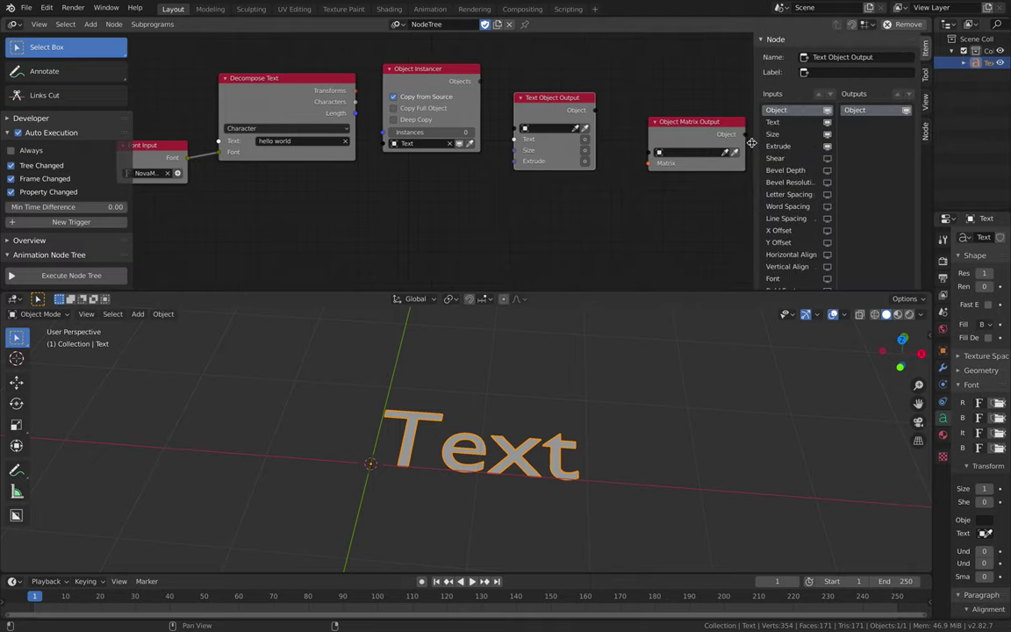
scroll(797, 225, "down", 2)
left_click(826, 219)
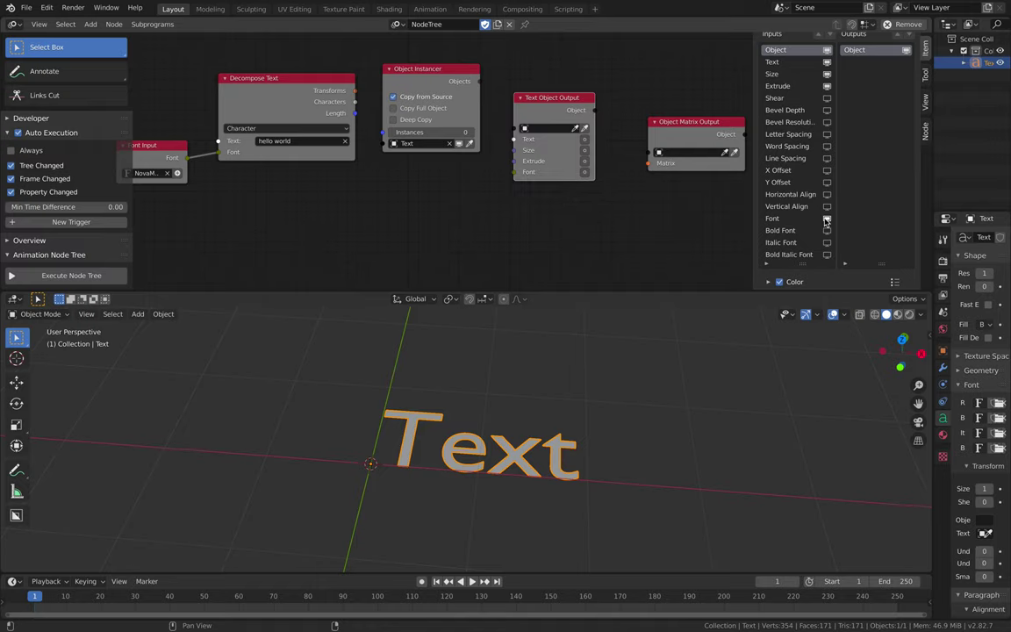
key("n")
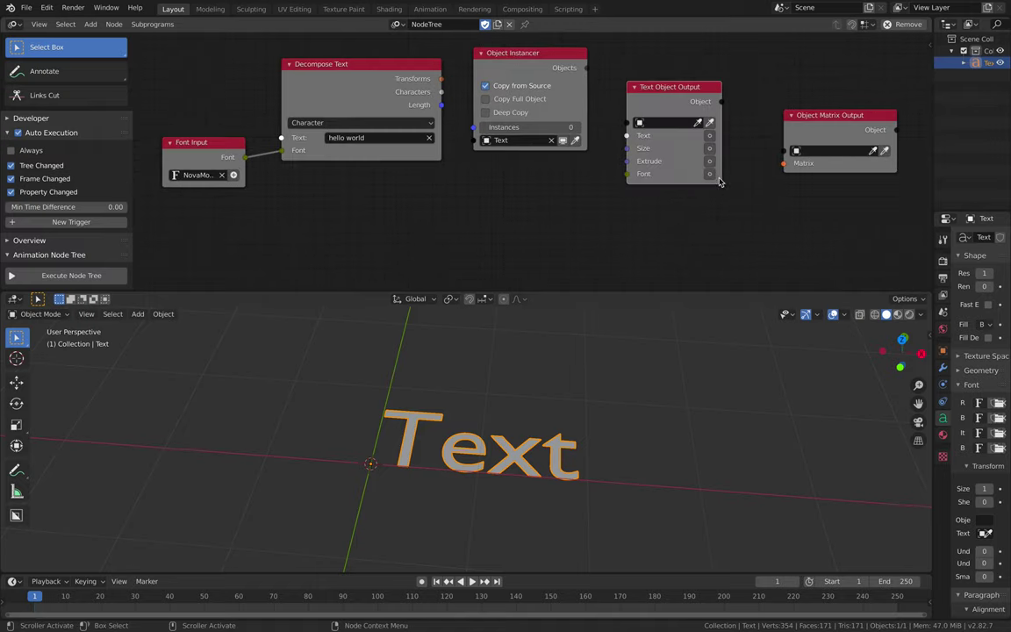
key("Home")
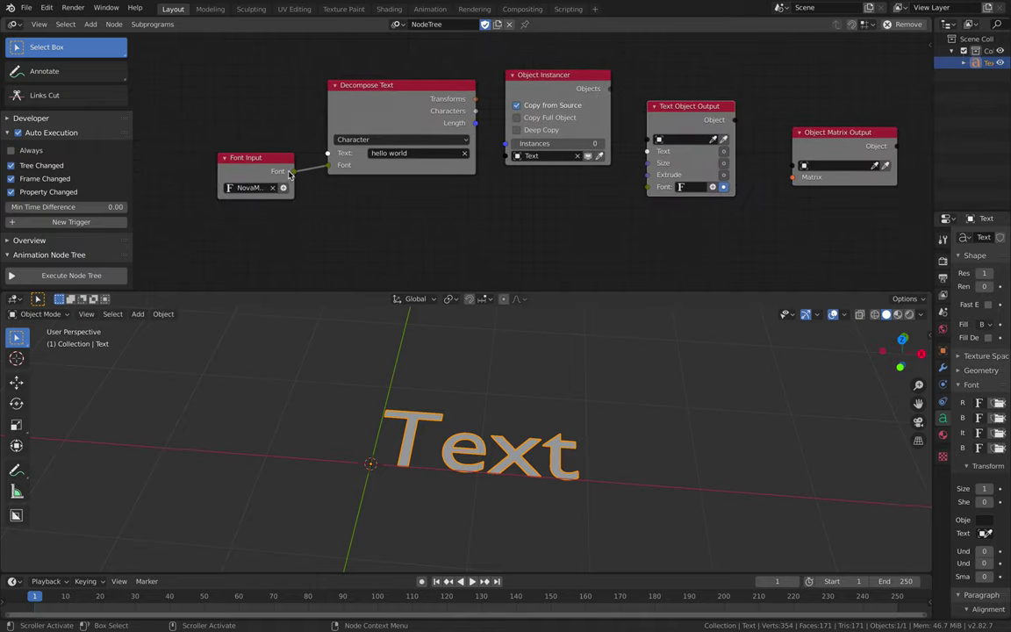
Connect Font Input to the Font input of Text Object Output and spread the nodes so the links run clear
left_click_drag(289, 174, 648, 187)
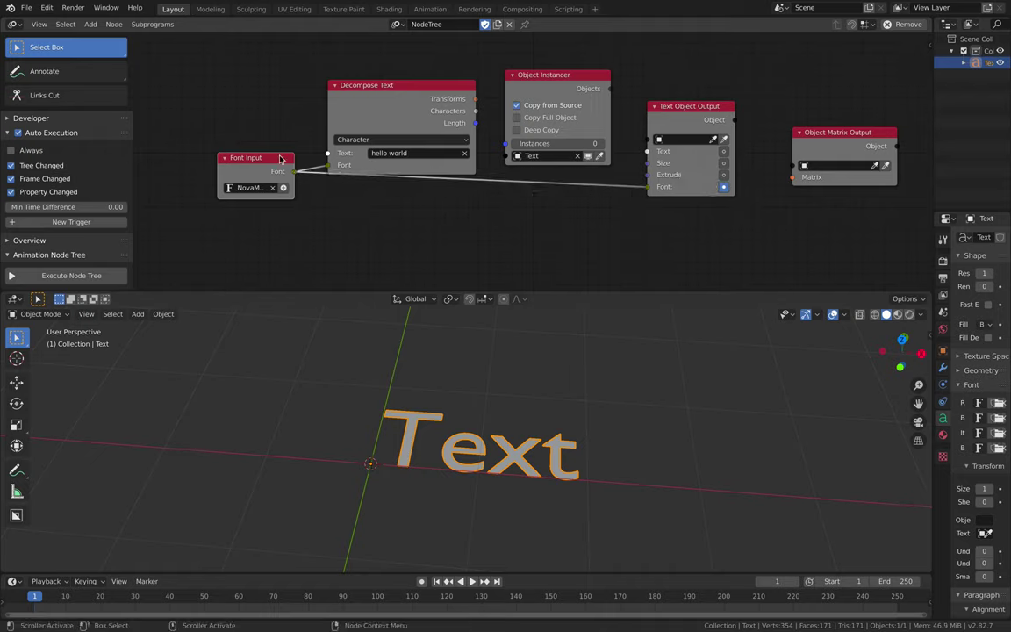
left_click_drag(281, 159, 250, 194)
left_click_drag(369, 85, 345, 74)
left_click_drag(548, 74, 540, 63)
left_click_drag(666, 113, 690, 123)
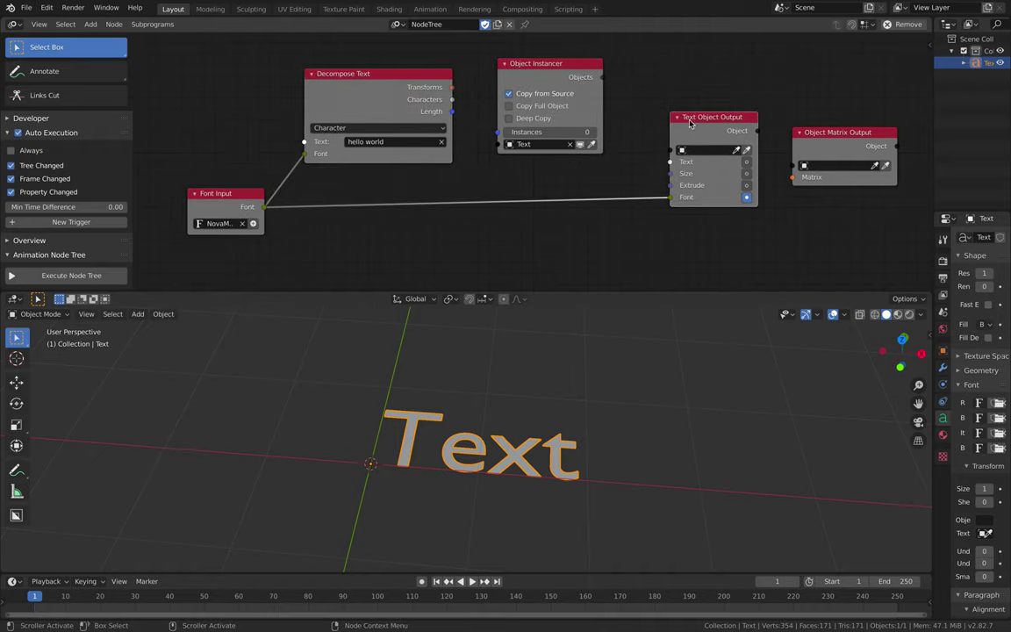
left_click_drag(433, 103, 429, 107)
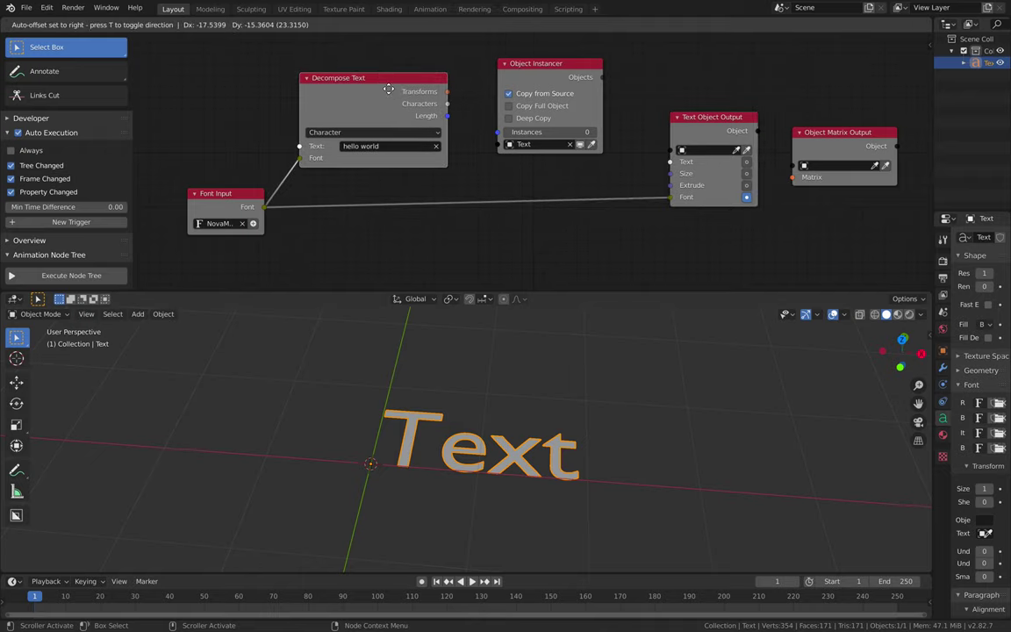
left_click_drag(219, 193, 208, 193)
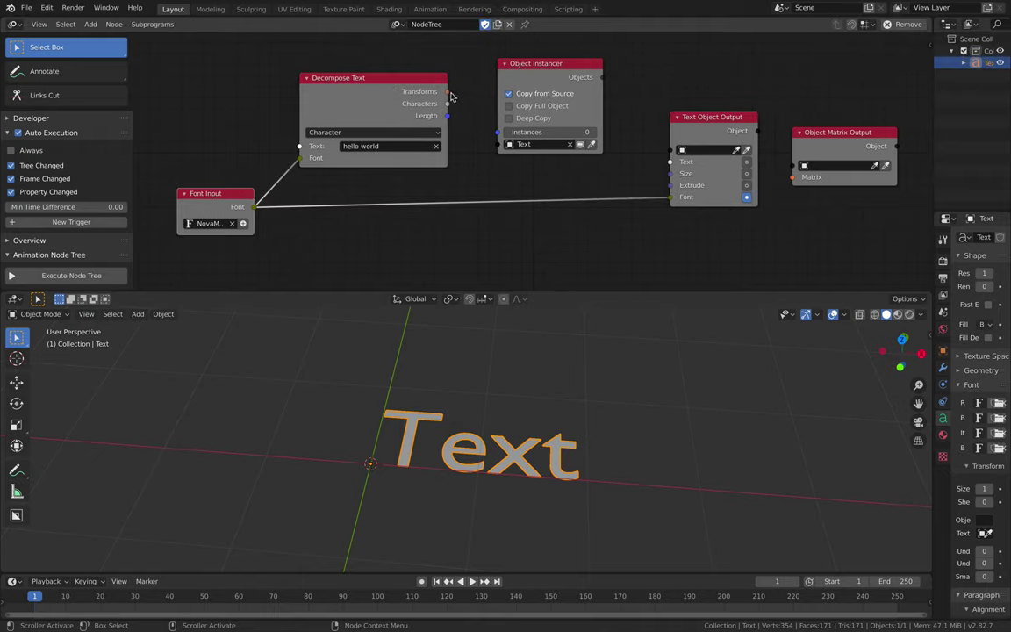
Connect Decompose Text's Transforms to the matrix input of Object Matrix Output and raise the Text Object Output node
left_click_drag(447, 92, 806, 181)
left_click_drag(713, 117, 718, 56)
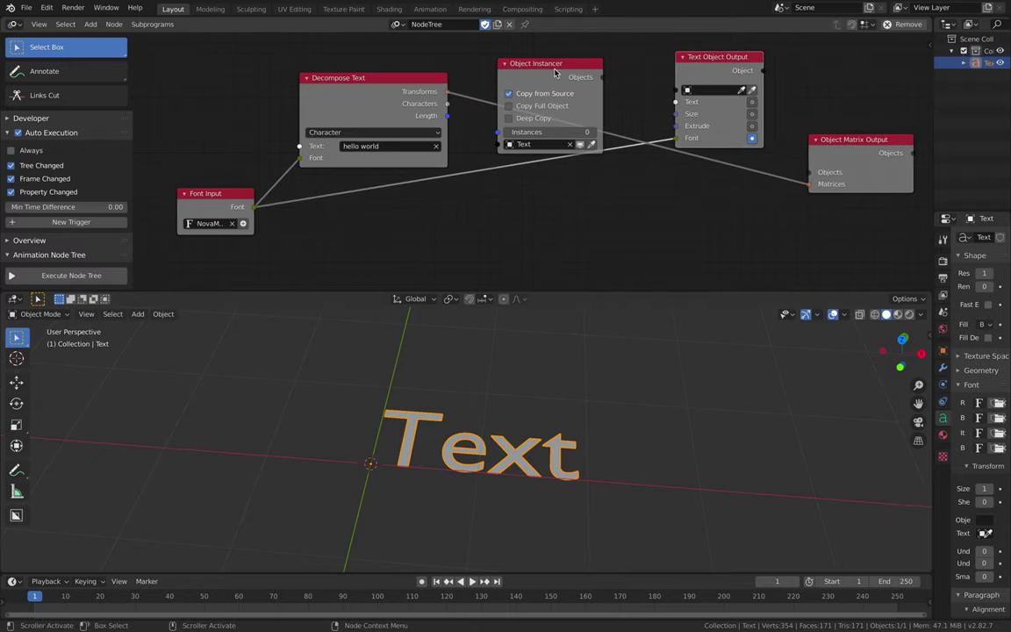
left_click_drag(555, 70, 560, 260)
Connect Decompose Text's Length to the Instances input of Object Instancer and widen the Outliner area to show full object names
middle_click_drag(453, 189, 438, 221)
left_click_drag(380, 135, 468, 106)
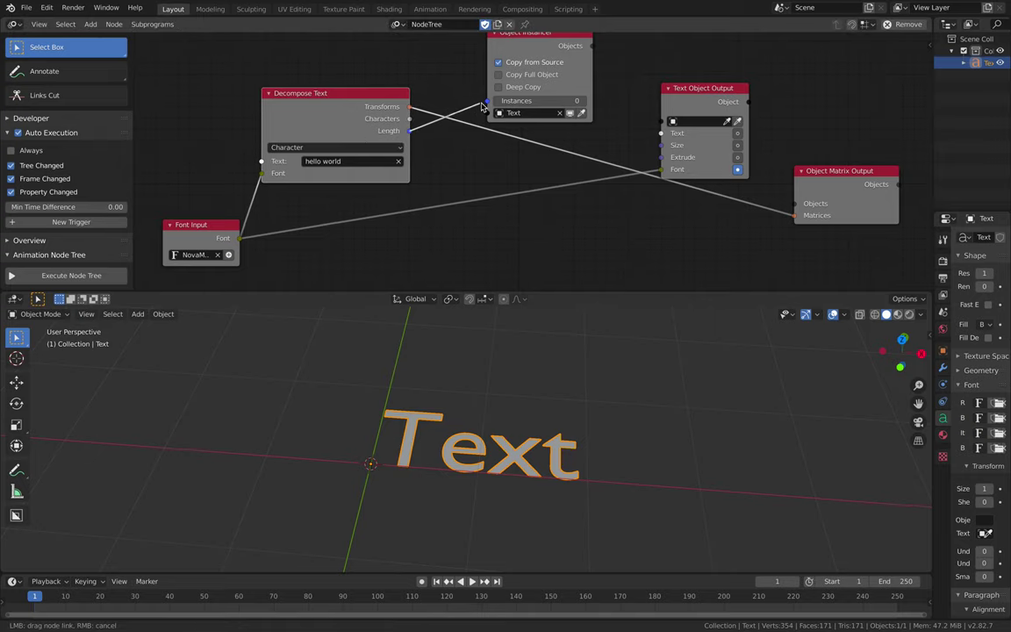
left_click_drag(482, 106, 484, 103)
key("Home")
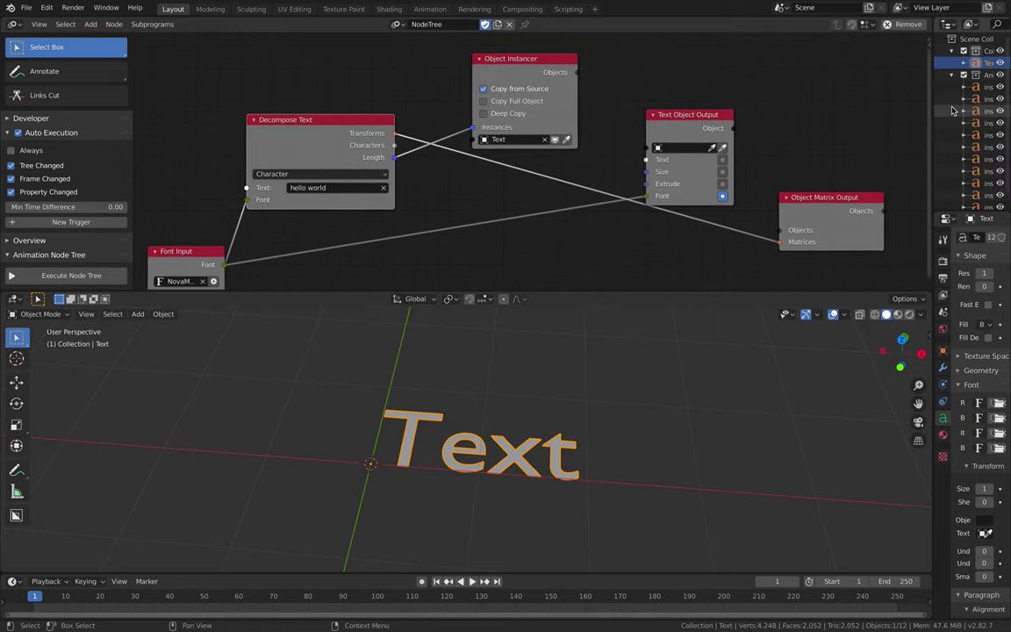
left_click_drag(933, 104, 813, 105)
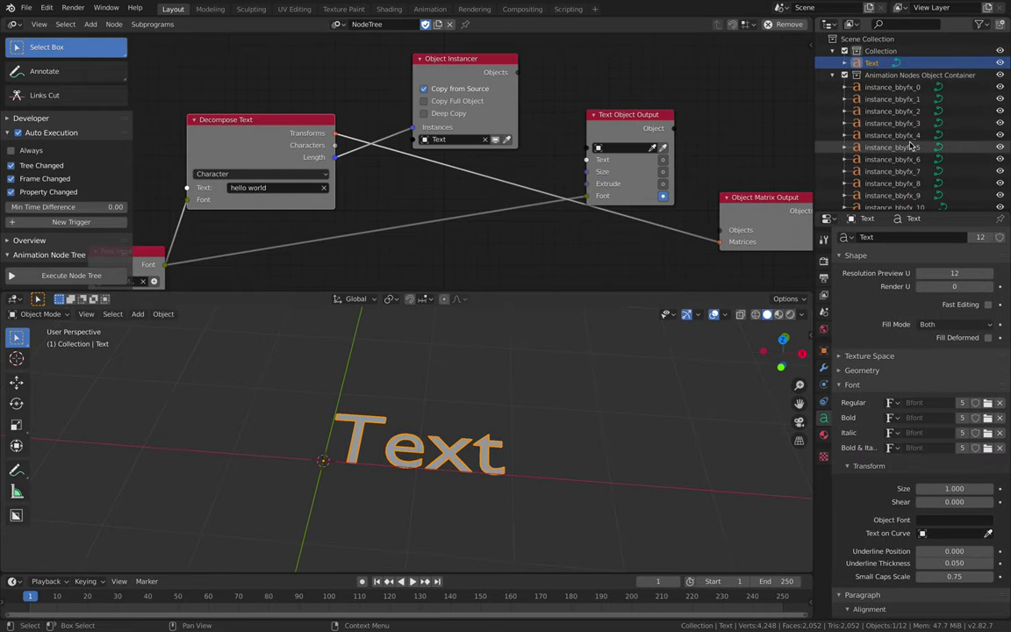
middle_click_drag(559, 91, 526, 98)
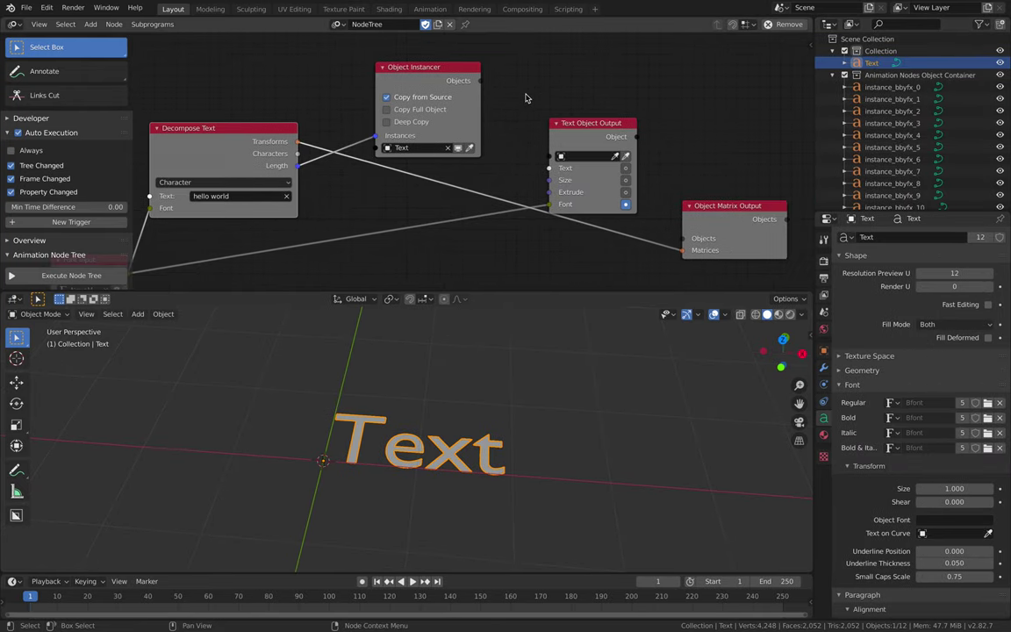
Enable Copy Full Object and Deep Copy on Object Instancer, and chain its objects through Text Object Output into Object Matrix Output
left_click(387, 109)
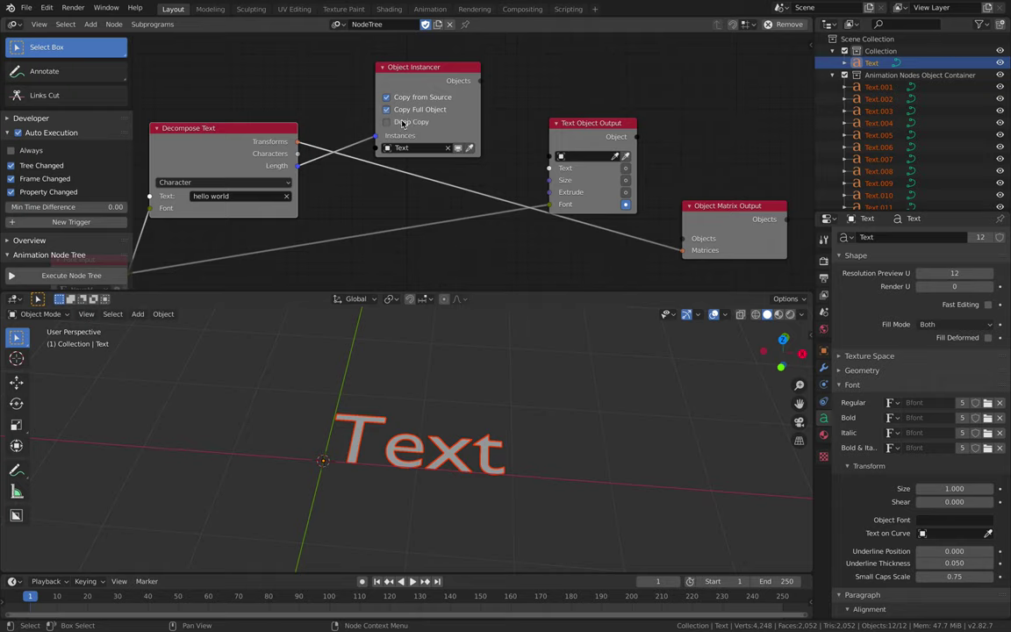
left_click_drag(463, 73, 457, 53)
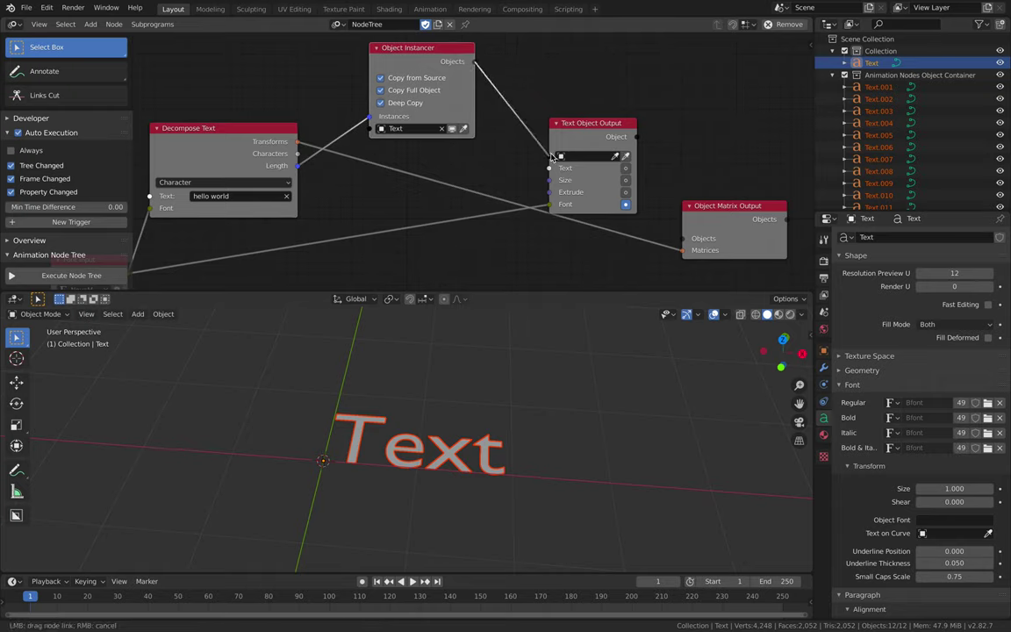
left_click_drag(551, 156, 551, 156)
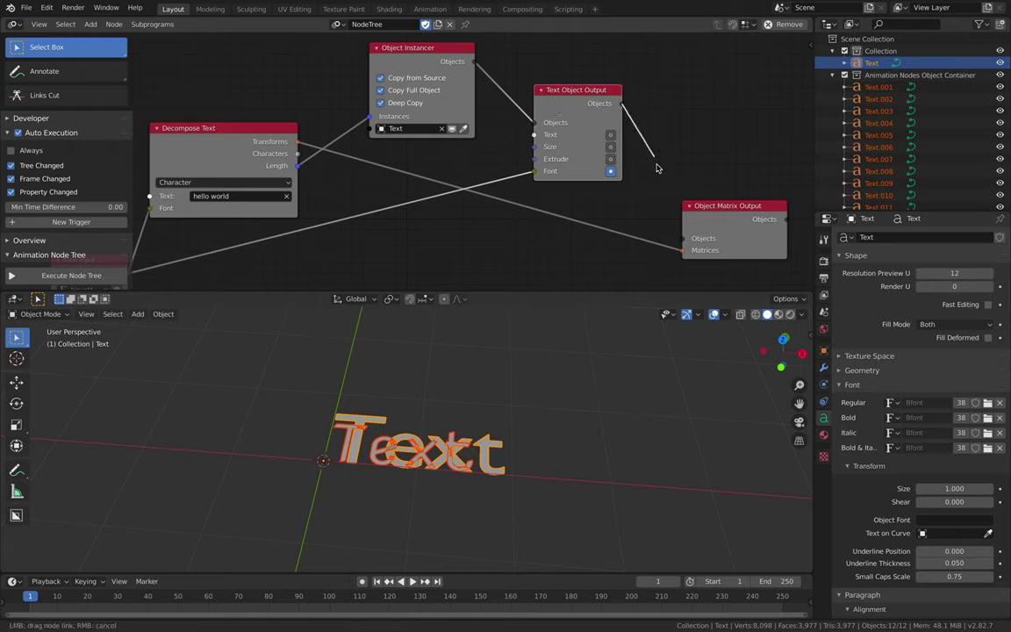
left_click_drag(680, 238, 685, 238)
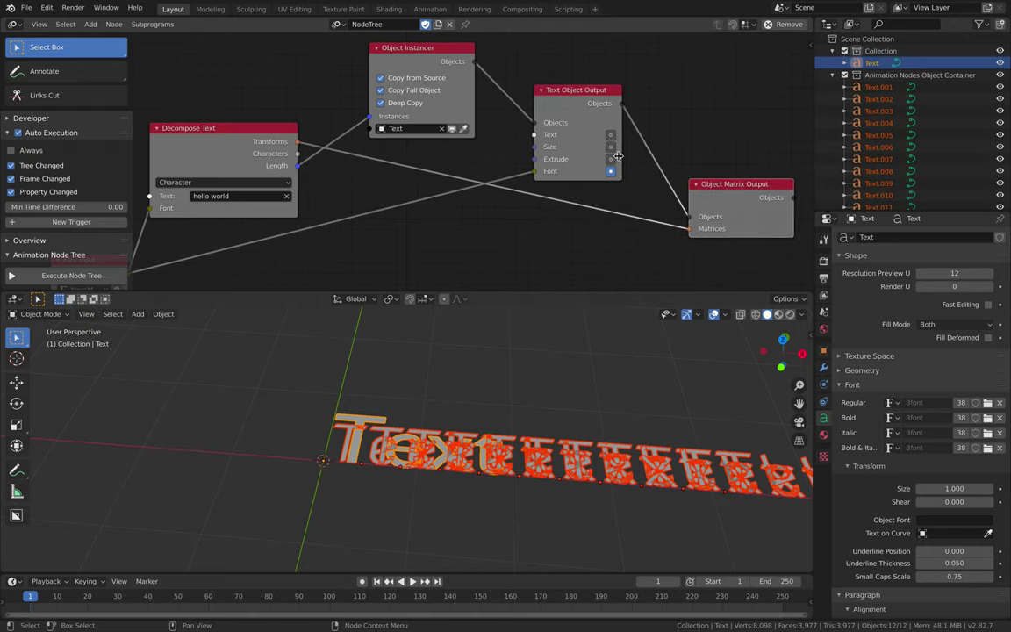
Connect Decompose Text's Characters to the Texts input of Text Object Output and enable that input
left_click_drag(297, 164, 398, 114)
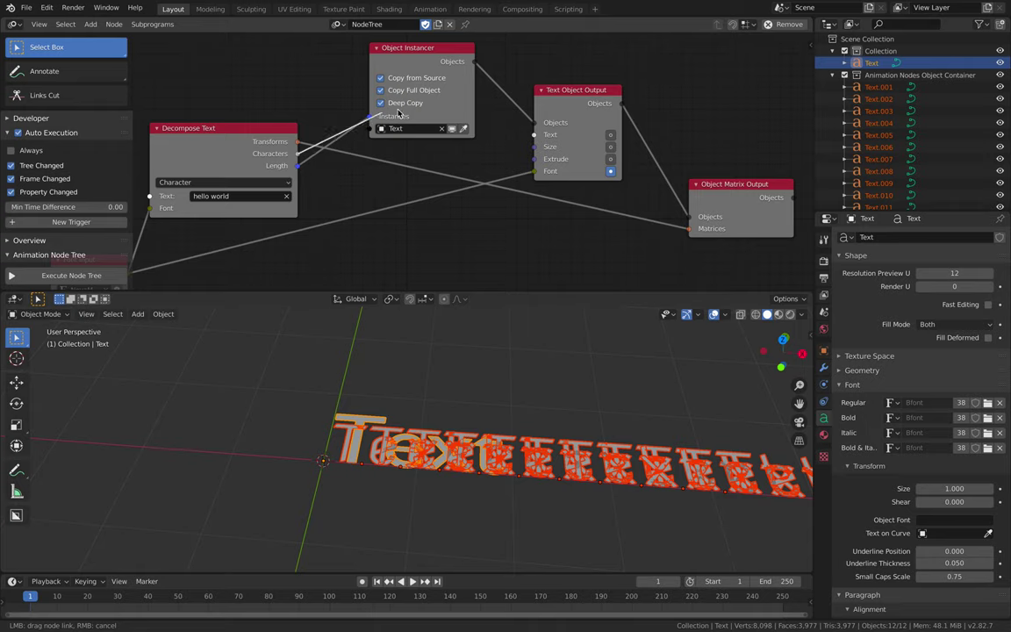
left_click_drag(505, 125, 536, 135)
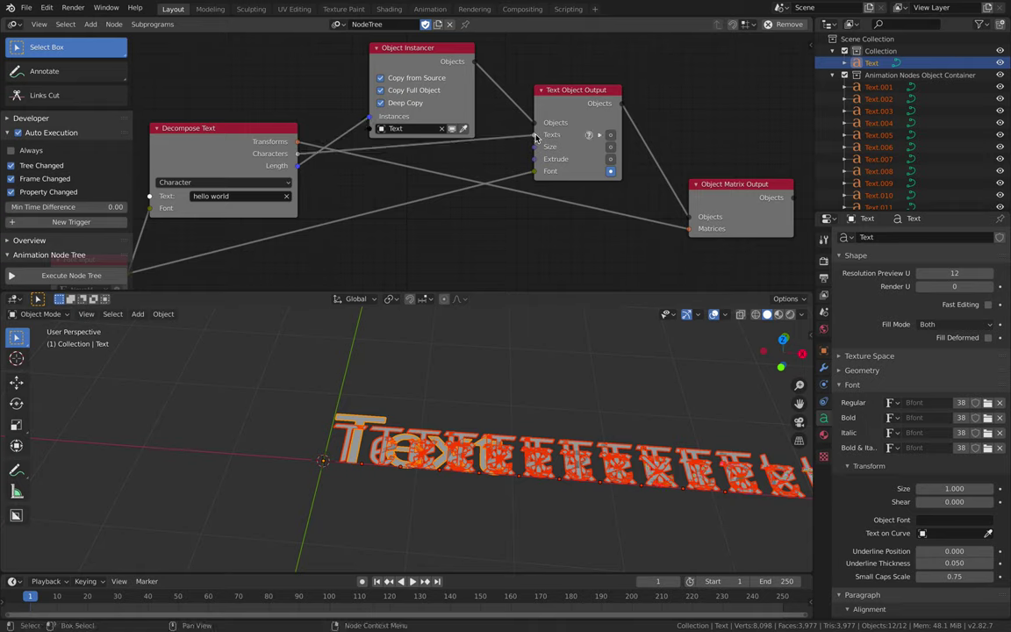
left_click(611, 135)
middle_click_drag(578, 386, 567, 425)
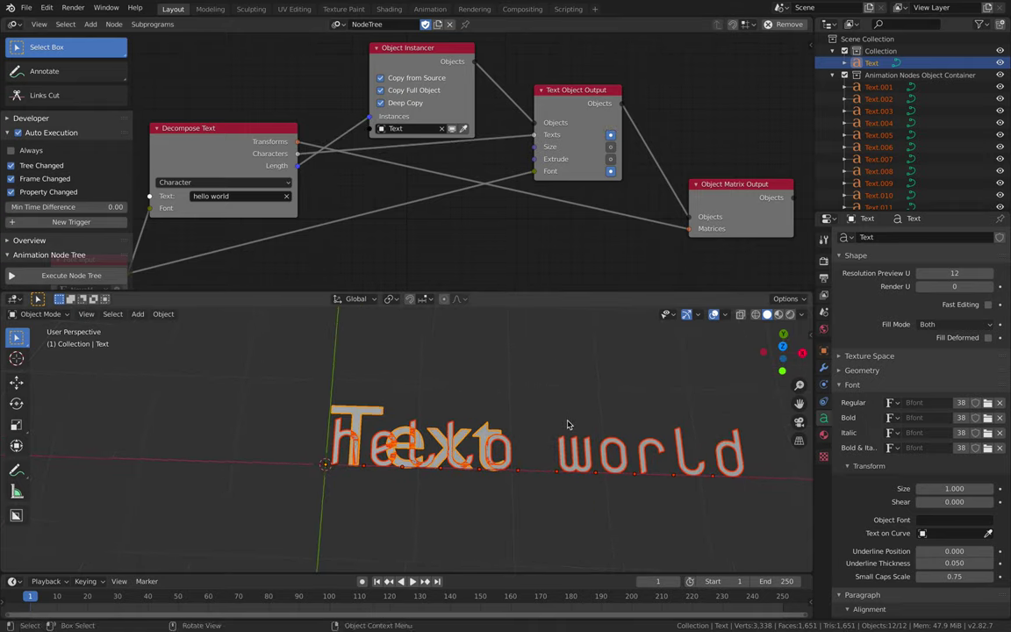
middle_click_drag(382, 420, 421, 400)
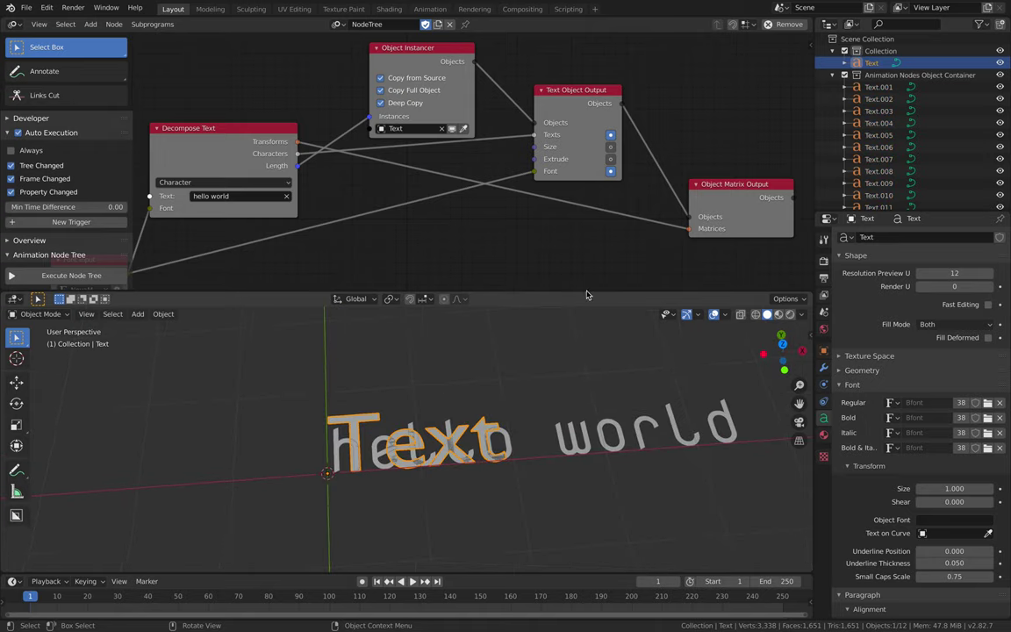
Hide the original Text object so only the instanced characters show in the viewport
left_click(871, 64)
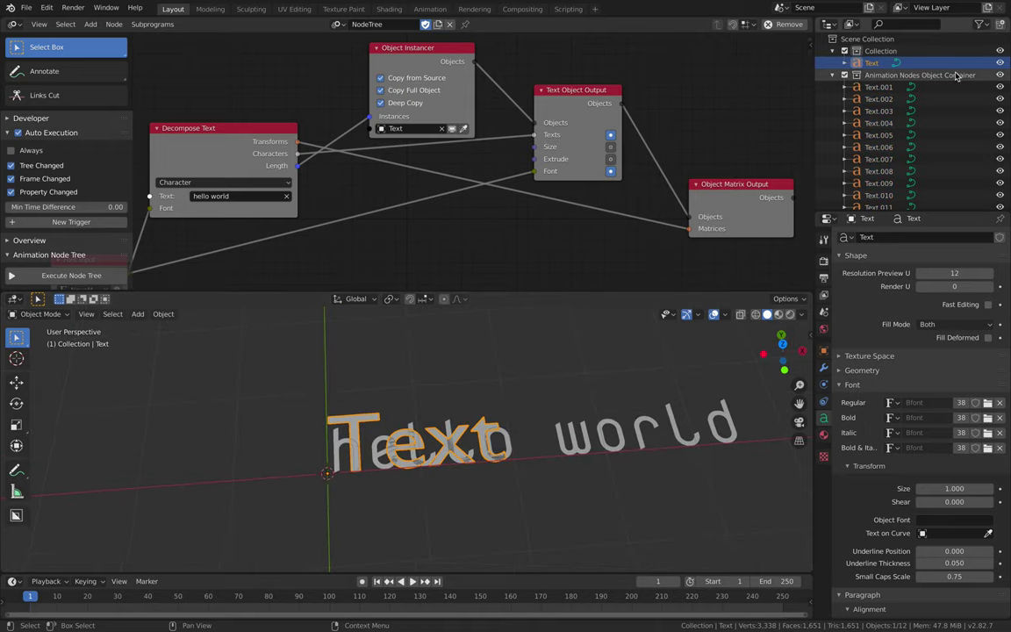
key("h")
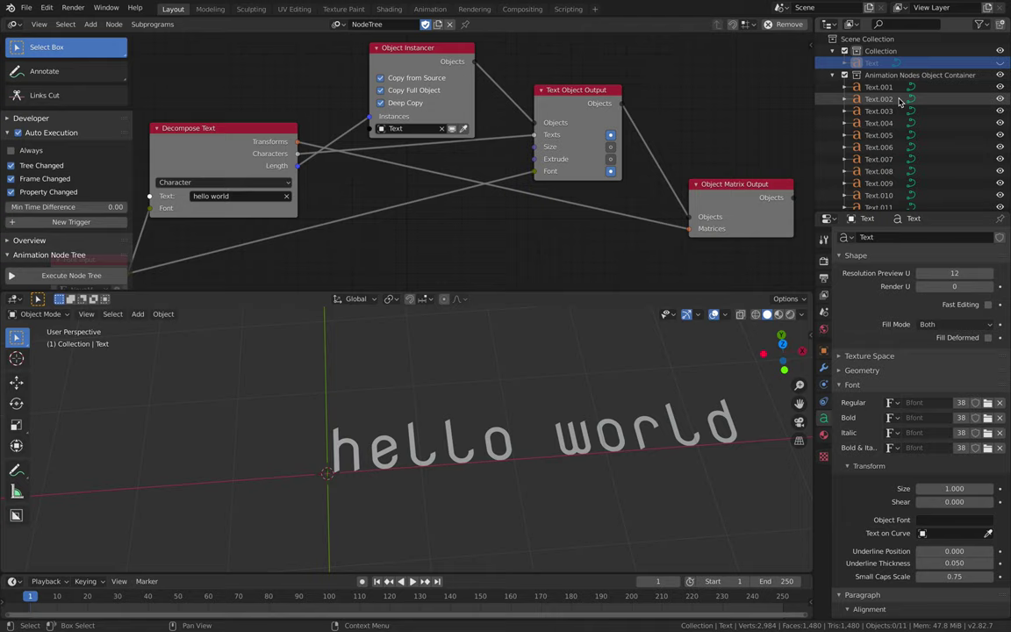
middle_click_drag(518, 411, 478, 436)
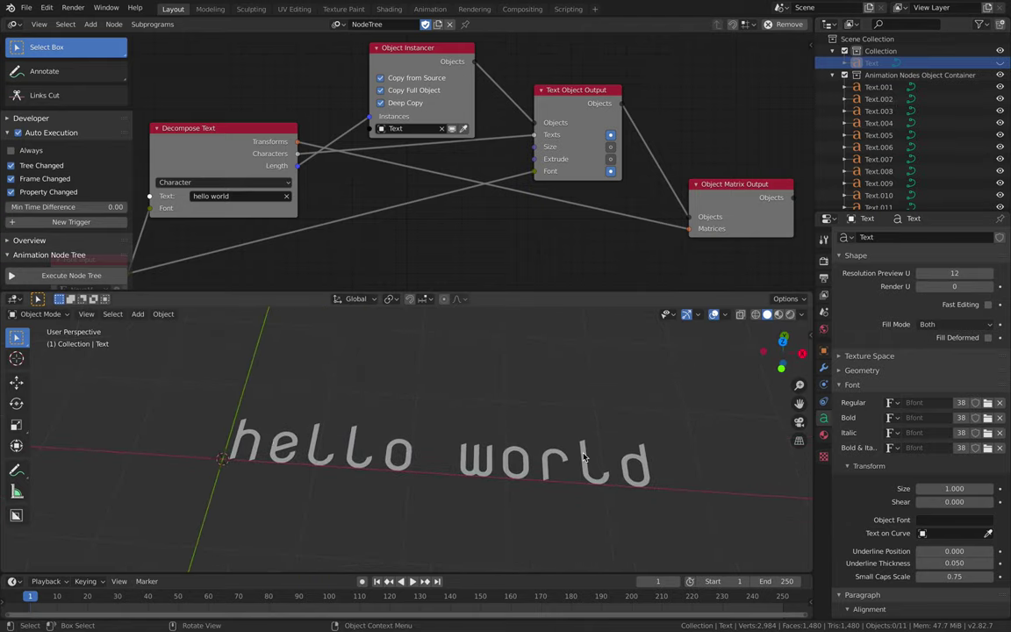
Enable Extrude on Text Object Output with a value of 0.09 and save the file
scroll(492, 204, "up", 1)
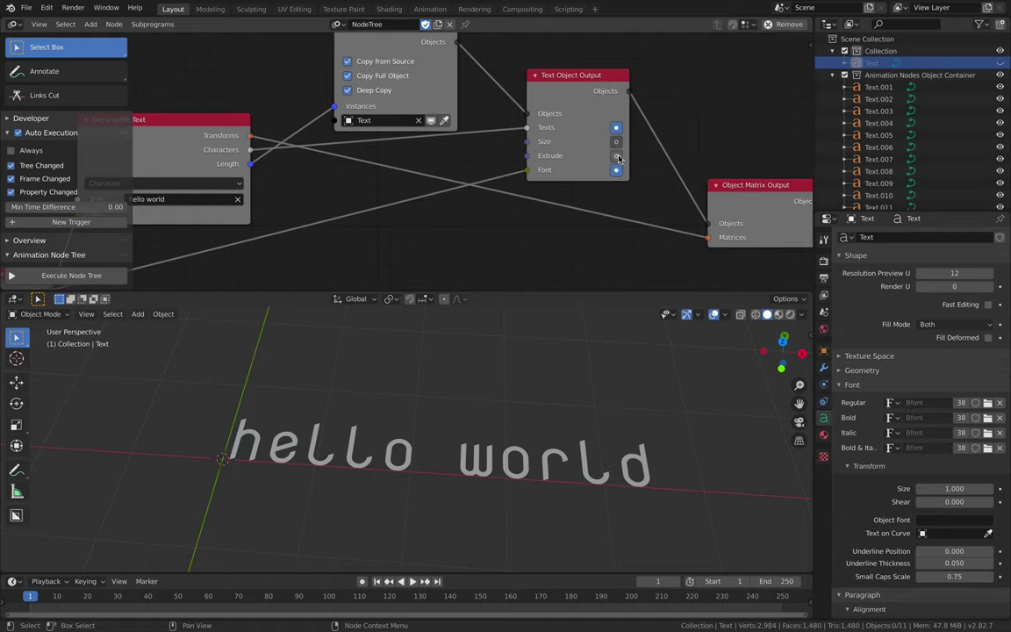
mouse_move(597, 155)
left_mouse_down()
mouse_move(641, 155)
mouse_move(588, 155)
mouse_move(605, 156)
left_mouse_up()
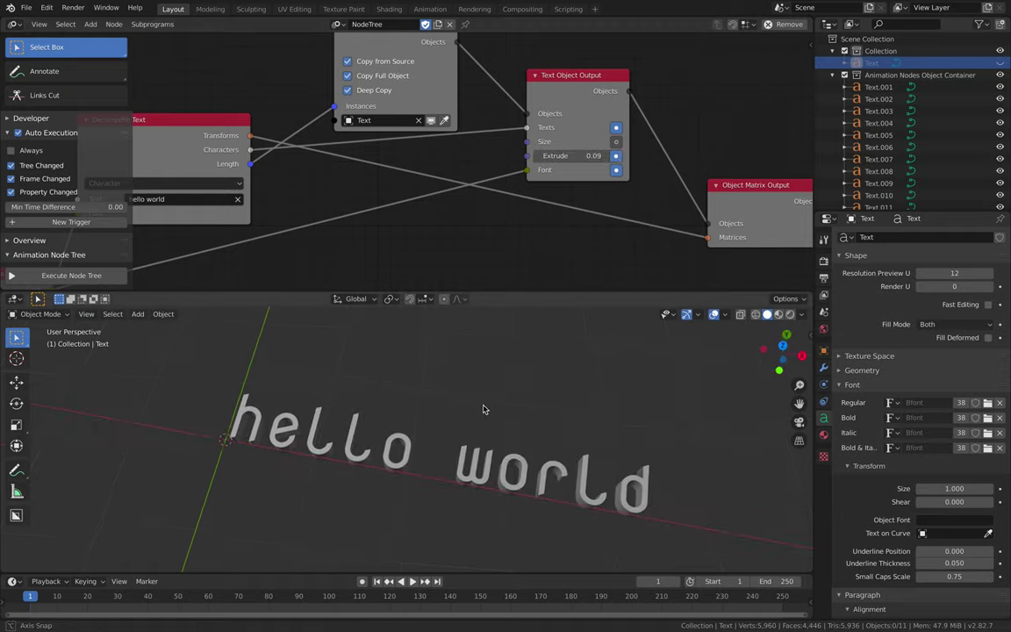
middle_click_drag(439, 404, 482, 407)
key("ctrl+s")
left_click_drag(593, 95, 577, 95)
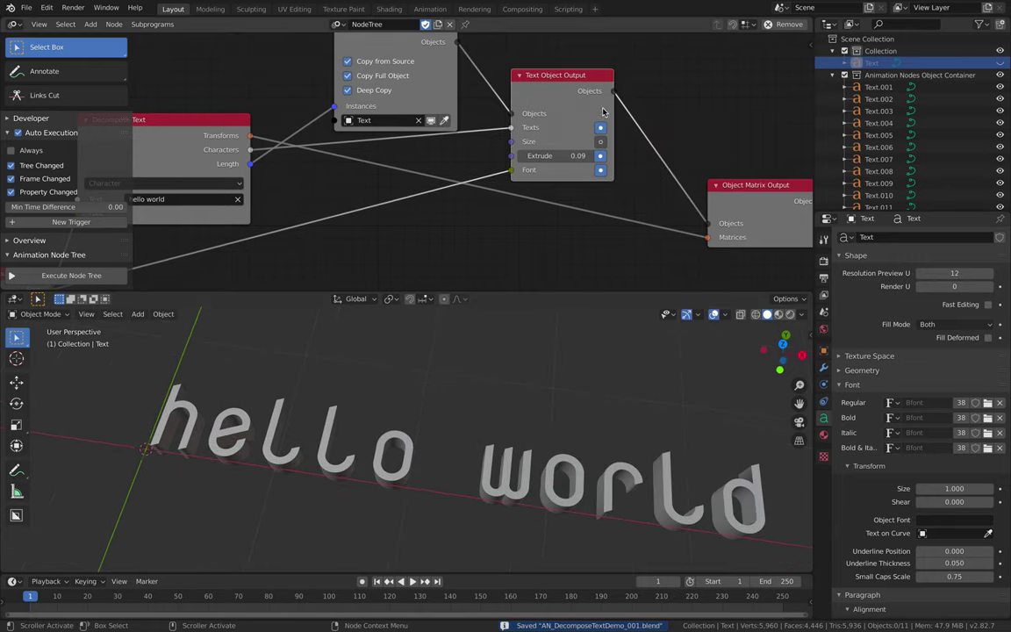
Make the hidden Bevel Depth and Bevel Resolution inputs visible on the Text Object Output node
middle_click_drag(612, 97, 420, 114)
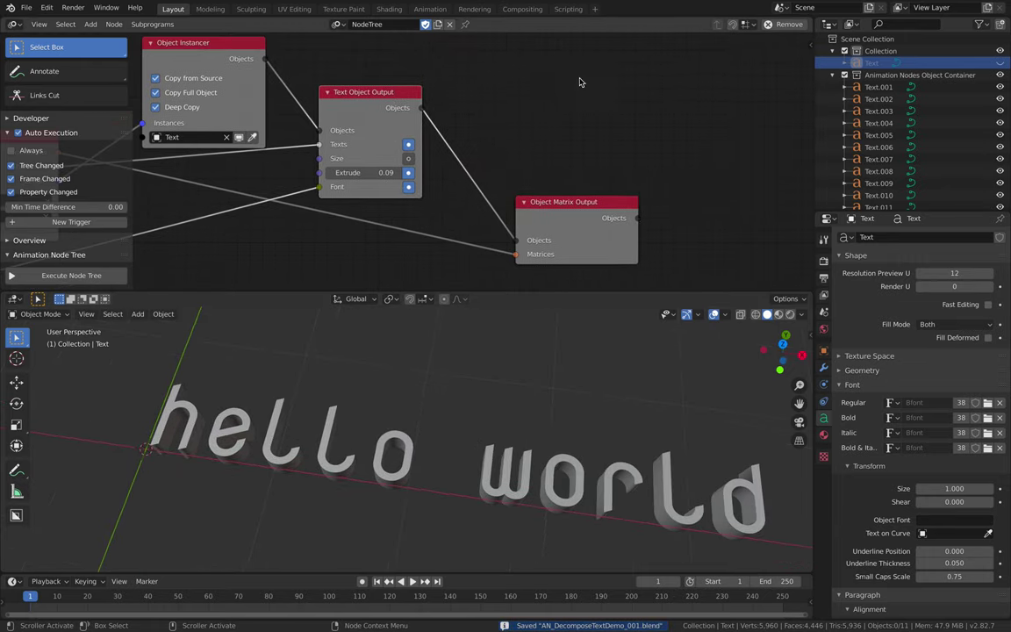
left_click(809, 44)
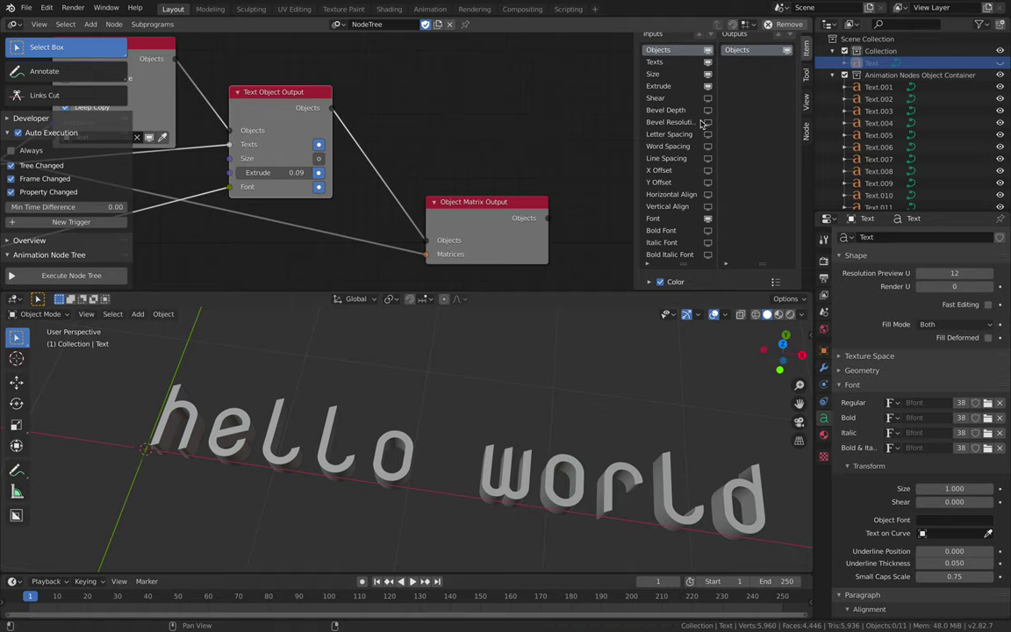
left_click(707, 110)
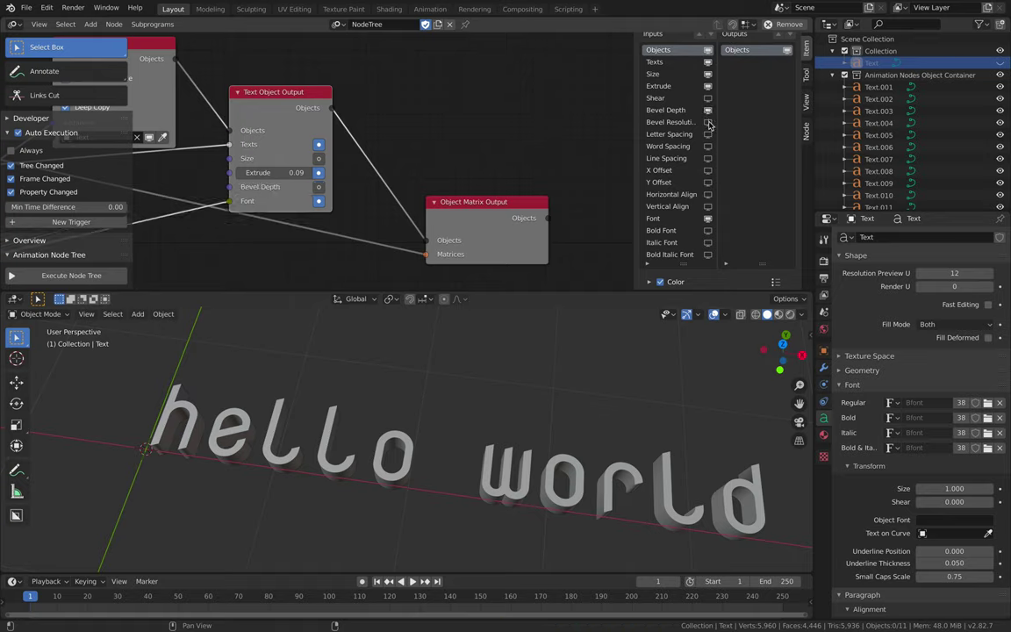
left_click(707, 123)
left_click_drag(634, 114, 727, 144)
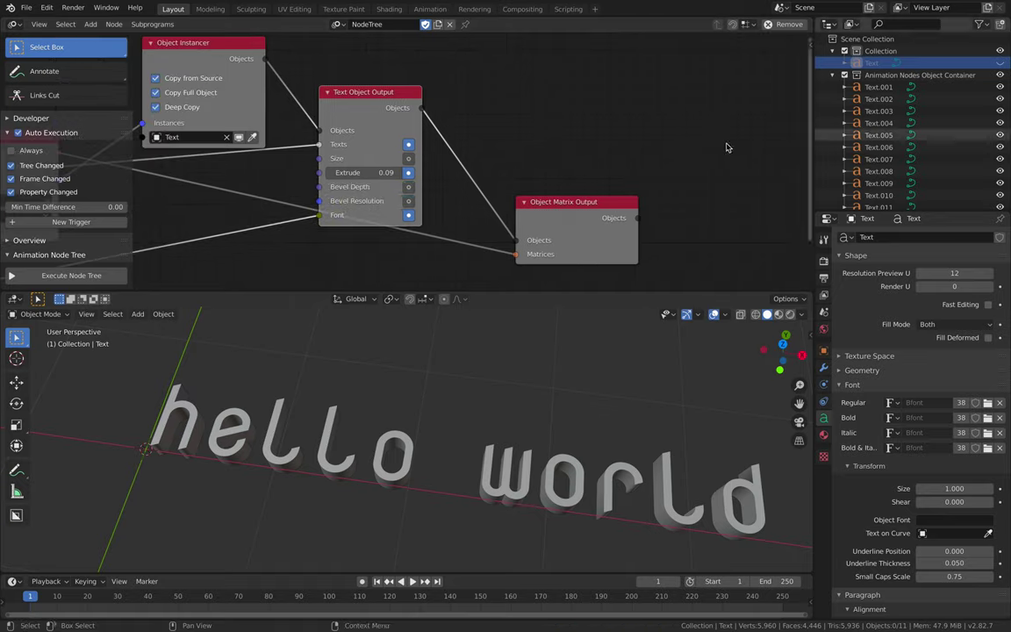
Enable Bevel Depth on Text Object Output, set it to 0.01, and save the file
left_click(410, 192)
scroll(449, 182, "up", 1)
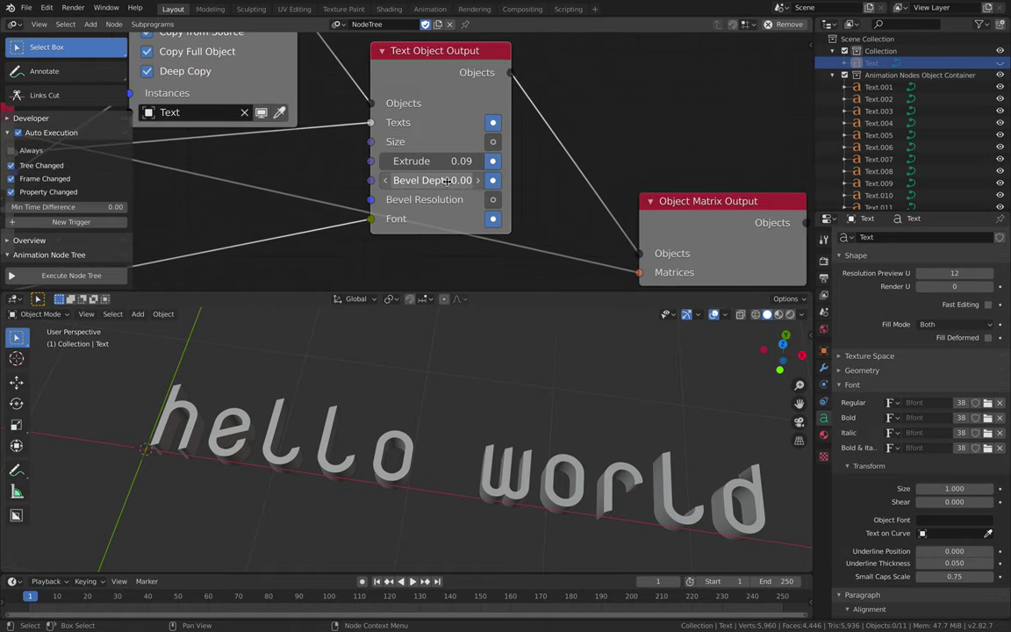
mouse_move(430, 180)
left_mouse_down()
mouse_move(492, 180)
mouse_move(430, 180)
mouse_move(438, 180)
left_mouse_up()
scroll(289, 448, "up", 5)
middle_click_drag(290, 448, 462, 410, "shift")
scroll(395, 424, "down", 7)
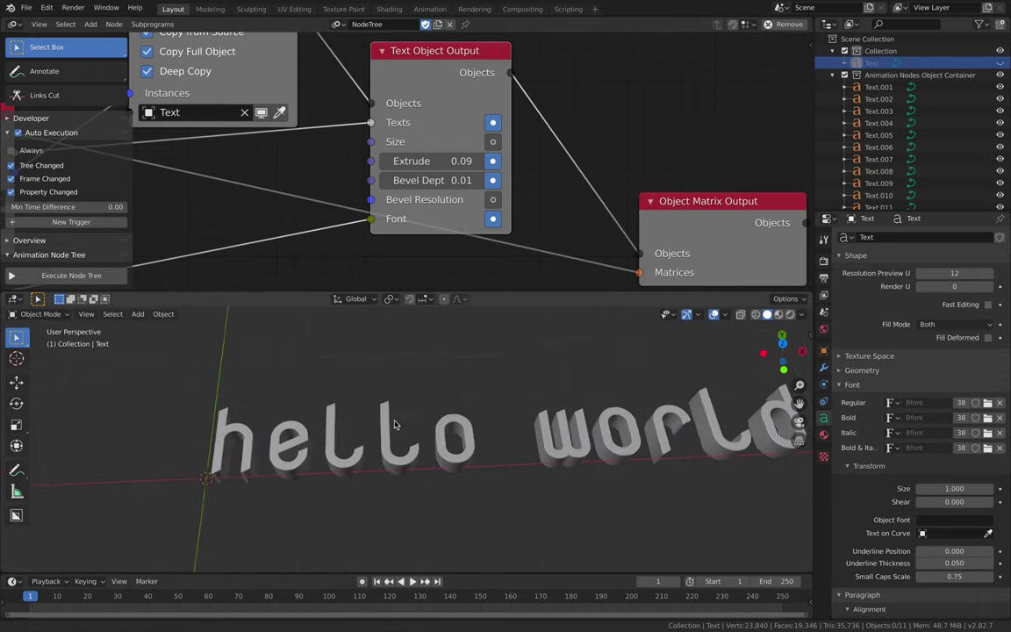
middle_click_drag(395, 424, 507, 350)
key("ctrl+s")
scroll(577, 201, "down", 4)
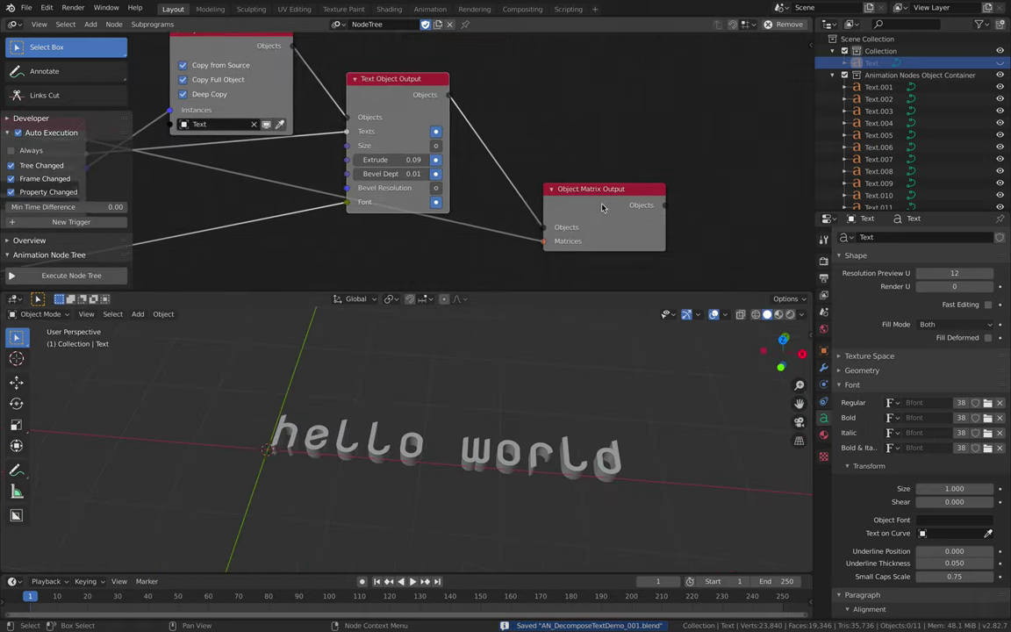
Move Text Object Output up and Object Matrix Output farther right to open a gap between them
left_click_drag(603, 207, 656, 225)
middle_click_drag(559, 332, 312, 436)
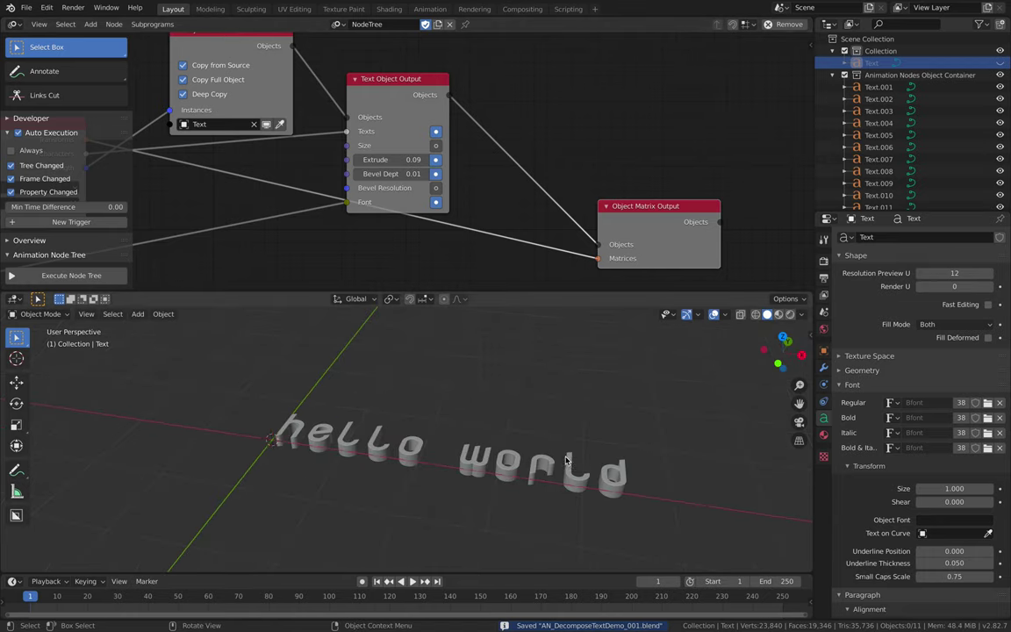
middle_click_drag(566, 460, 606, 413)
scroll(360, 131, "down", 2)
middle_click_drag(364, 130, 456, 95)
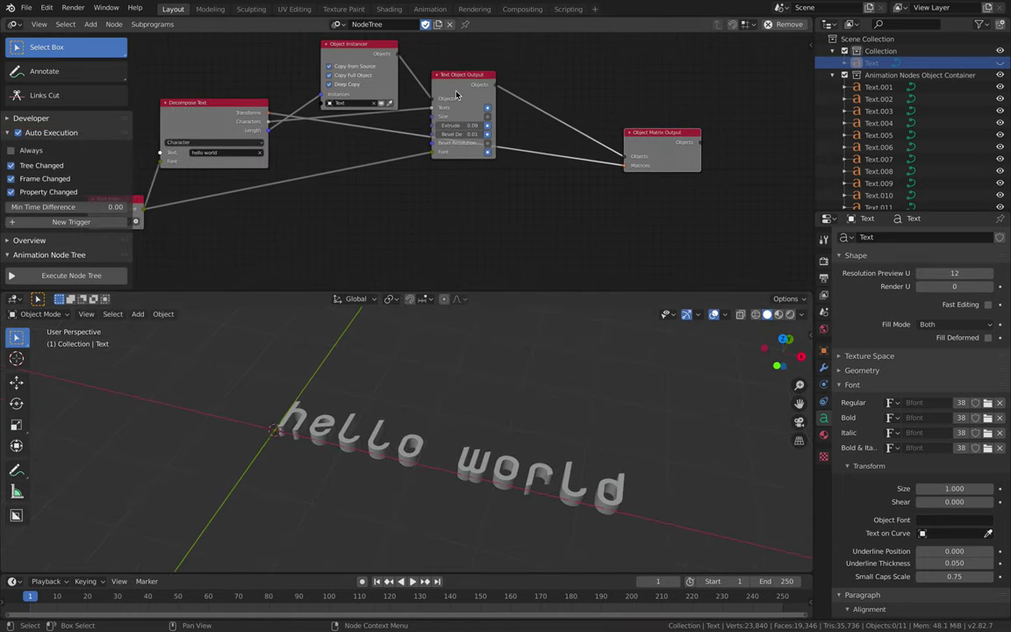
left_click_drag(455, 94, 477, 66)
left_click_drag(660, 140, 714, 138)
Insert a Matrix Math node set to Multiply into the link between Decompose Text's Transforms and Object Matrix Output
key("ctrl+a")
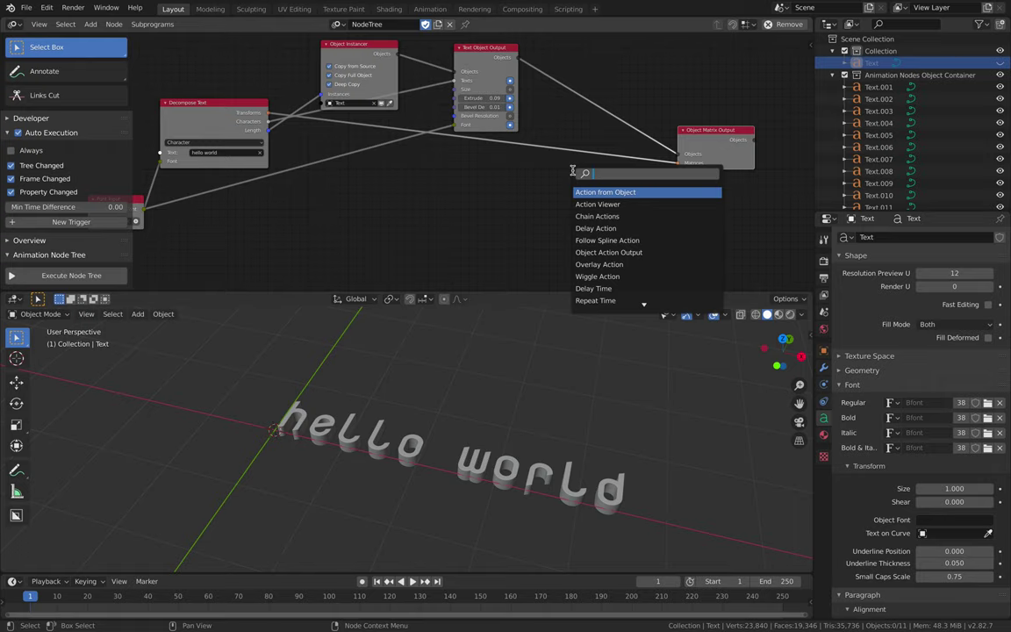
type("matrix")
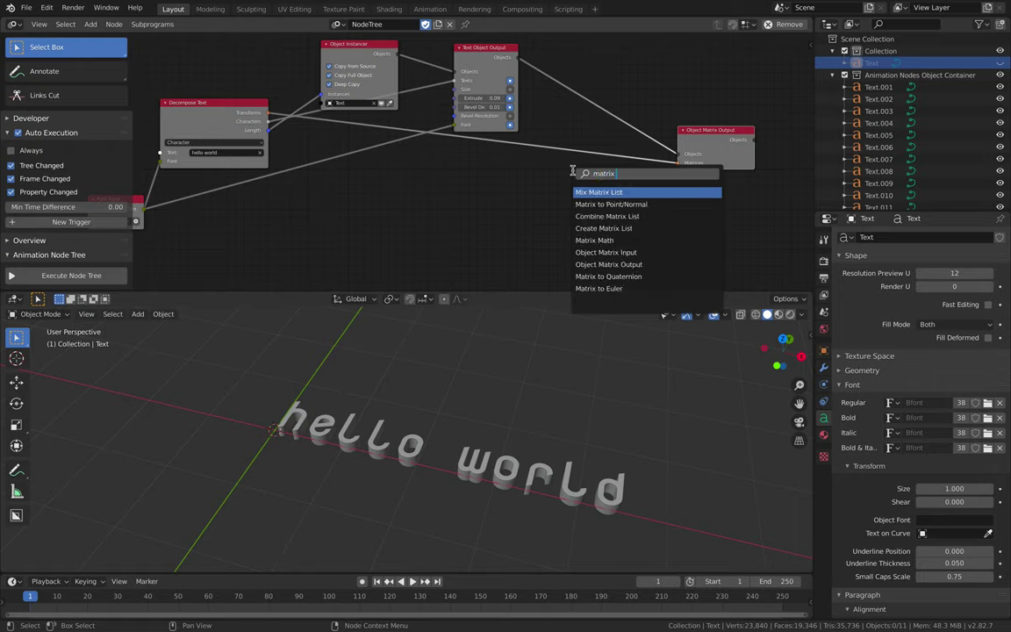
type(" math")
key("Return")
left_click(561, 147)
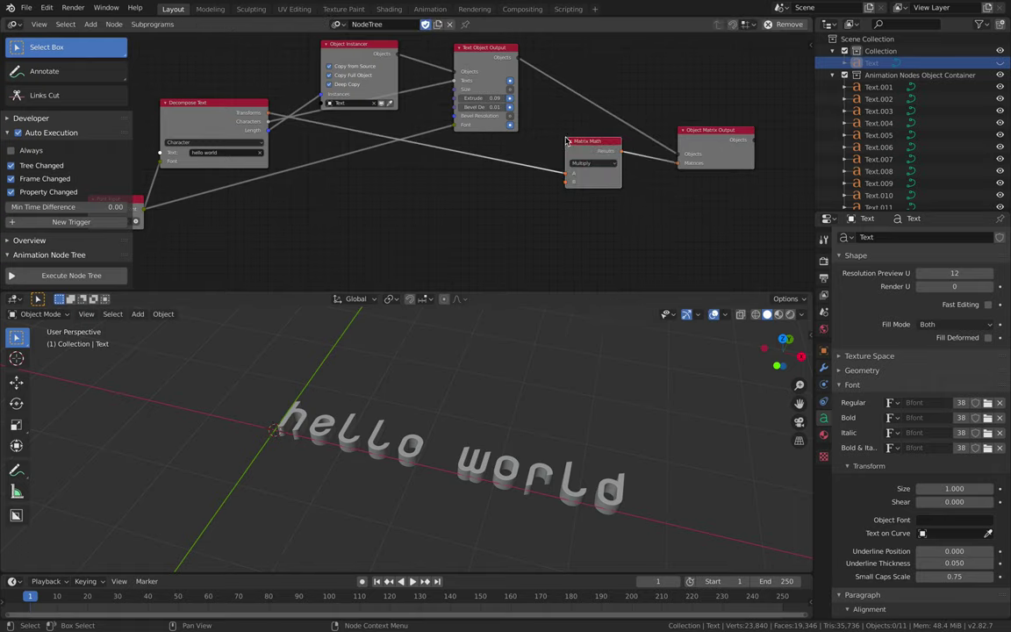
Add a Compose Matrix node below Matrix Math and connect its Matrix output to Matrix Math's B input
scroll(527, 176, "up", 1)
key("ctrl+a")
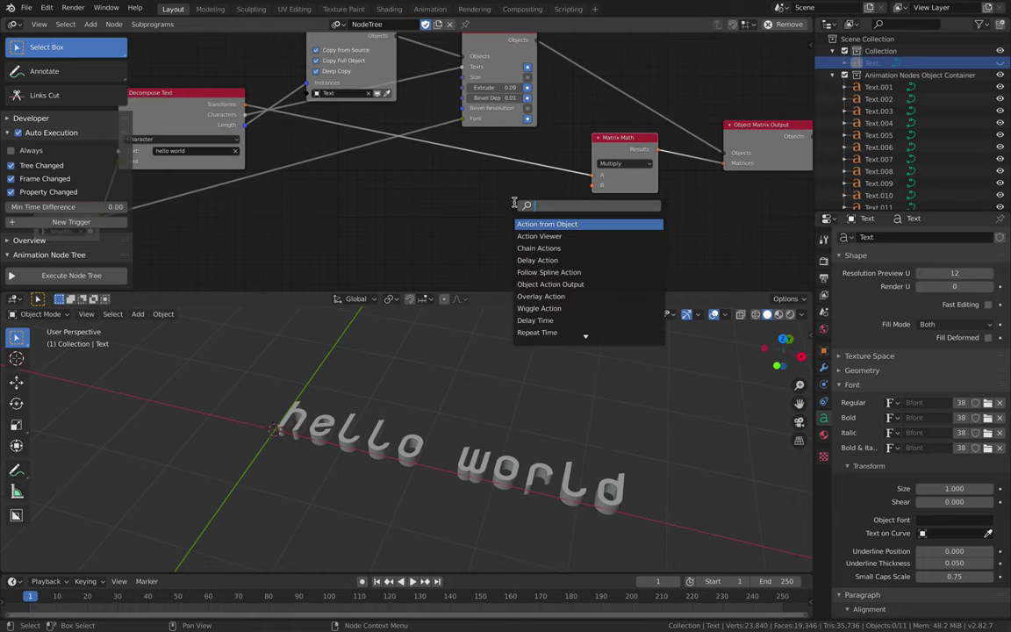
type("compose")
key("Return")
left_click(459, 186)
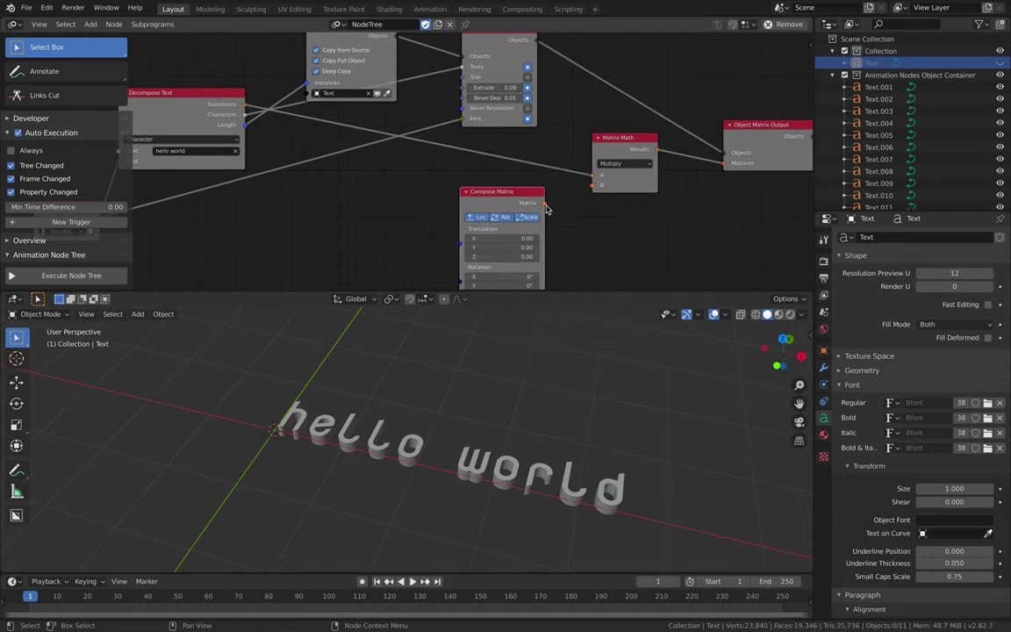
left_click_drag(585, 188, 592, 185)
Set the Compose Matrix rotation to X 90°, Y 0° and Z 0°
middle_click_drag(580, 224, 579, 164)
mouse_move(501, 235)
left_mouse_down()
mouse_move(527, 236)
mouse_move(509, 235)
left_mouse_up()
mouse_move(499, 225)
left_mouse_down()
mouse_move(518, 225)
mouse_move(513, 216)
left_mouse_up()
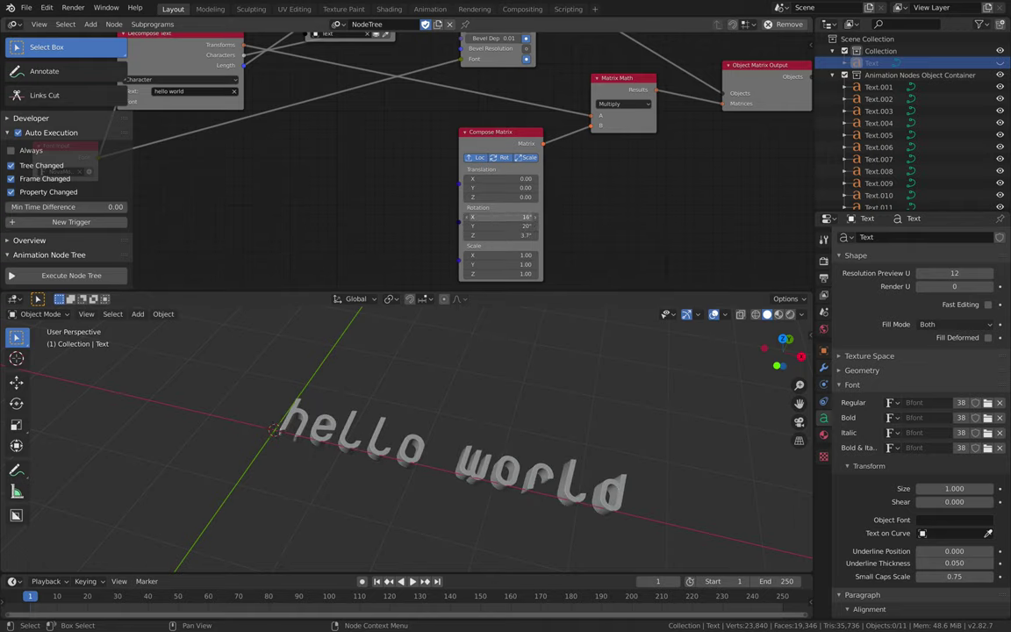
key("Return")
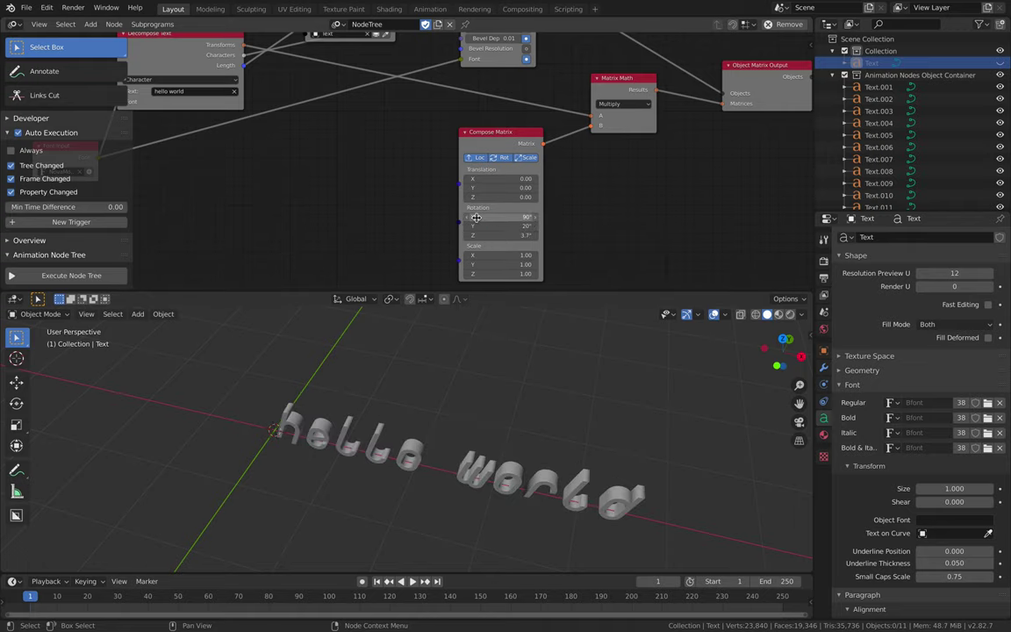
key("Return")
Move Object Matrix Output farther right of Matrix Math and save the file
middle_click_drag(526, 443, 517, 419)
middle_click_drag(663, 120, 523, 168)
left_click_drag(625, 120, 710, 87)
scroll(710, 86, "down", 2)
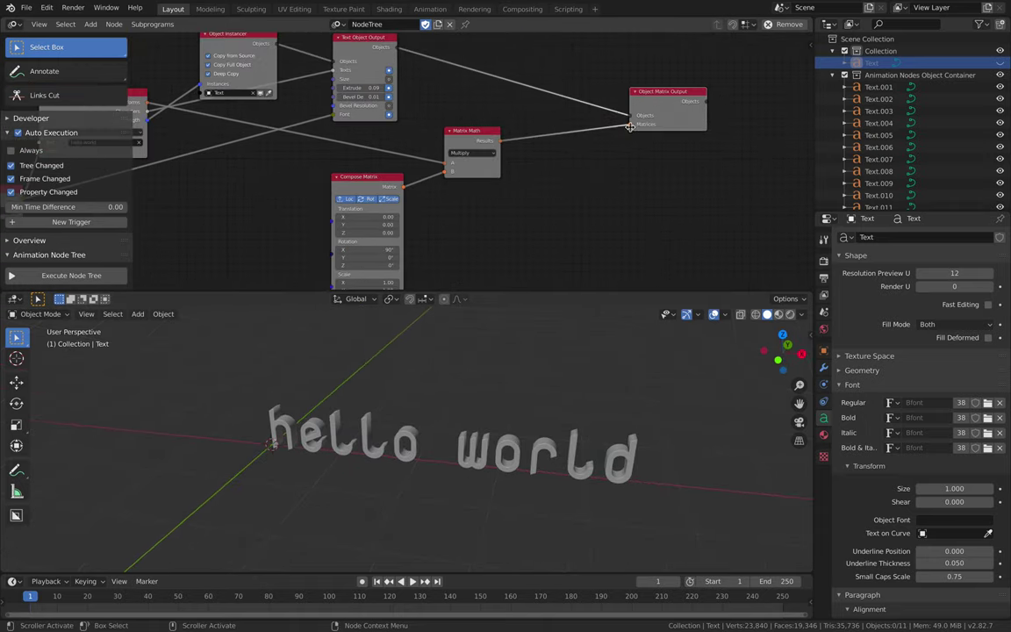
key("ctrl+s")
Collapse the tool region of the node editor to free space for the node tree
middle_click_drag(569, 131, 677, 135)
mouse_move(474, 420)
middle_mouse_down()
mouse_move(478, 399)
mouse_move(519, 413)
mouse_move(456, 420)
middle_mouse_up()
scroll(413, 187, "down", 2)
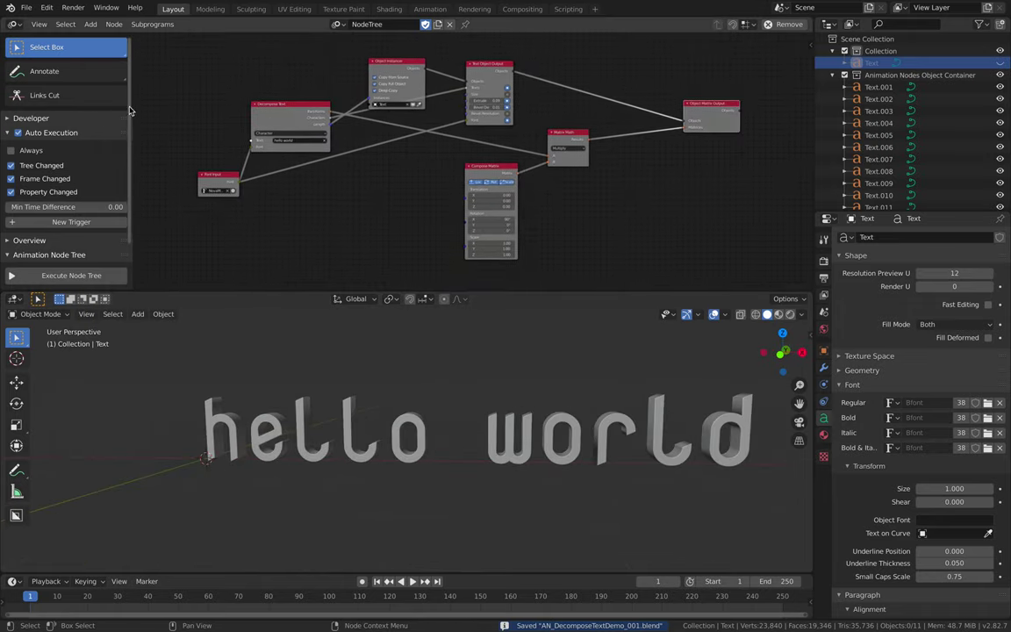
left_click_drag(131, 105, 9, 106)
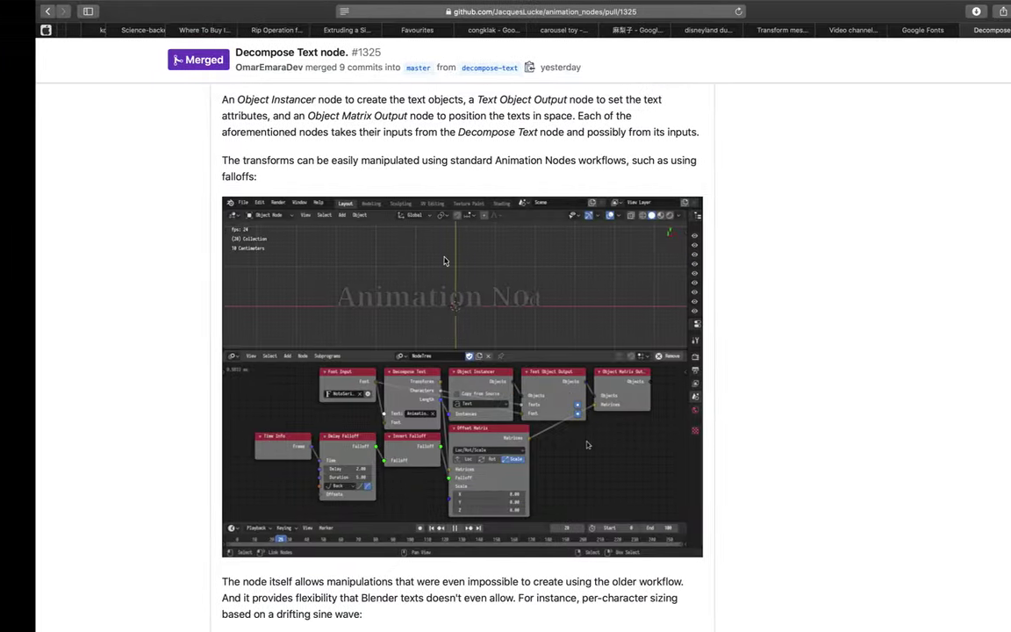
Switch to the Decompose Text pull request page on GitHub and examine its falloff example node setup
scroll(470, 333, "down", 3)
scroll(468, 334, "up", 2)
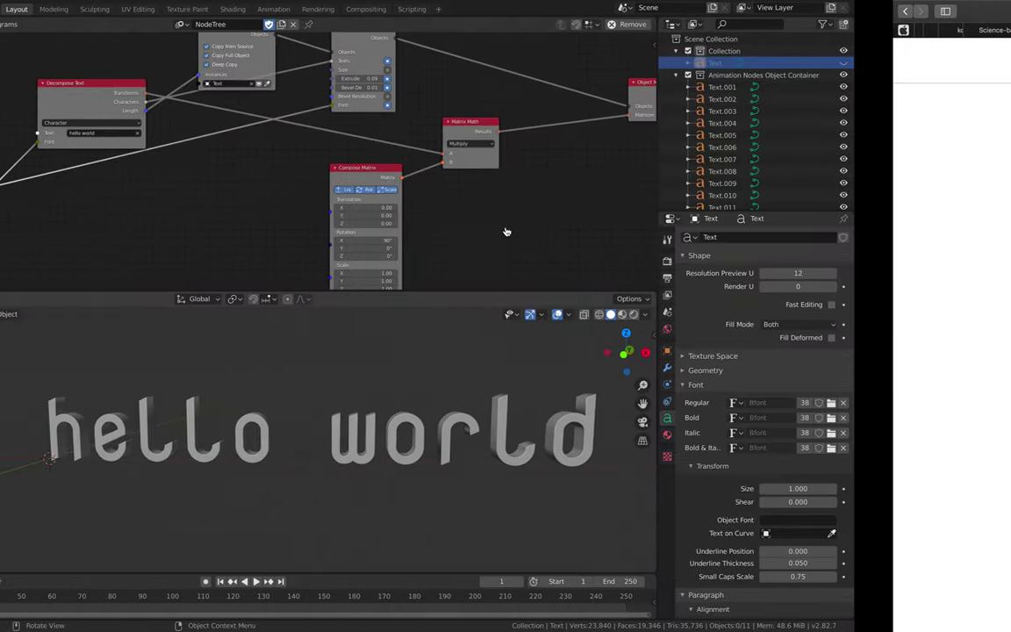
Back in Blender, insert an Offset Matrices node between Matrix Math and Object Matrix Output, and move Object Matrix Output up
middle_click_drag(655, 214, 551, 217)
key("ctrl+a")
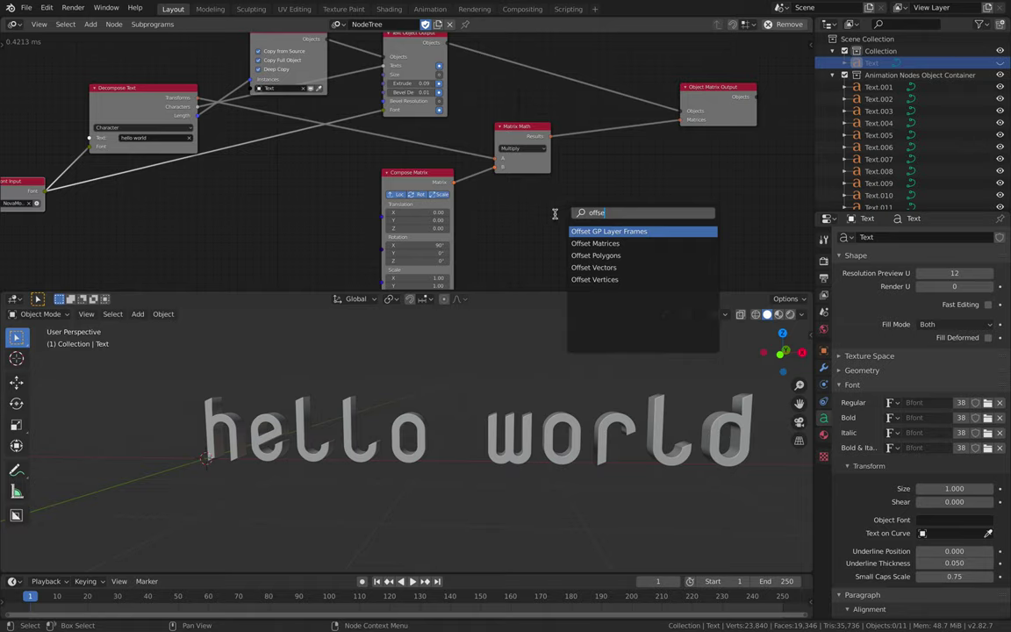
key("Down")
key("Return")
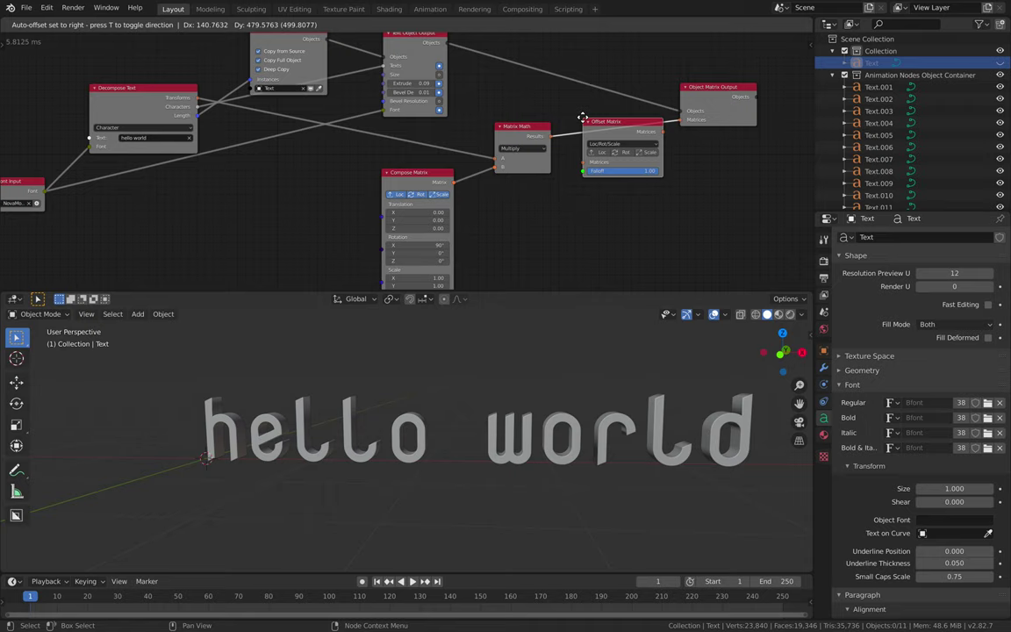
left_click(583, 117)
left_click_drag(728, 98, 727, 63)
Enable Scale on the Offset Matrix node and set its X, Y and Z scale to 0
scroll(649, 145, "up", 2)
middle_click_drag(658, 112, 594, 119)
left_click(630, 141)
middle_click_drag(676, 188, 681, 156)
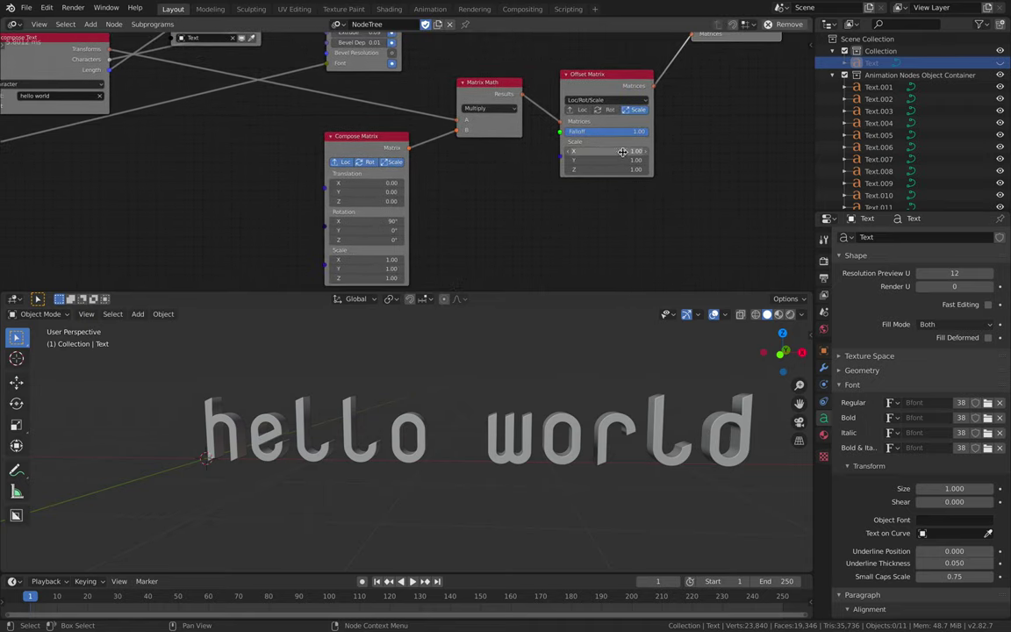
left_click_drag(621, 151, 658, 169)
type("0")
key("Return")
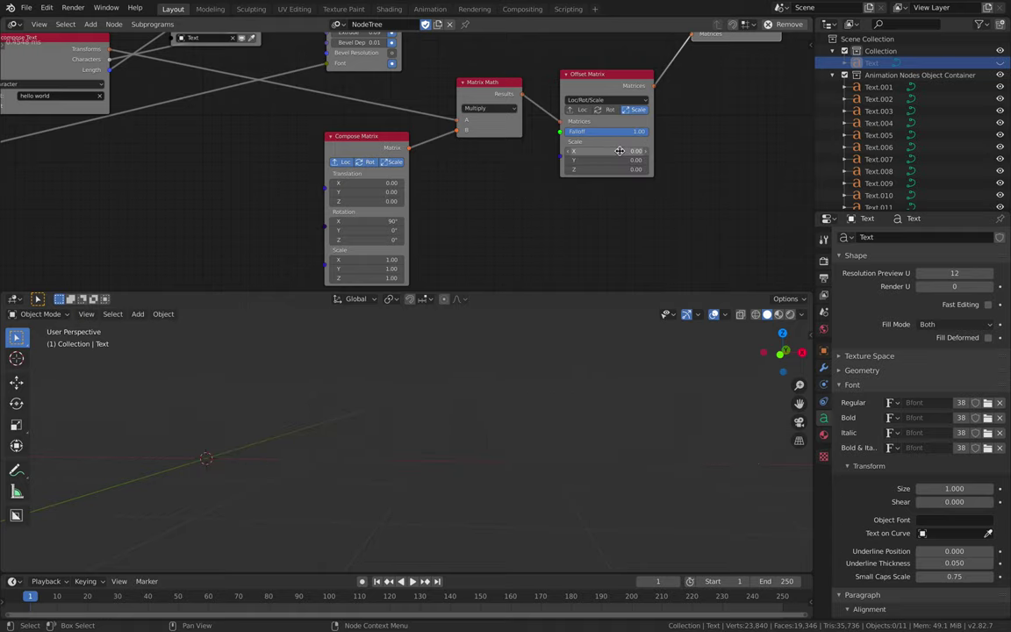
Shift Object Matrix Output and Offset Matrix slightly right to space out the nodes
left_click_drag(623, 88, 649, 86)
middle_click_drag(650, 86, 592, 149)
scroll(621, 134, "up", 2)
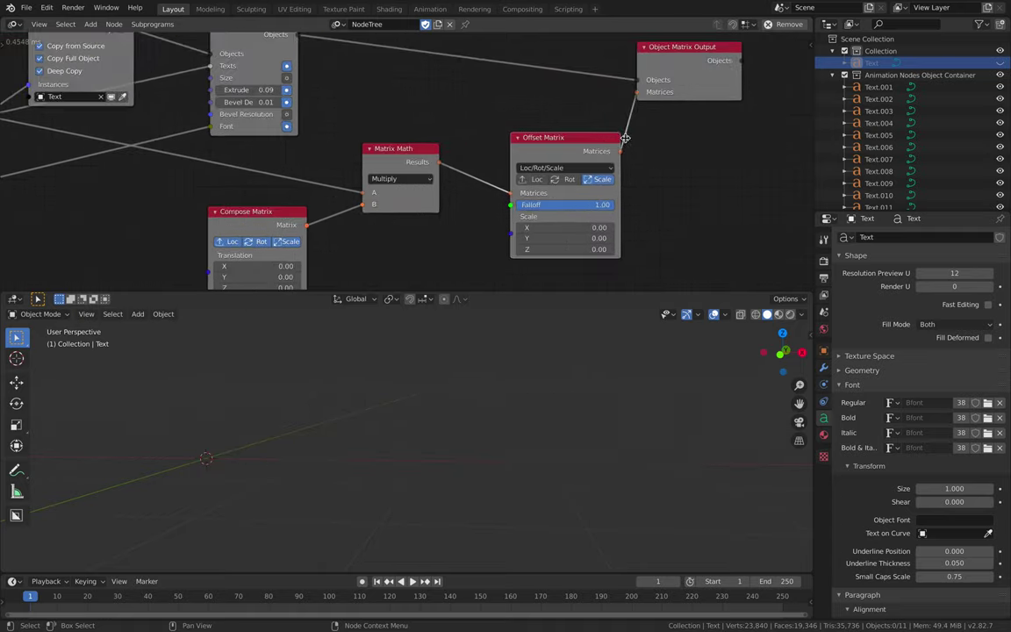
left_click_drag(690, 91, 720, 82)
middle_click_drag(581, 171, 598, 139)
left_click_drag(590, 118, 610, 118)
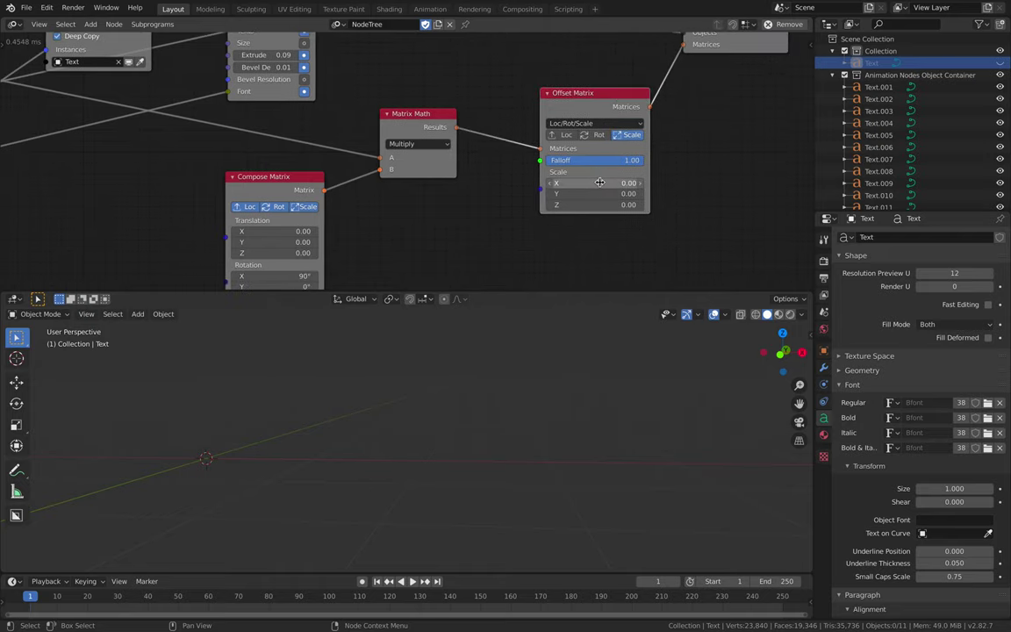
Add a Delay Falloff node in the empty area below Matrix Math and Offset Matrix
scroll(596, 198, "down", 1)
middle_click_drag(449, 251, 509, 175)
key("shift+a")
left_click(503, 173)
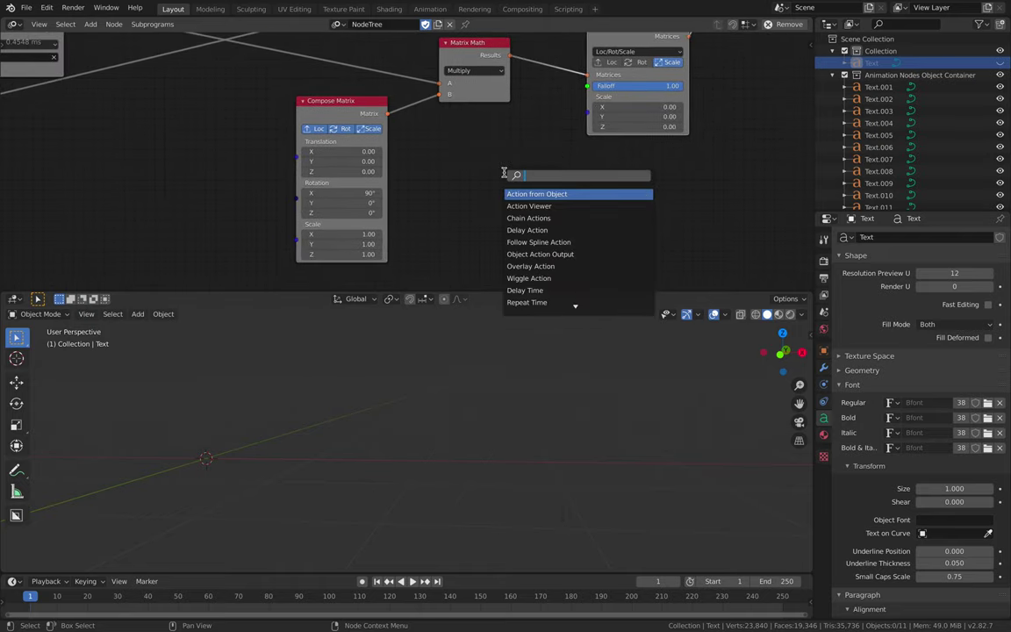
type("del")
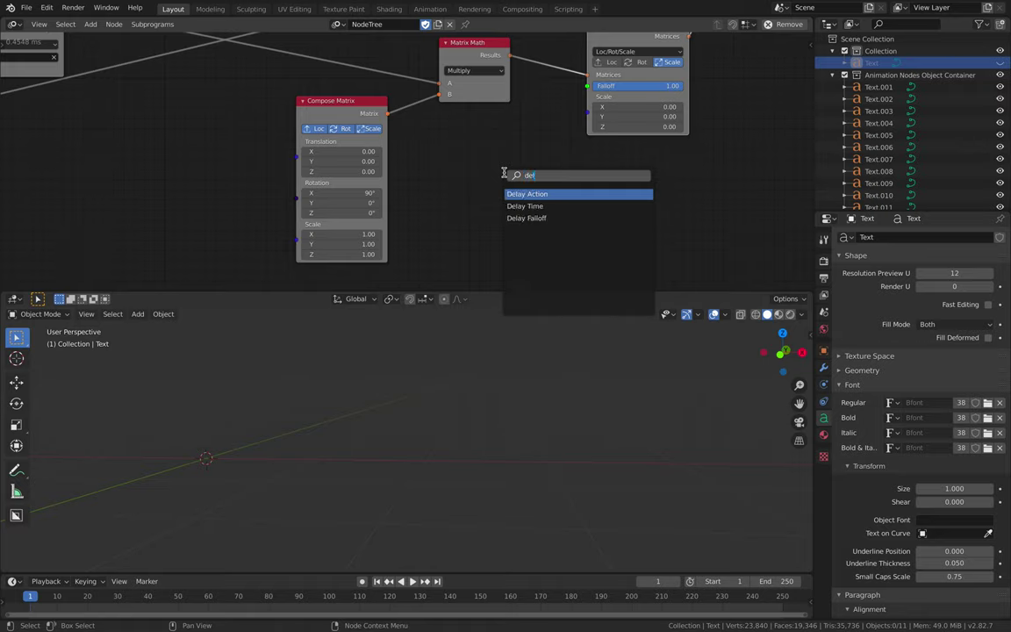
key("Down")
key("Down")
key("Return")
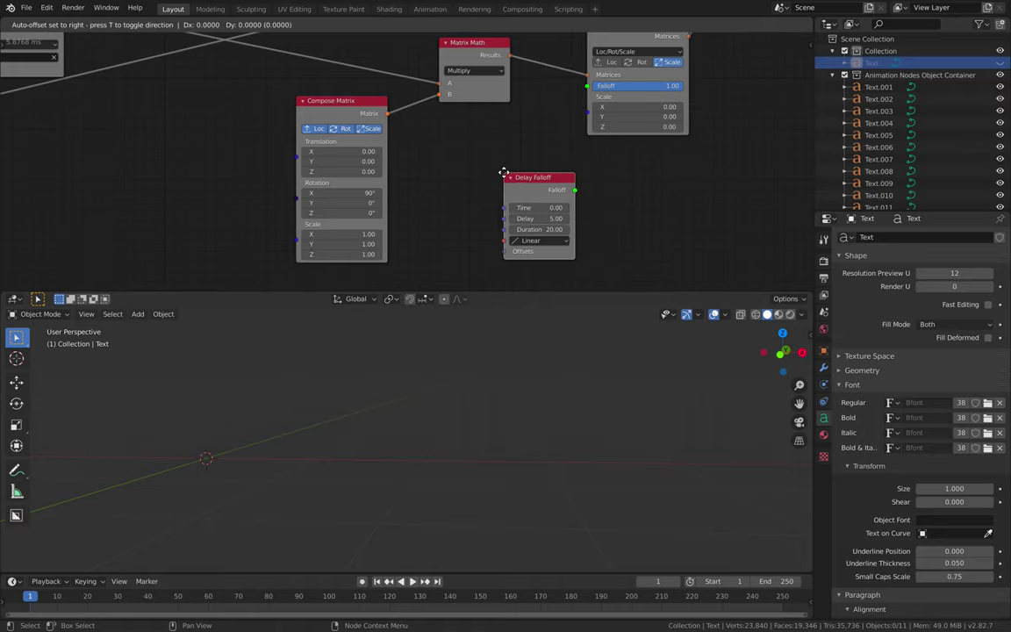
Toggle Compose Matrix's Rot option off and on again, and move the node left to make room
left_click(333, 129)
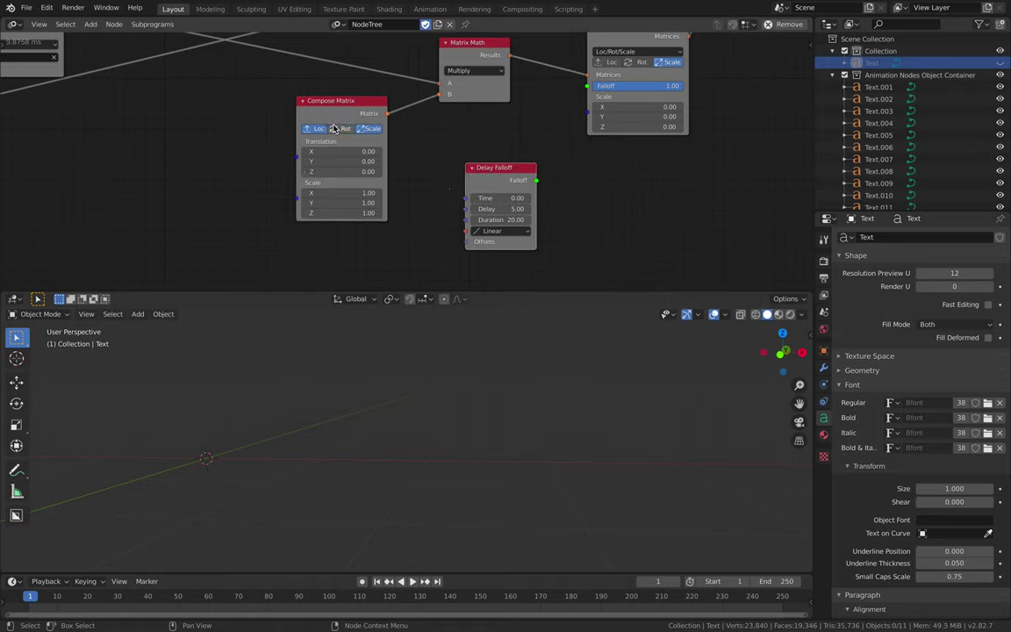
left_click(345, 128)
left_click_drag(345, 128, 224, 125)
Add a Time Info node and feed its Frame output into Delay Falloff's Time input
key("ctrl+a")
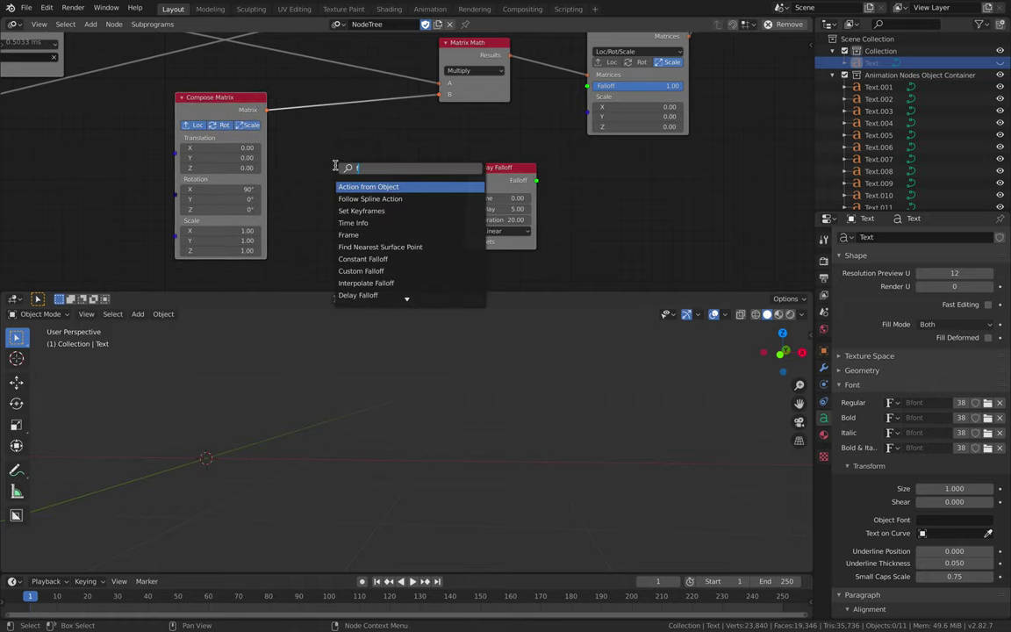
type("fra")
key("Down")
key("Return")
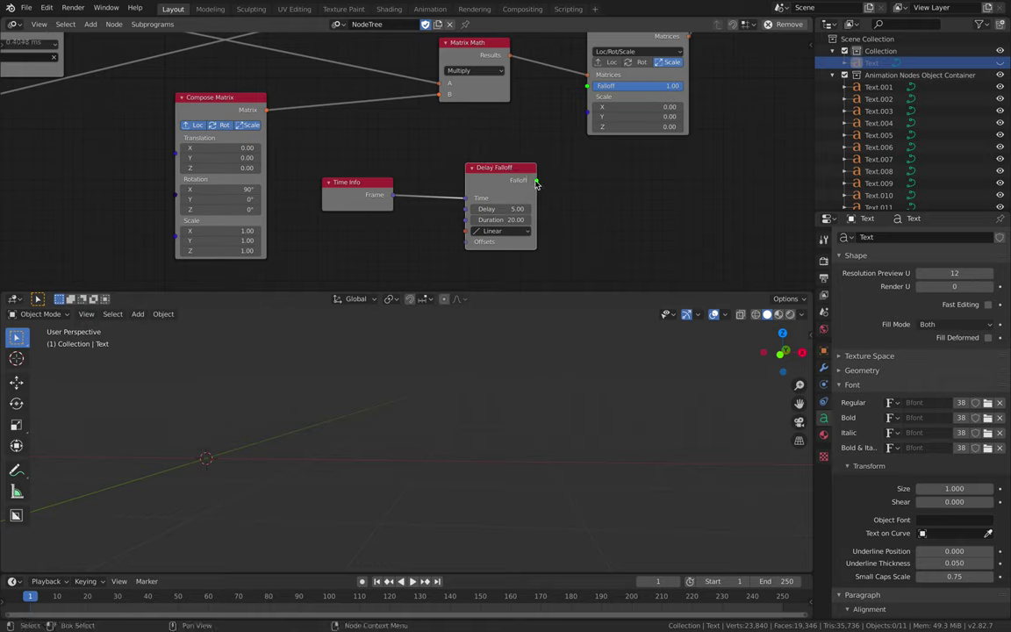
Connect Delay Falloff to the Falloff input of Offset Matrix and scrub the timeline to frame 0
left_click_drag(582, 87, 585, 86)
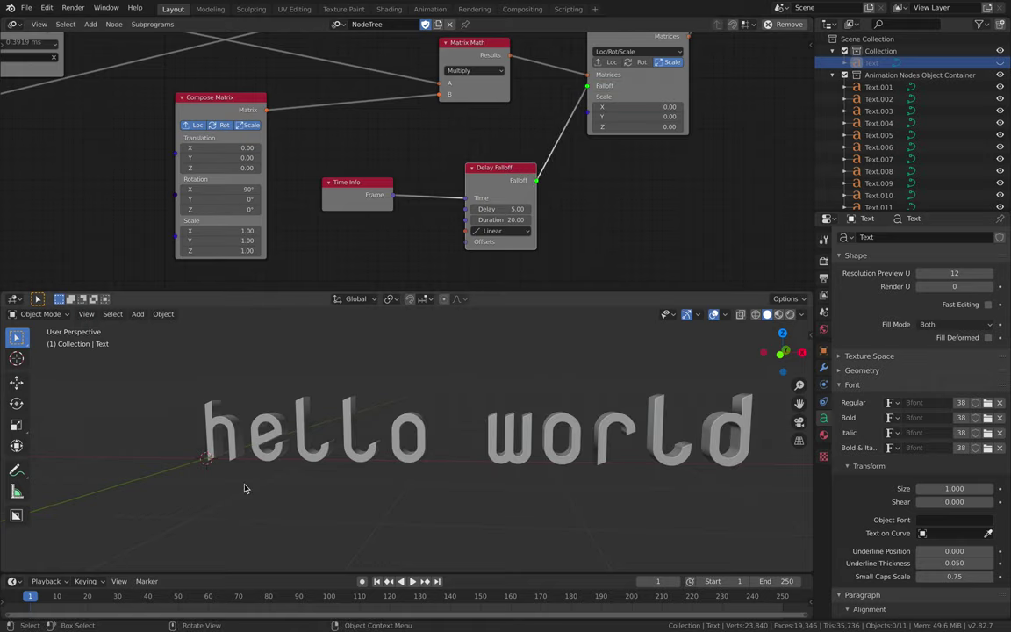
left_click_drag(70, 597, 24, 576)
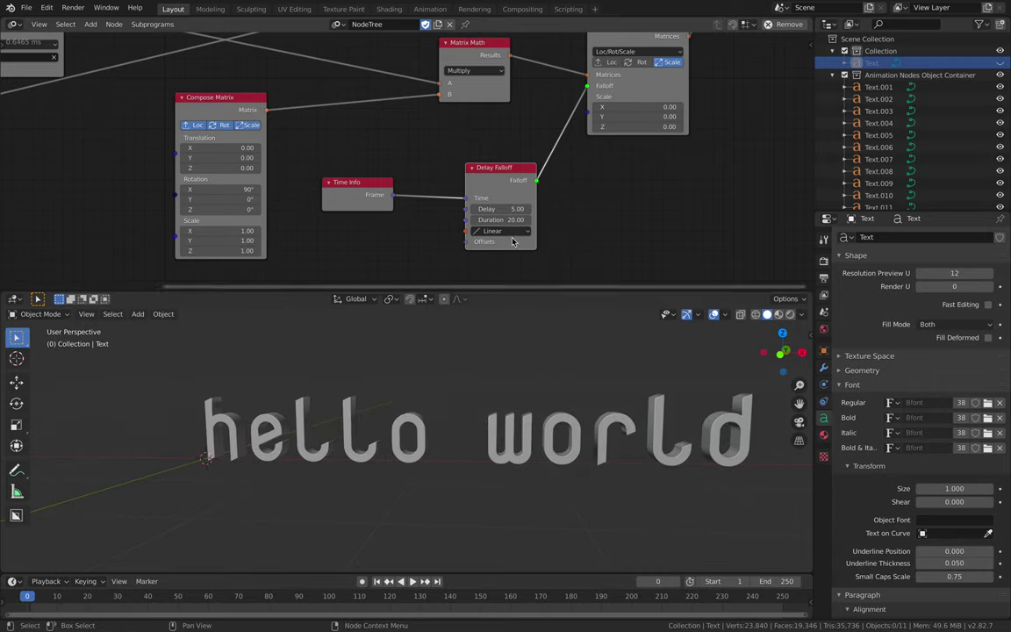
Move Delay Falloff left and insert an Invert Falloff node between it and Offset Matrix
left_click_drag(495, 172, 467, 165)
key("shift+a")
left_click(544, 179)
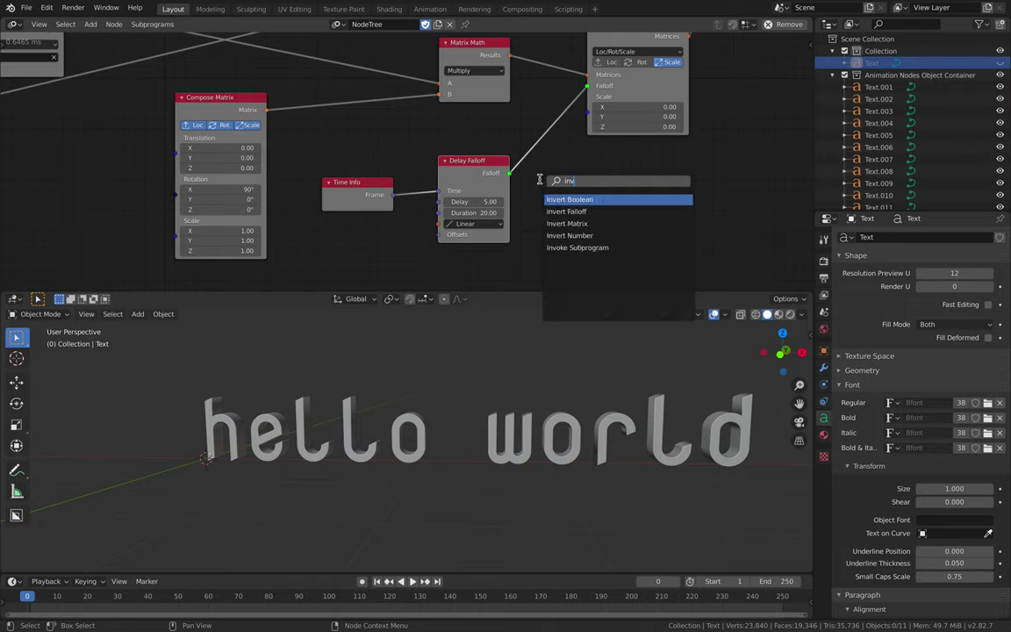
type("inv")
key("Down")
key("Return")
left_click(585, 156)
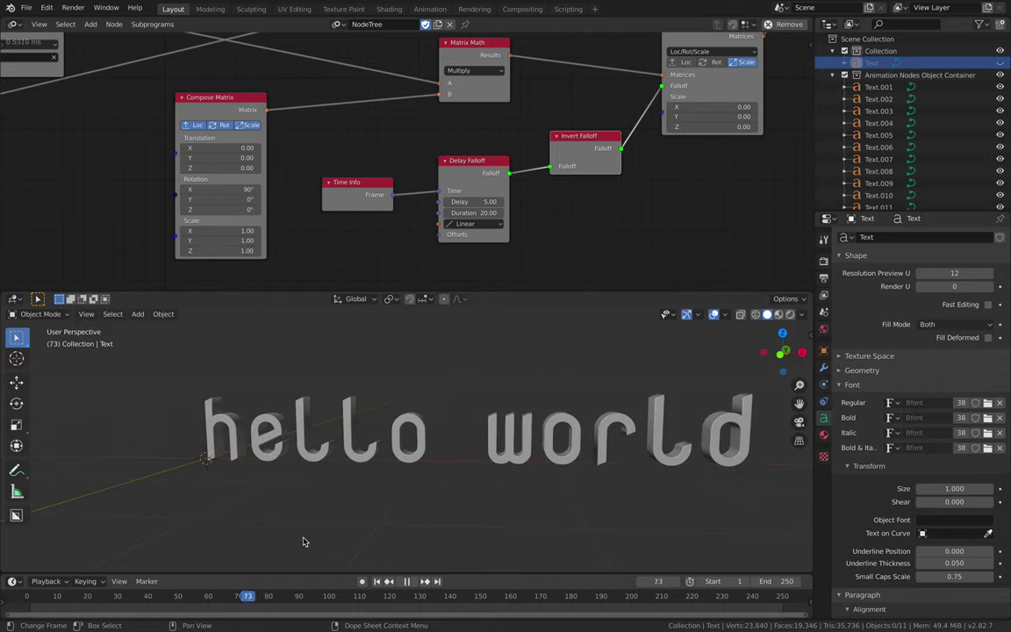
Preview the letter scaling animation by playing and scrubbing the timeline, and save the file
key("space")
key("ctrl+s")
middle_click_drag(388, 402, 466, 419)
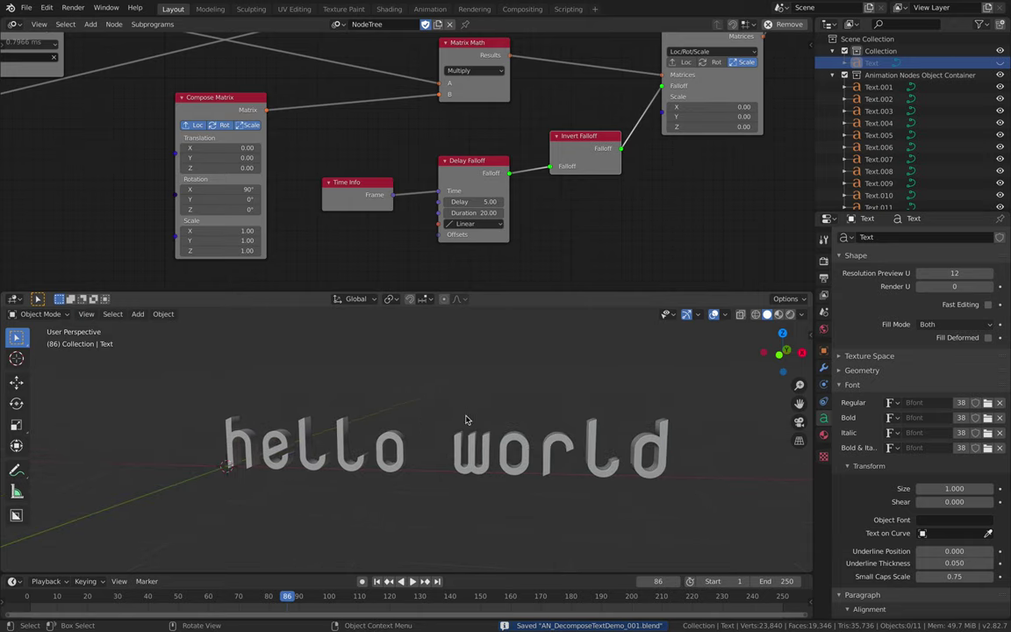
left_click_drag(241, 597, 72, 597)
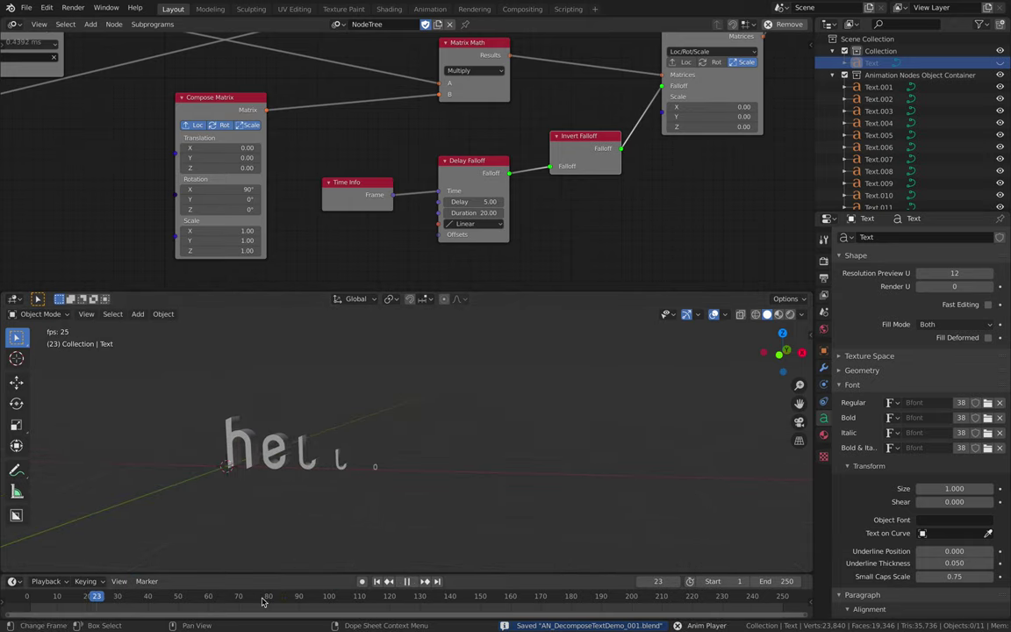
left_click_drag(299, 600, 311, 600)
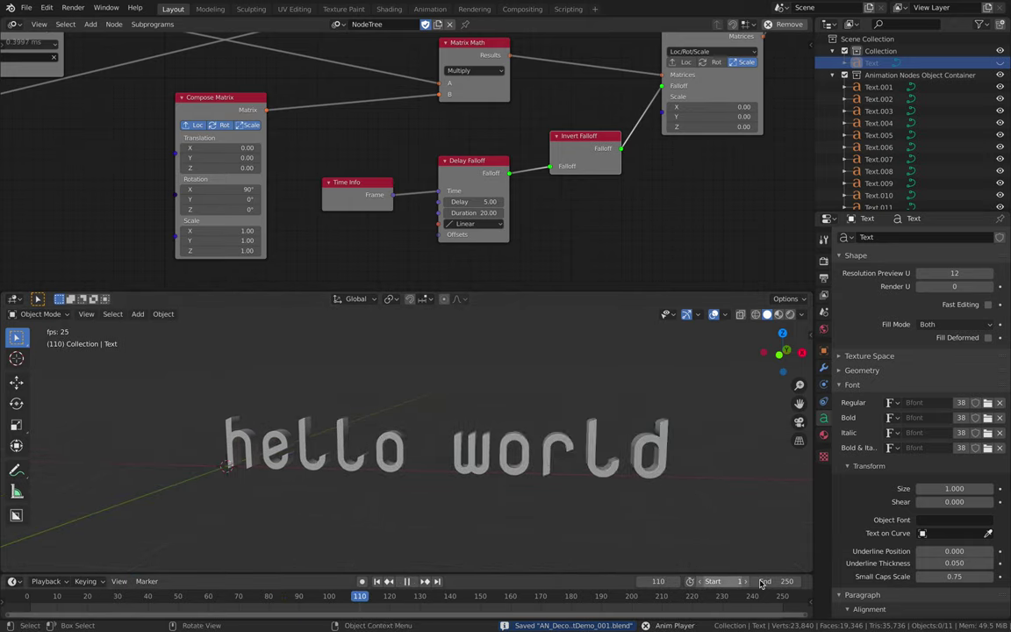
Set the animation's end frame to 100 and preview the shortened playback
type("0")
key("Return")
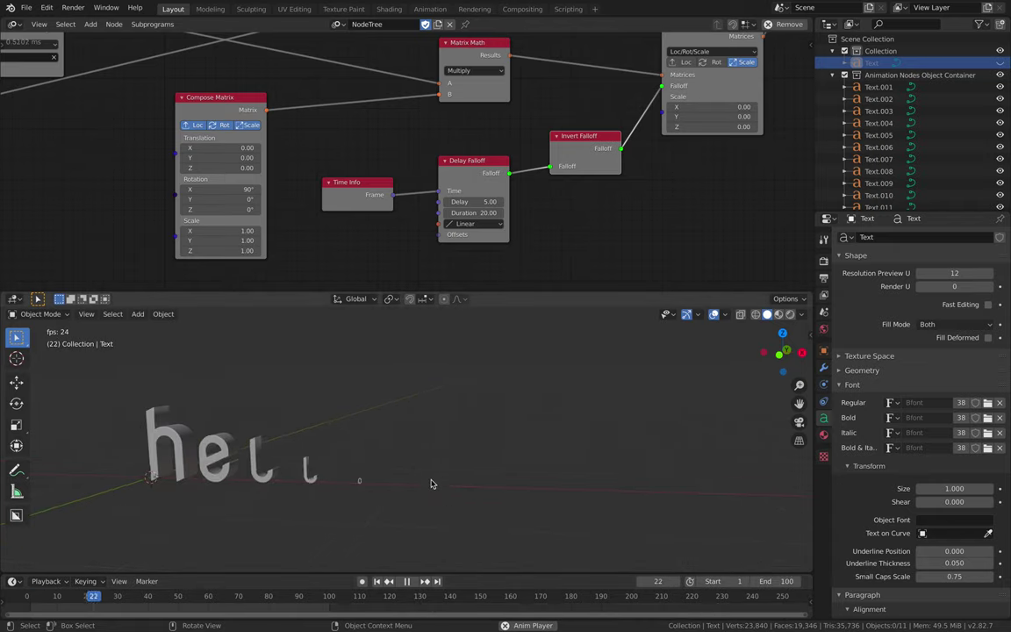
middle_click_drag(442, 463, 459, 457, "shift")
key("space")
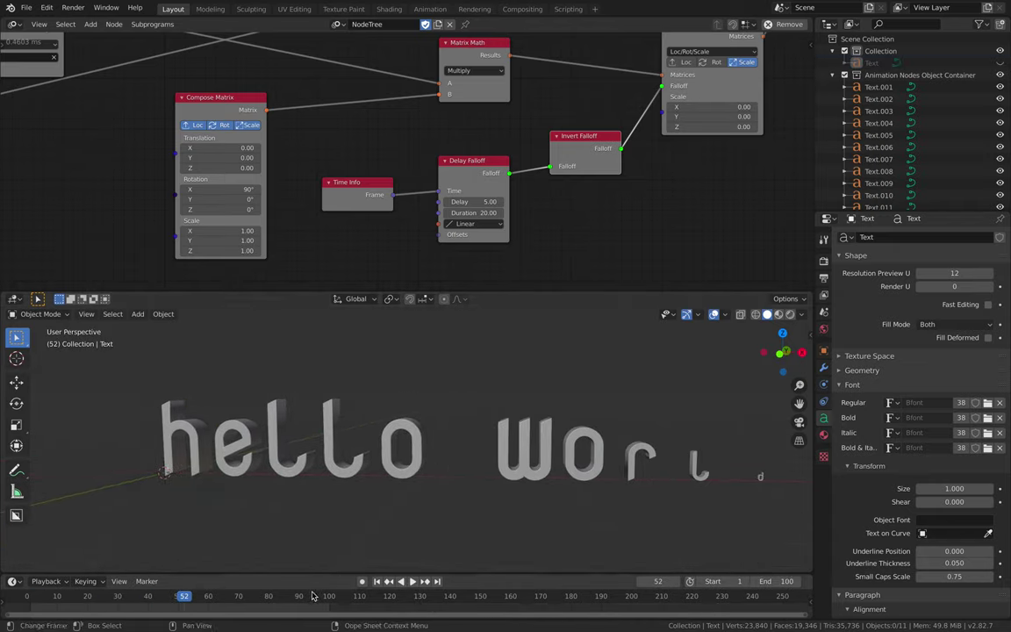
Fit the timeline view around the frame range and make the timeline area taller
left_click_drag(175, 598, 54, 604)
middle_click_drag(339, 597, 382, 596)
key("Home")
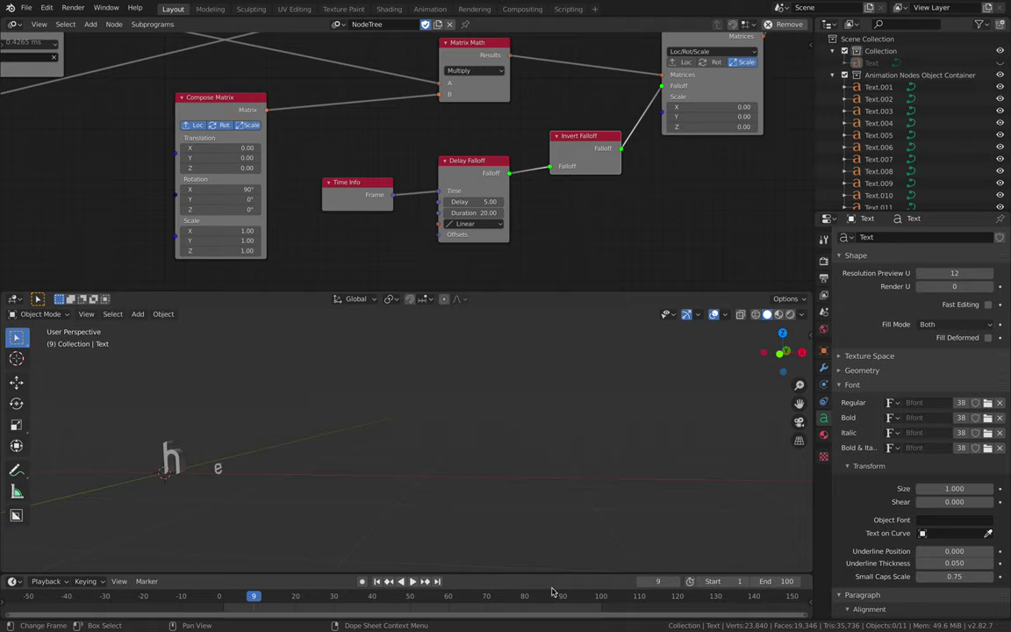
left_click_drag(549, 573, 410, 564)
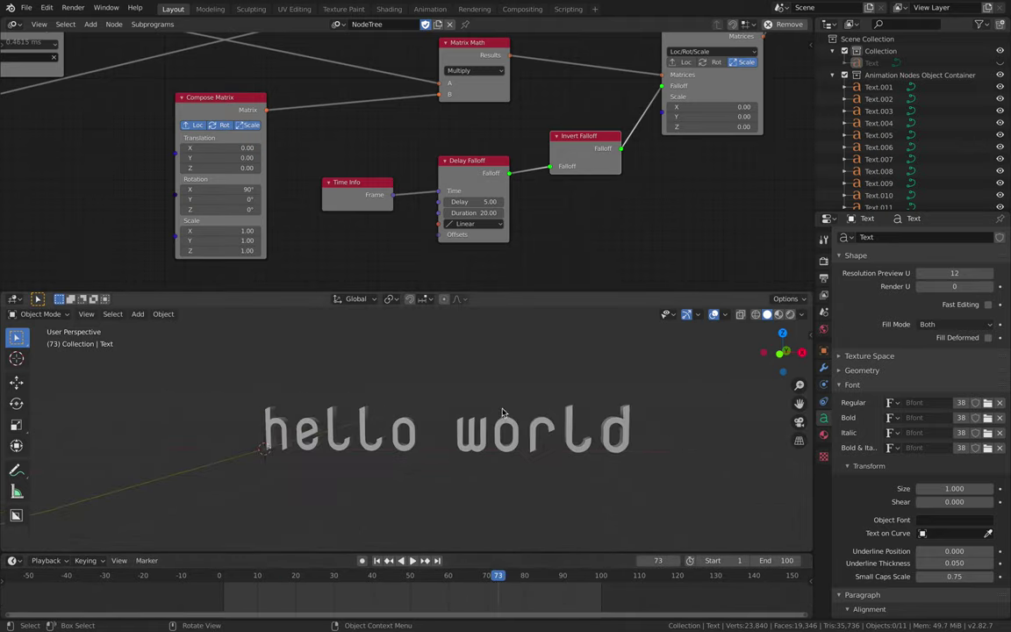
Play and scrub the animation to frame 86, and examine the text from another angle
key("space")
left_click_drag(363, 575, 548, 569)
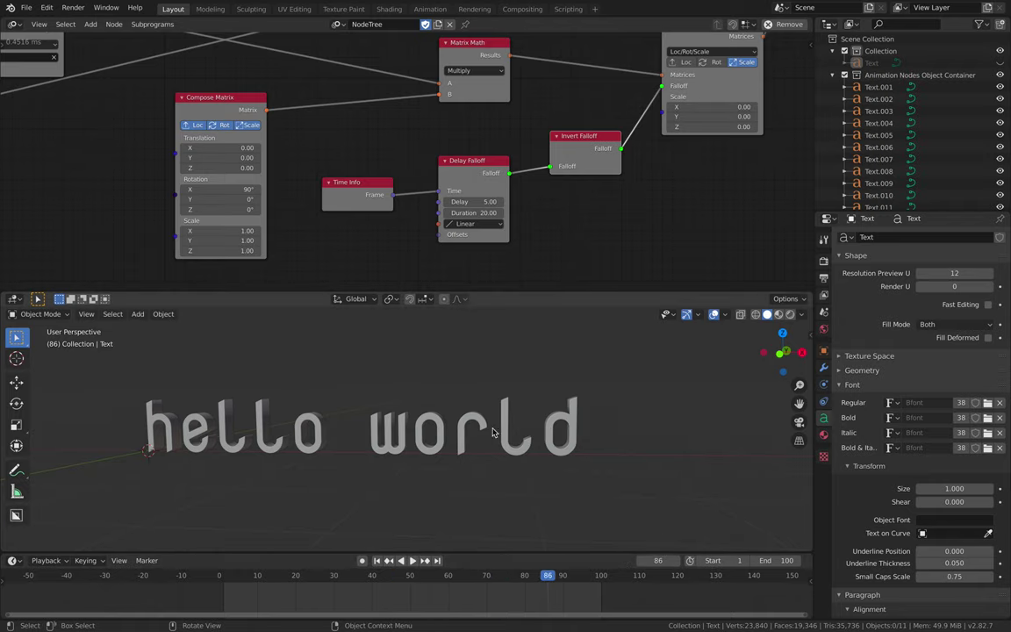
middle_click_drag(494, 431, 561, 395)
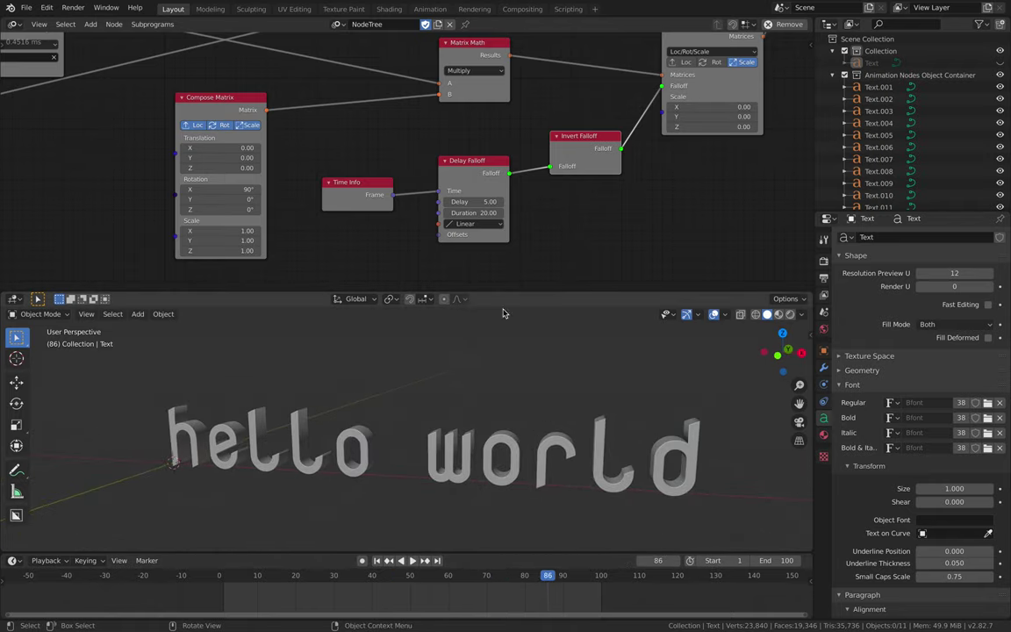
Set the Delay Falloff interpolation to Back and play the animation from near its start
left_click(493, 224)
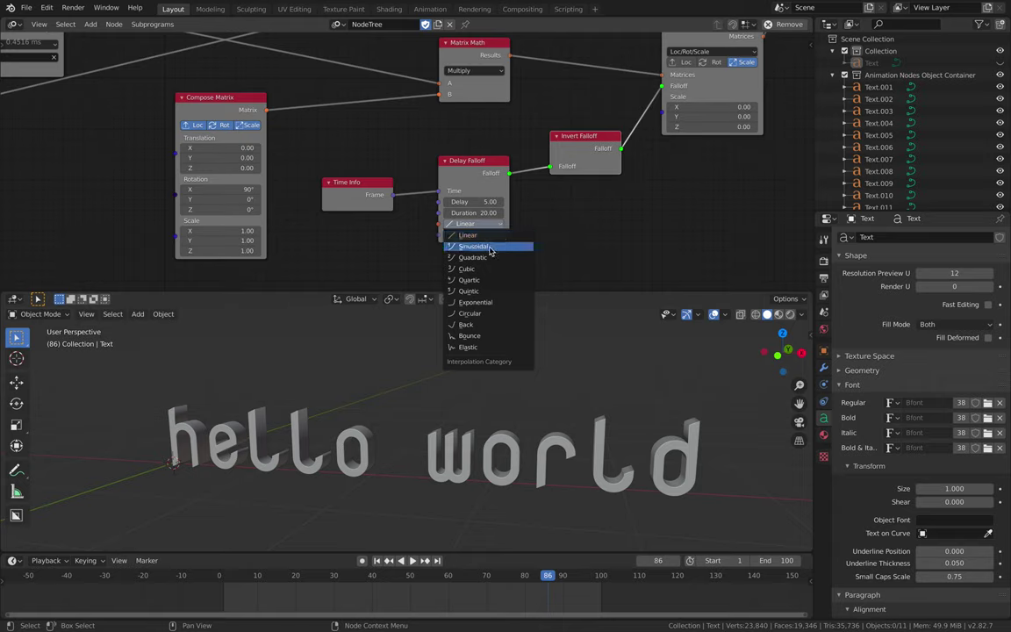
left_click(481, 326)
left_click(232, 576)
key("space")
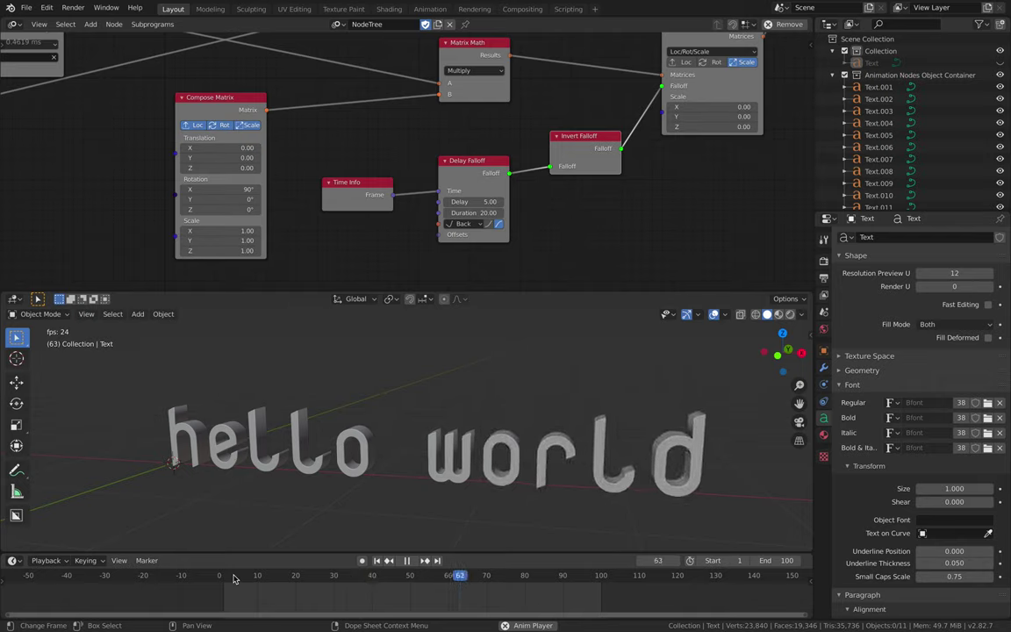
Try the Elastic and Bounce interpolations on the Delay Falloff, replaying the animation from near its start for each
left_click(465, 224)
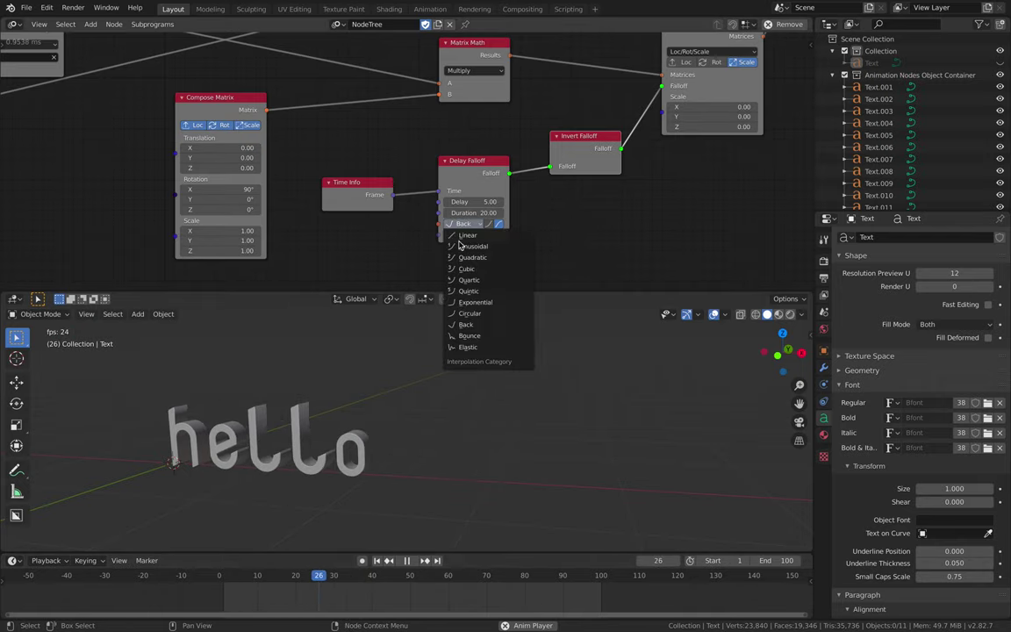
left_click(459, 348)
left_click(245, 578)
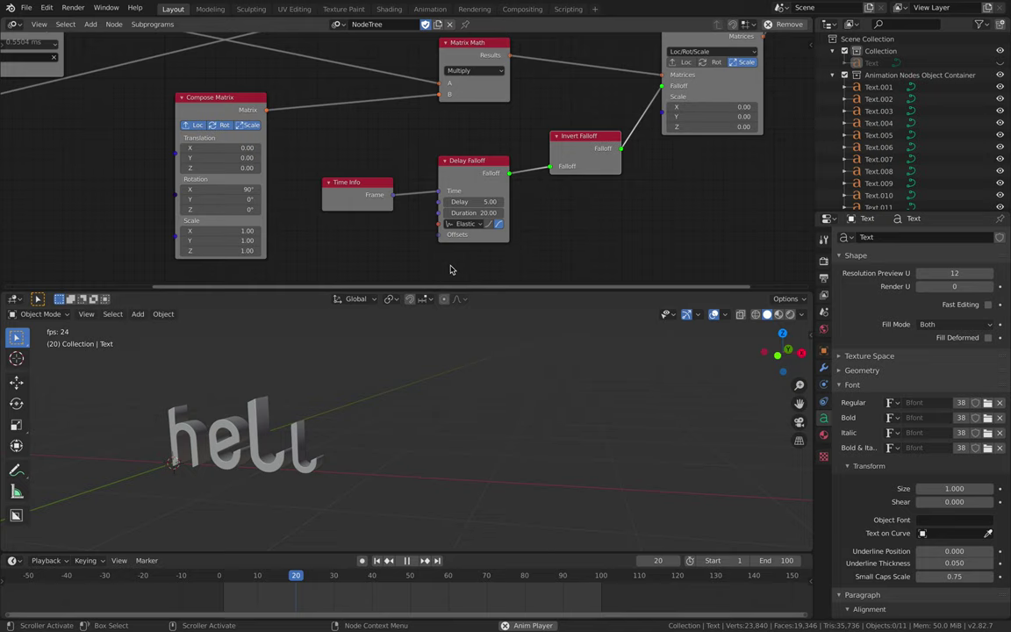
left_click(465, 224)
left_click(463, 335)
left_click(234, 577)
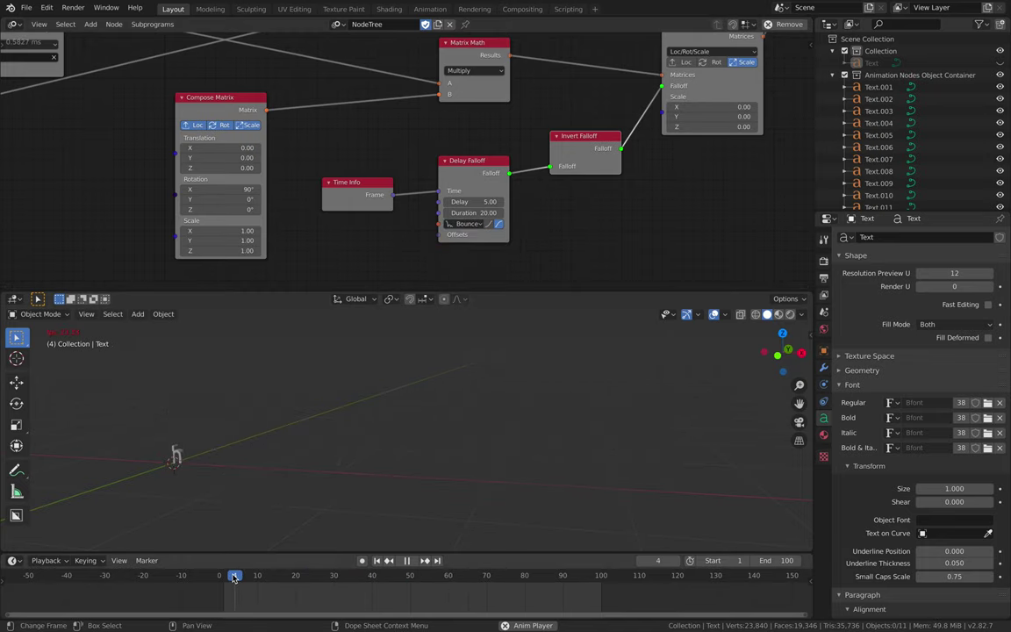
Set the Delay Falloff interpolation to Back, replay the animation from near its start, and save the file
left_click(466, 224)
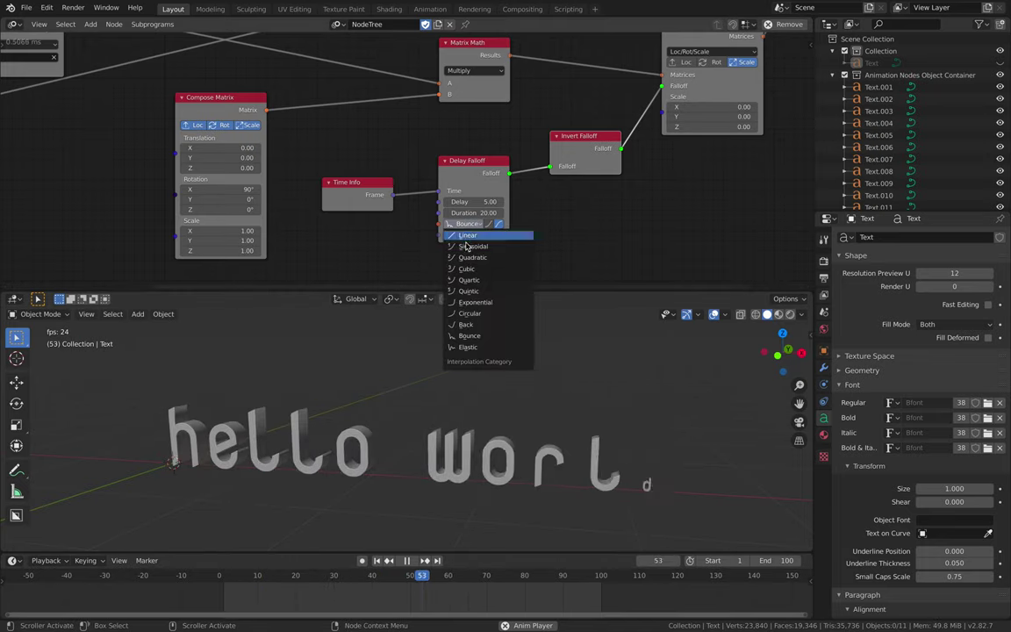
left_click(466, 325)
left_click(234, 576)
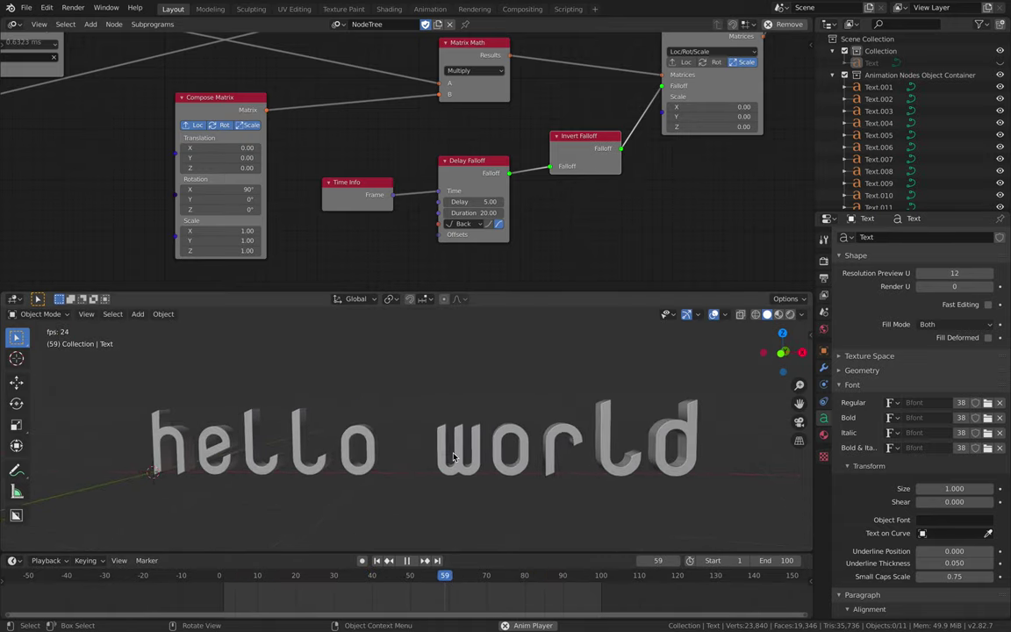
middle_click_drag(454, 457, 476, 465)
key("ctrl+s")
Bake the node tree's text animation to keyframes
scroll(395, 237, "down", 4)
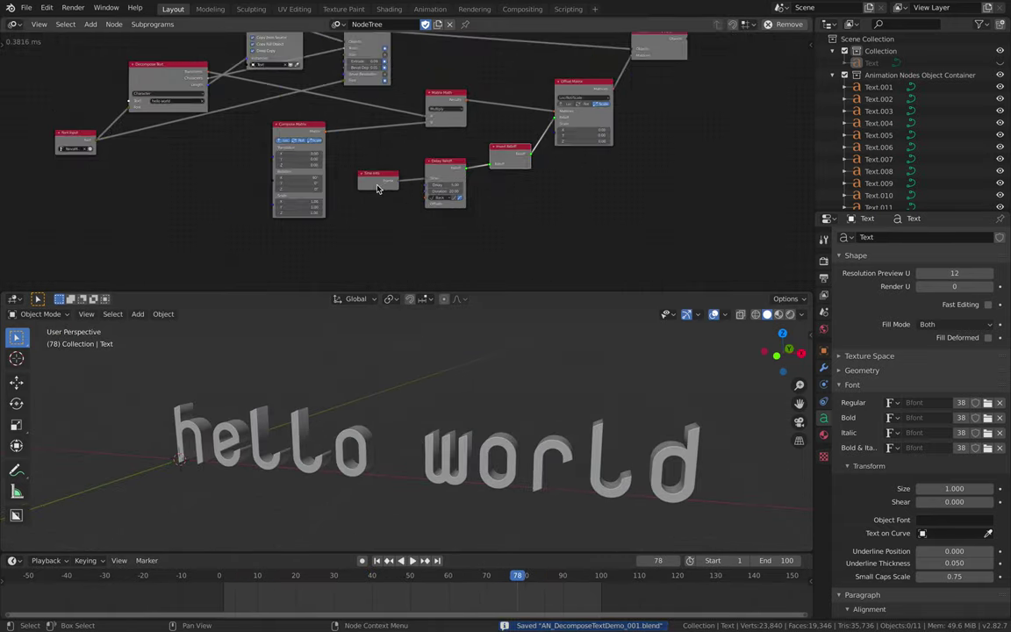
left_click(27, 7)
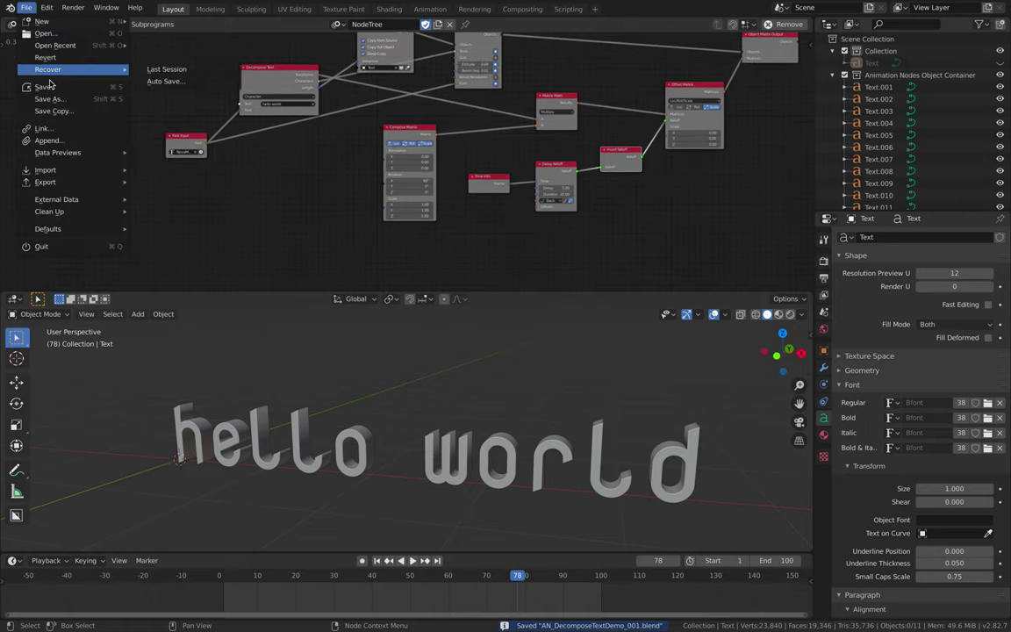
left_click(27, 7)
left_click(9, 44)
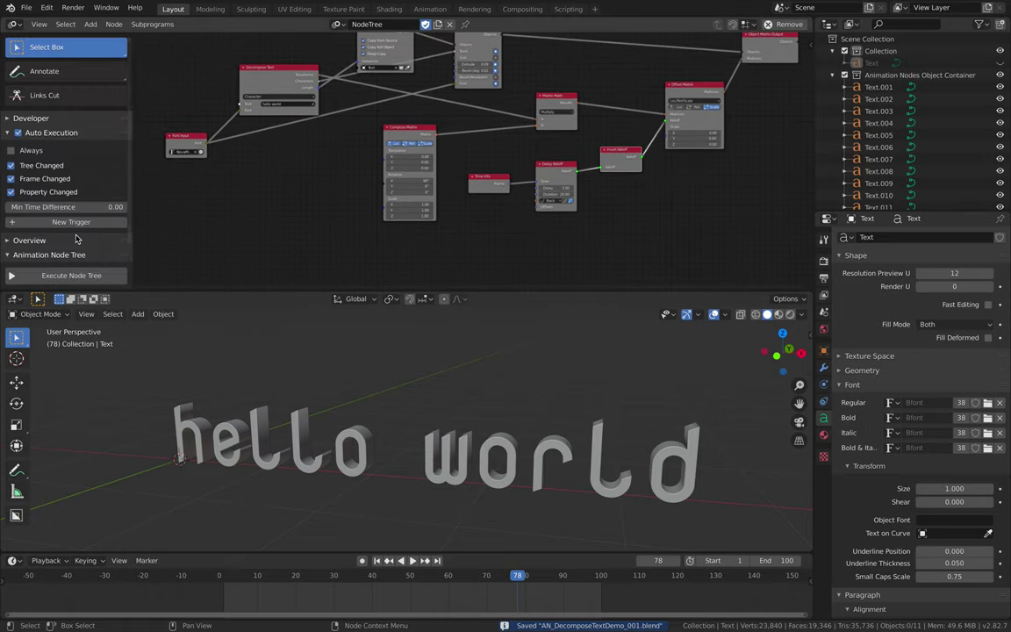
scroll(83, 239, "down", 3)
left_click(51, 205)
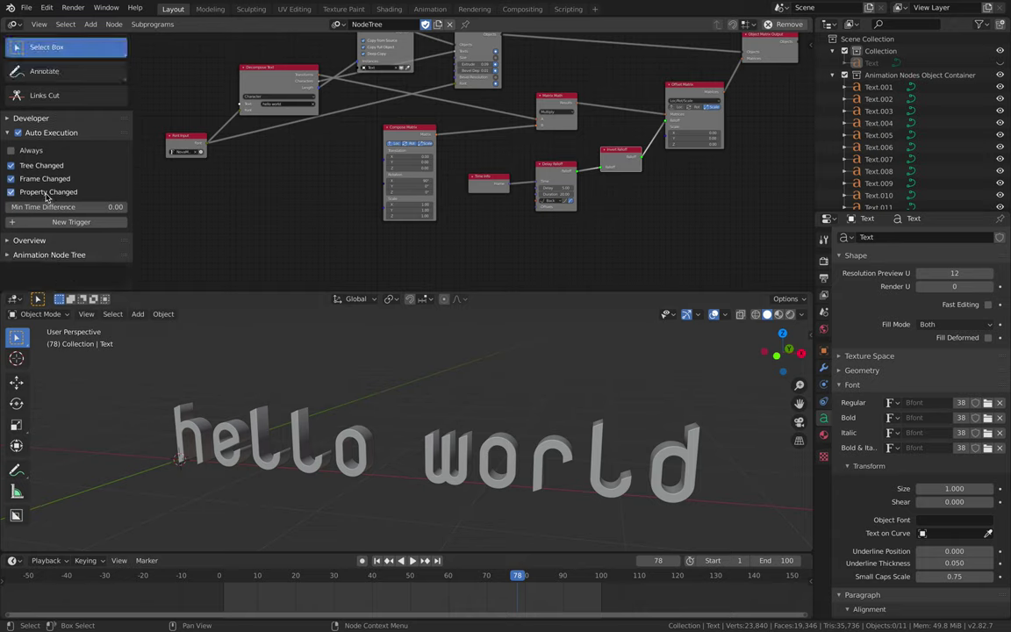
left_click(40, 240)
scroll(44, 240, "down", 1)
left_click(85, 264)
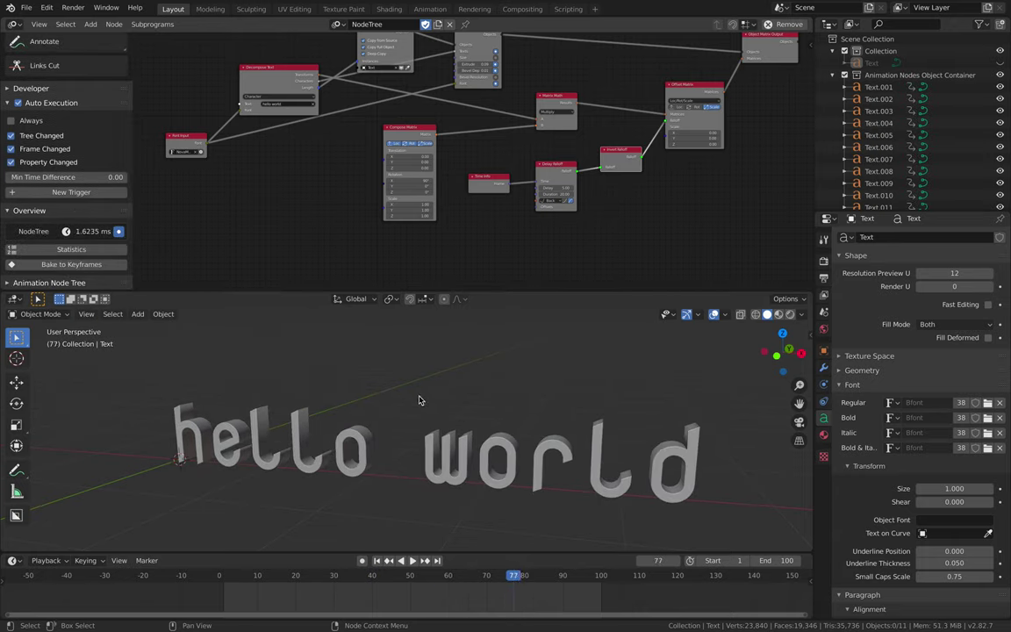
Select all the letter objects with the final "d" as the active one, and add a new material to it
left_click(664, 463)
key("a")
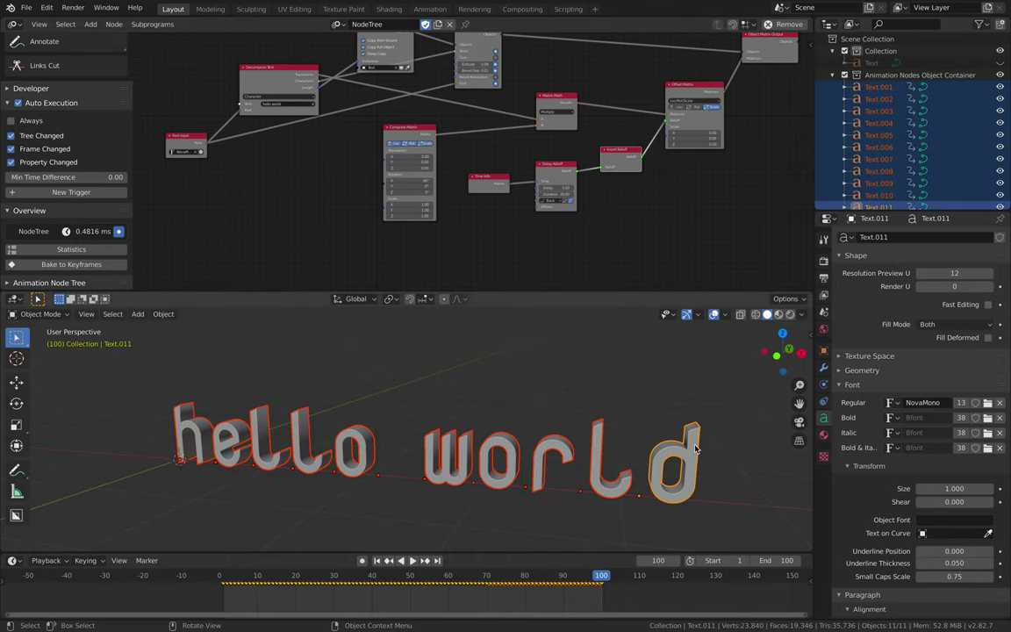
left_click(823, 434)
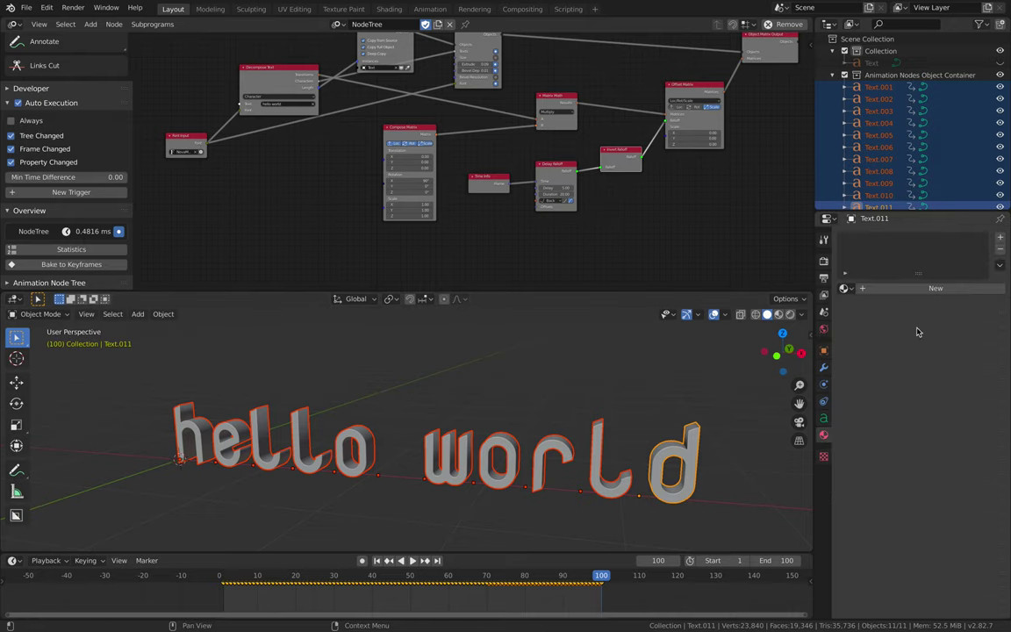
left_click(939, 294)
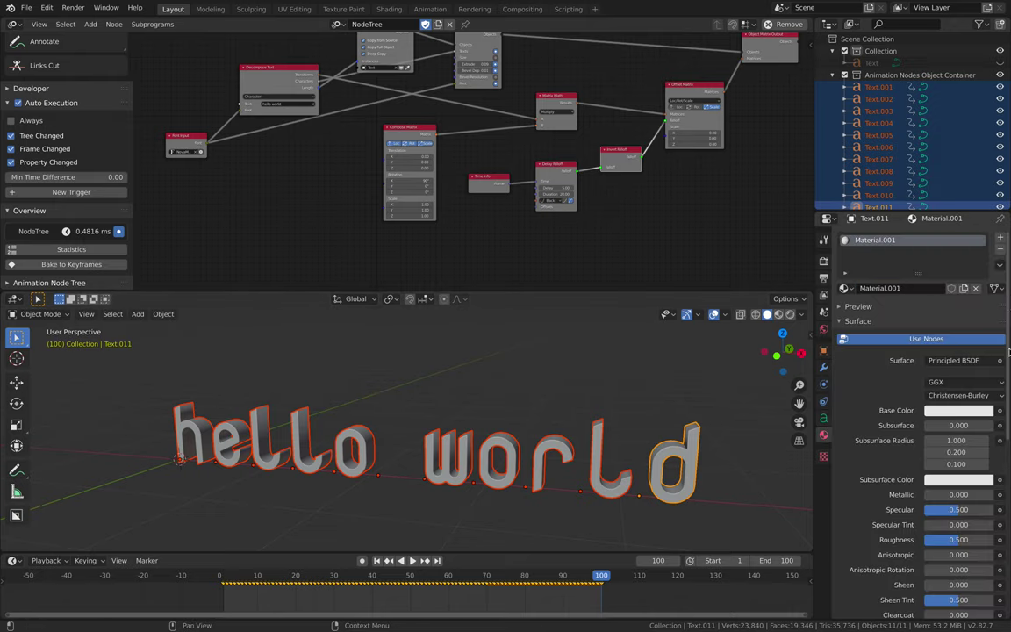
Set the new material's viewport display to a pinkish-red colour with metallic 0.176 and roughness 0.156
scroll(965, 439, "down", 8)
scroll(943, 580, "down", 2)
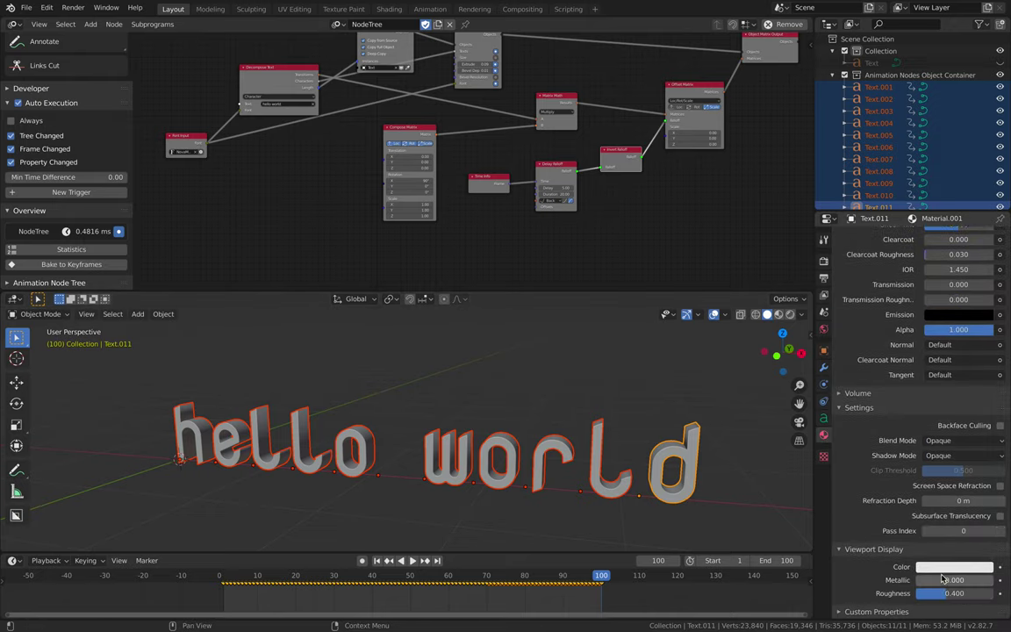
left_click(944, 567)
left_click(938, 456)
left_click_drag(944, 455, 936, 462)
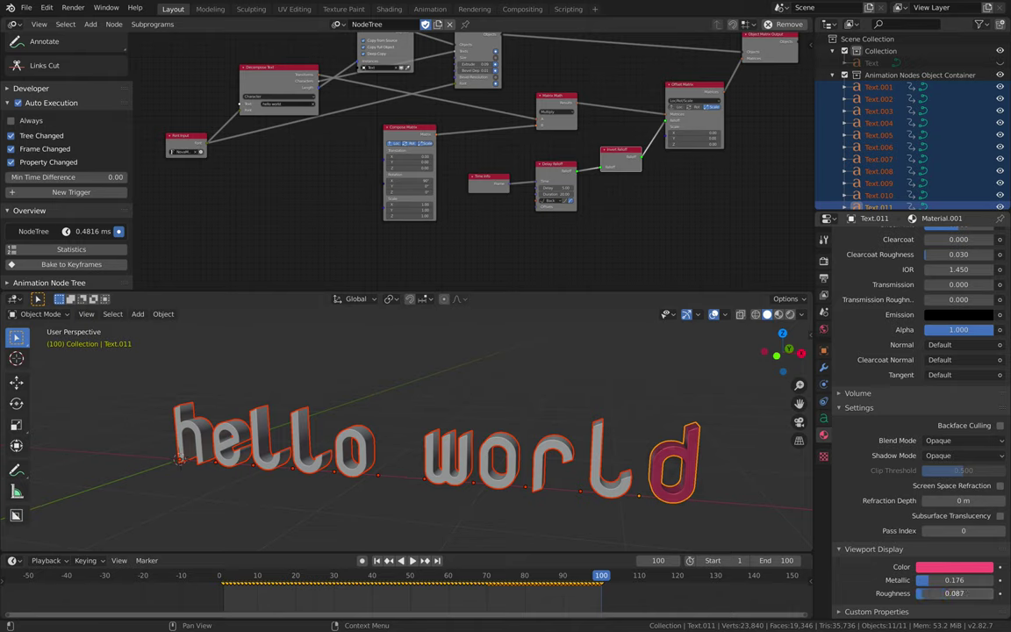
Link the active letter's material to all the other selected letters
middle_click_drag(491, 368, 563, 376)
key("ctrl+l")
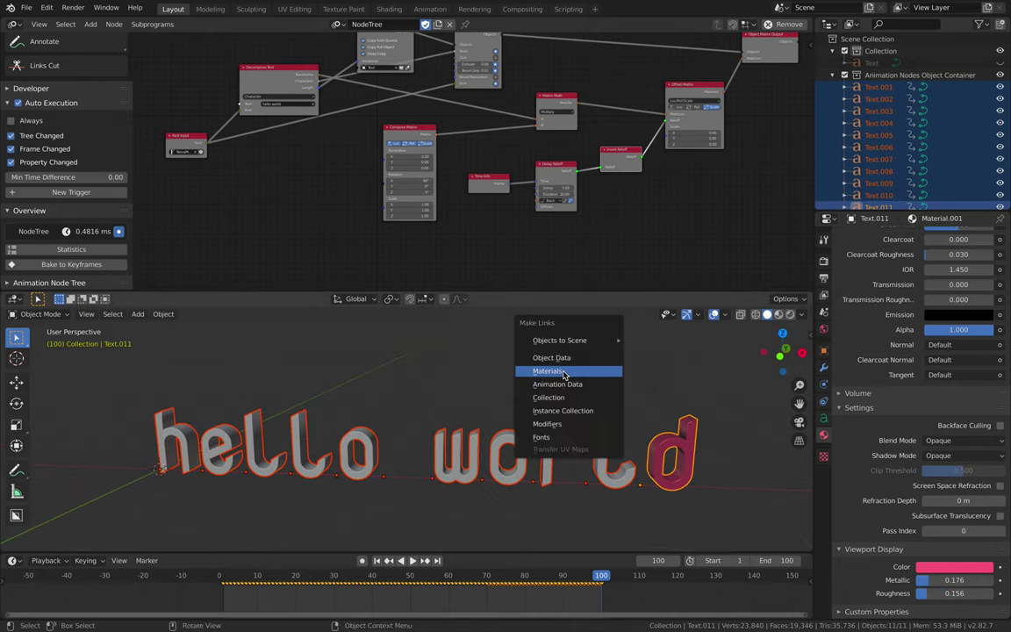
left_click(569, 372)
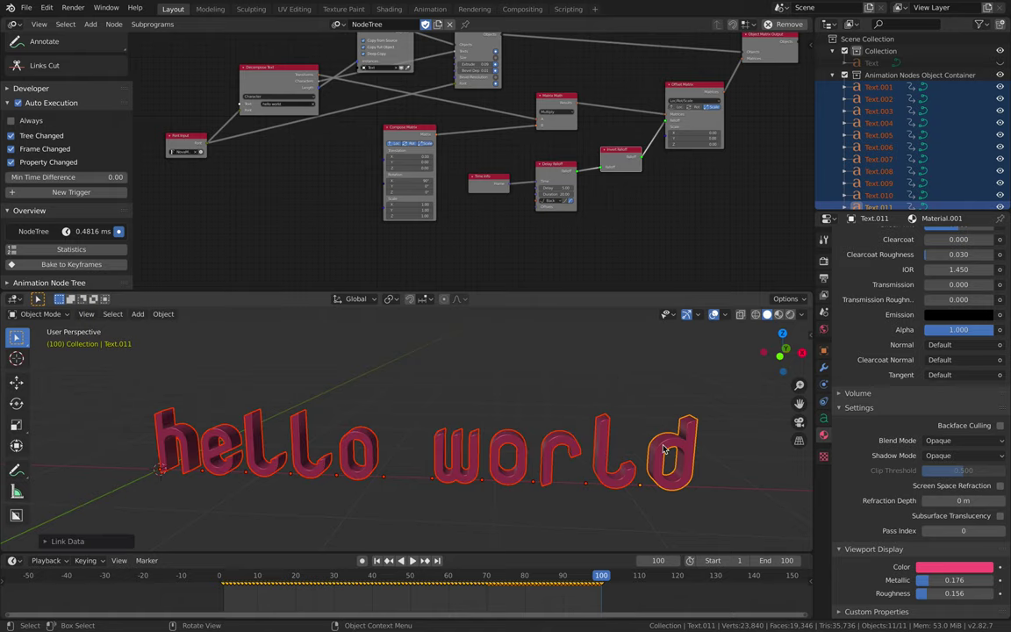
Convert the selected text letters to mesh objects
middle_click_drag(597, 421, 571, 418)
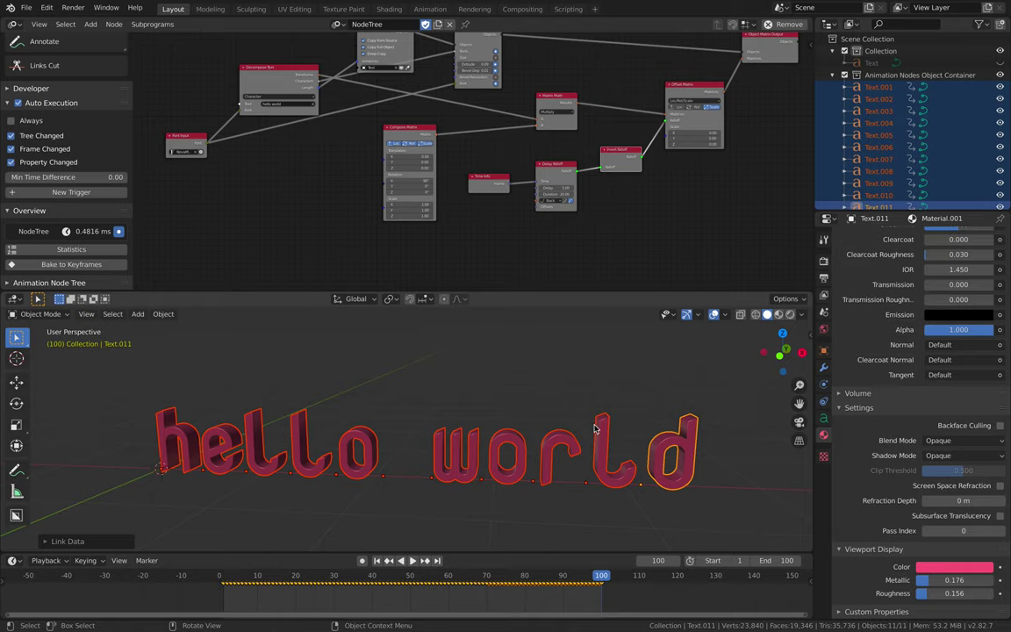
key("F3")
type("Convert to")
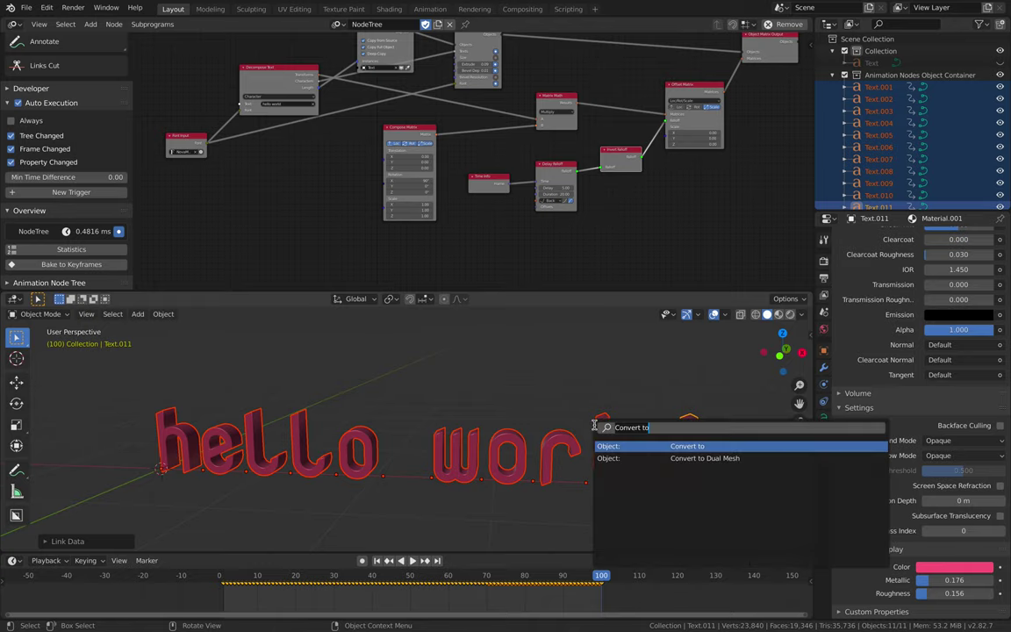
key("Return")
left_click(603, 449)
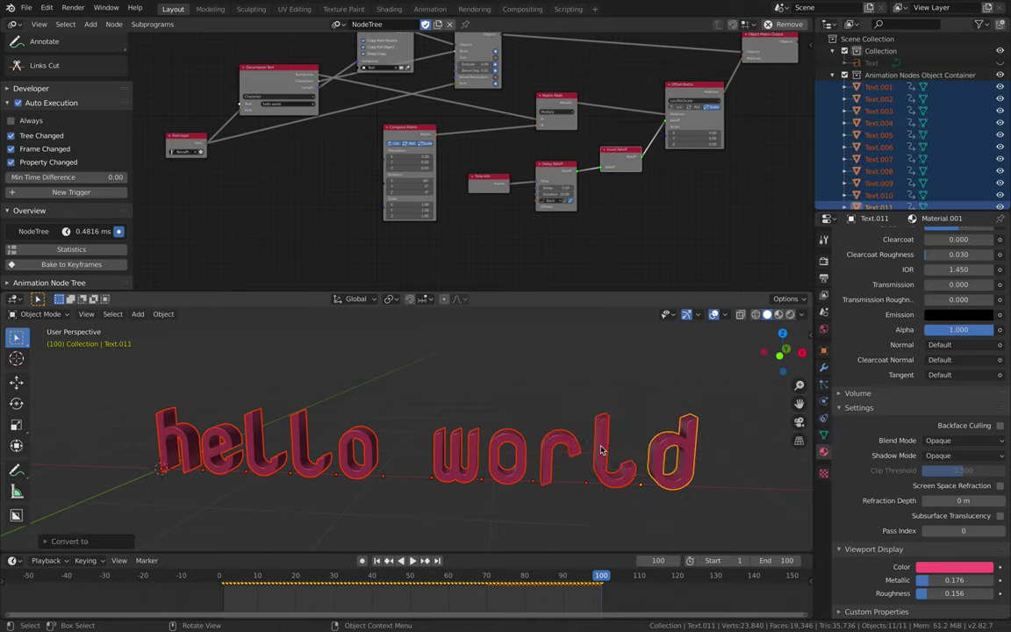
Export the selected letters with animation and materials as the Universal Scene Description file AN_DecomposeTextDemo_001.usdc on the Desktop
left_click(26, 8)
mouse_move(79, 181)
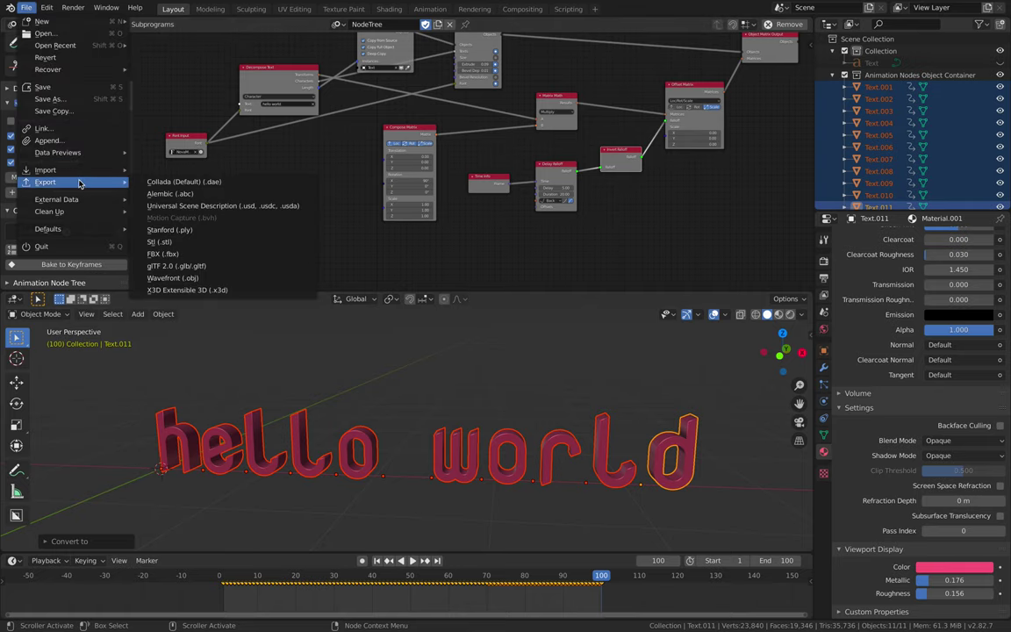
left_click(210, 198)
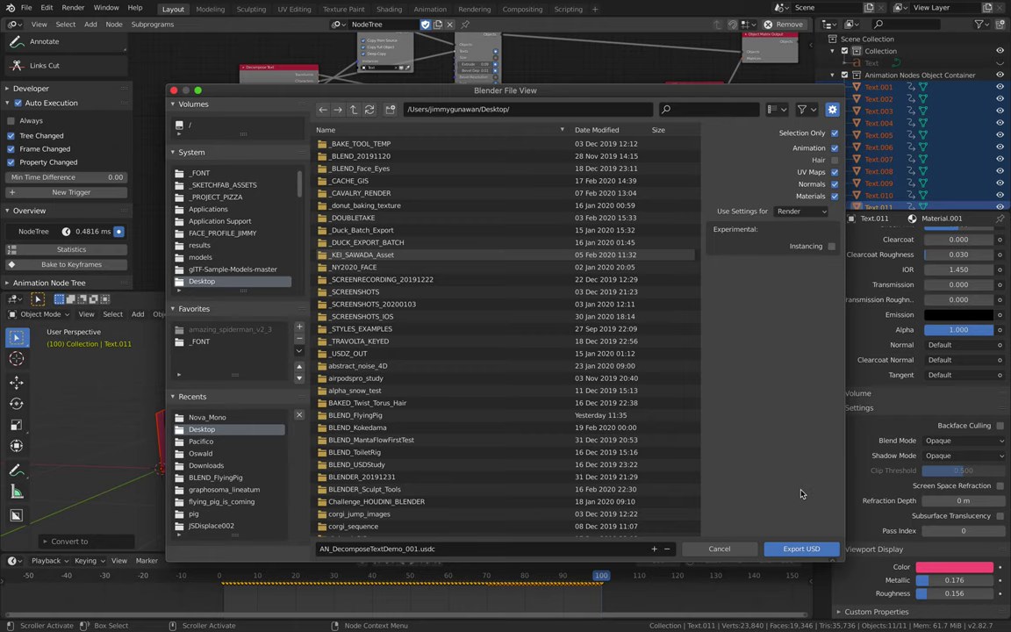
left_click(801, 548)
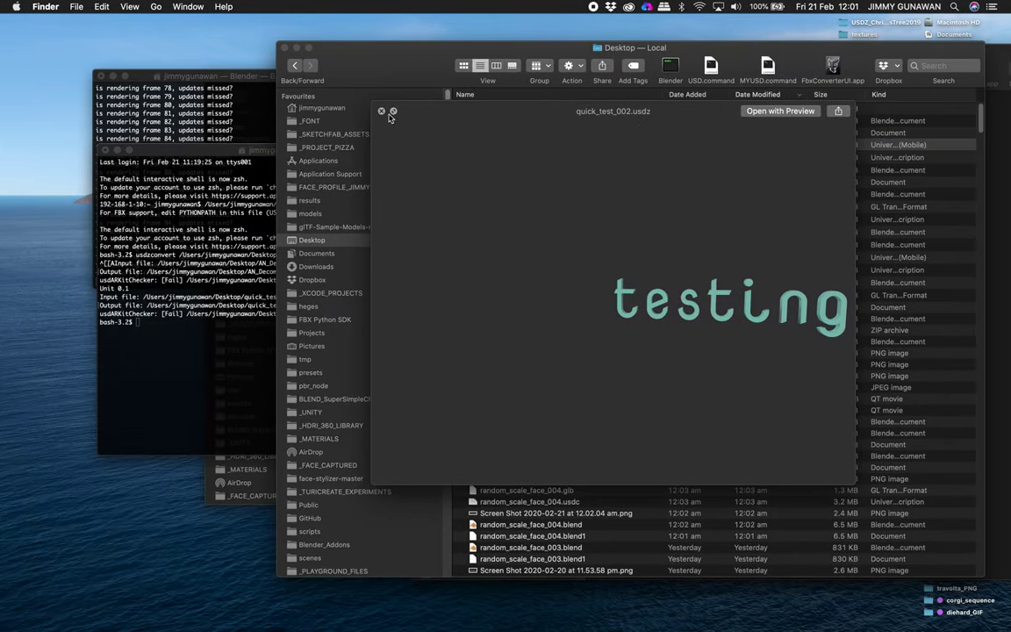
Preview the exported AN_DecomposeTextDemo_001.usdc in Finder, then close the preview
key("super+2")
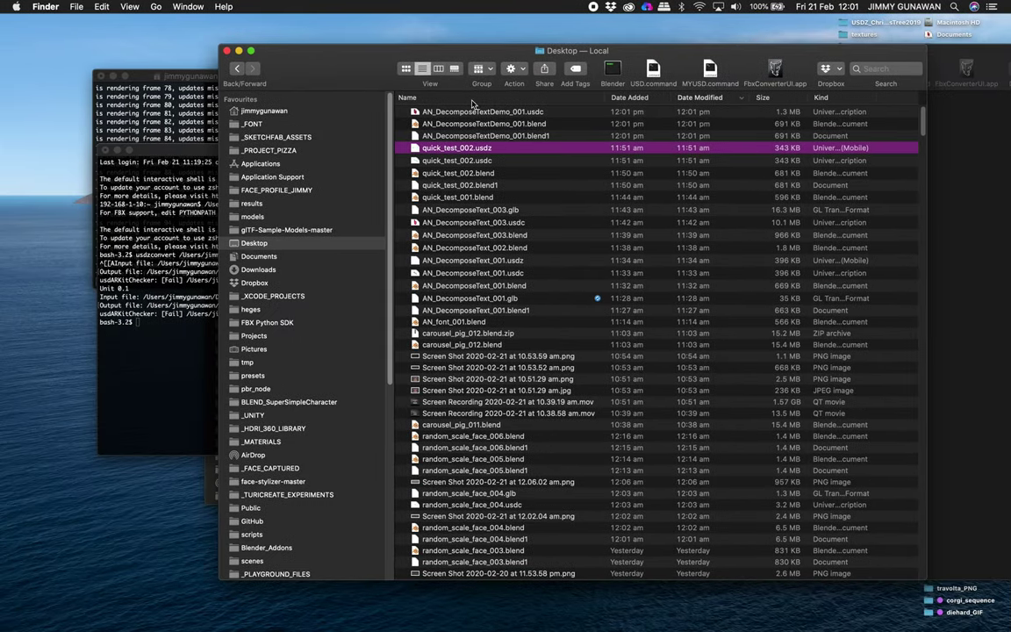
left_click(509, 114)
key("space")
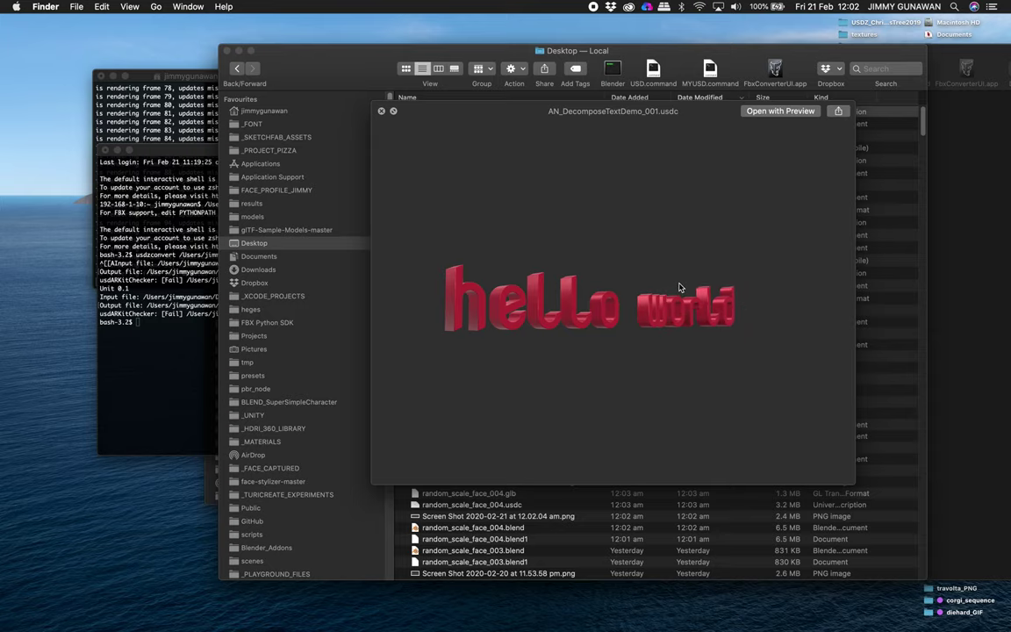
left_click(381, 111)
Return to Blender and export the selected letters as glTF Binary AN_DecomposeTextDemo_001 with Apply Modifiers enabled
key("super+Tab")
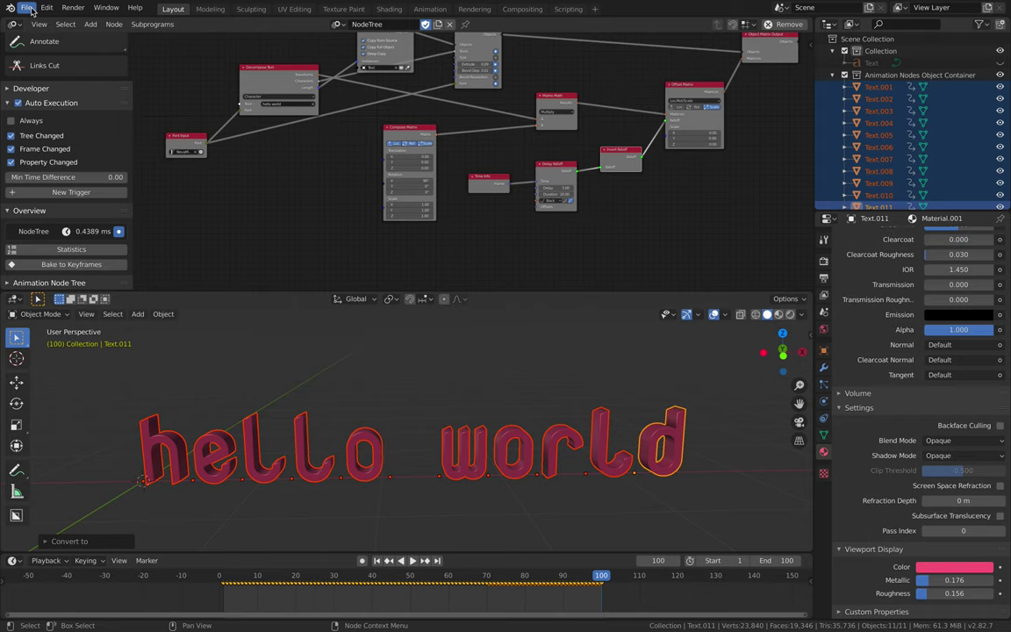
left_click(26, 7)
mouse_move(48, 181)
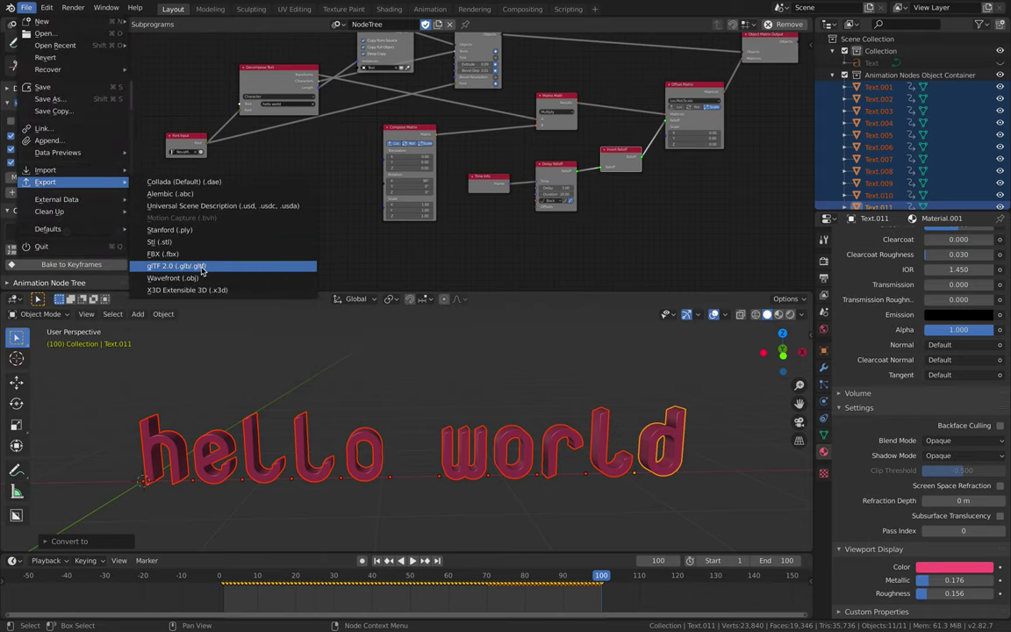
left_click(217, 271)
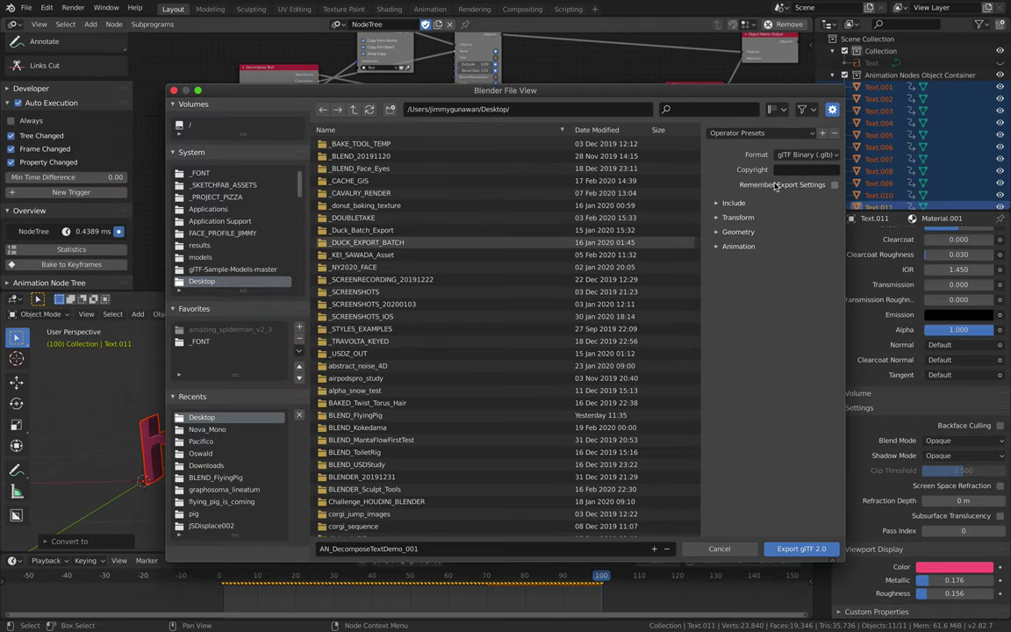
left_click(761, 207)
left_click(737, 298)
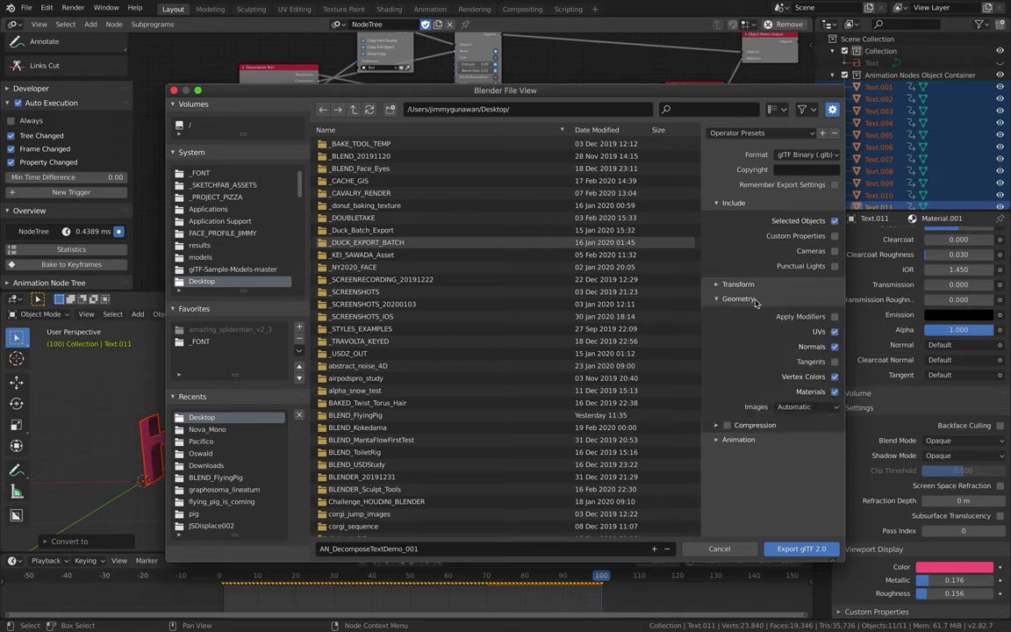
left_click(835, 317)
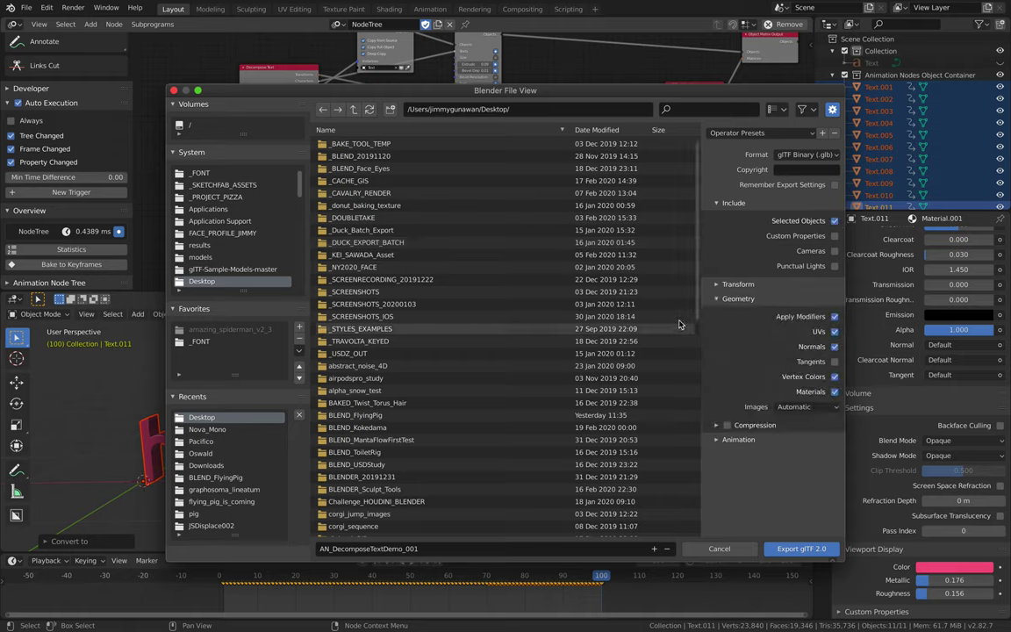
left_click(798, 549)
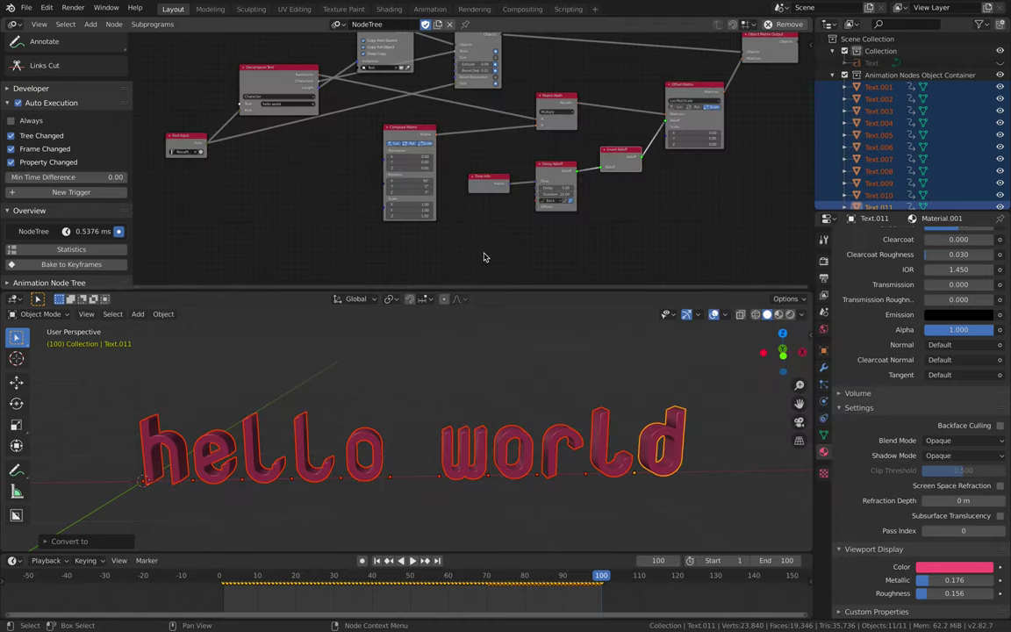
Change the Decompose Text node's text to "animation nodes"
middle_click_drag(296, 181, 341, 194)
scroll(341, 194, "down", 2)
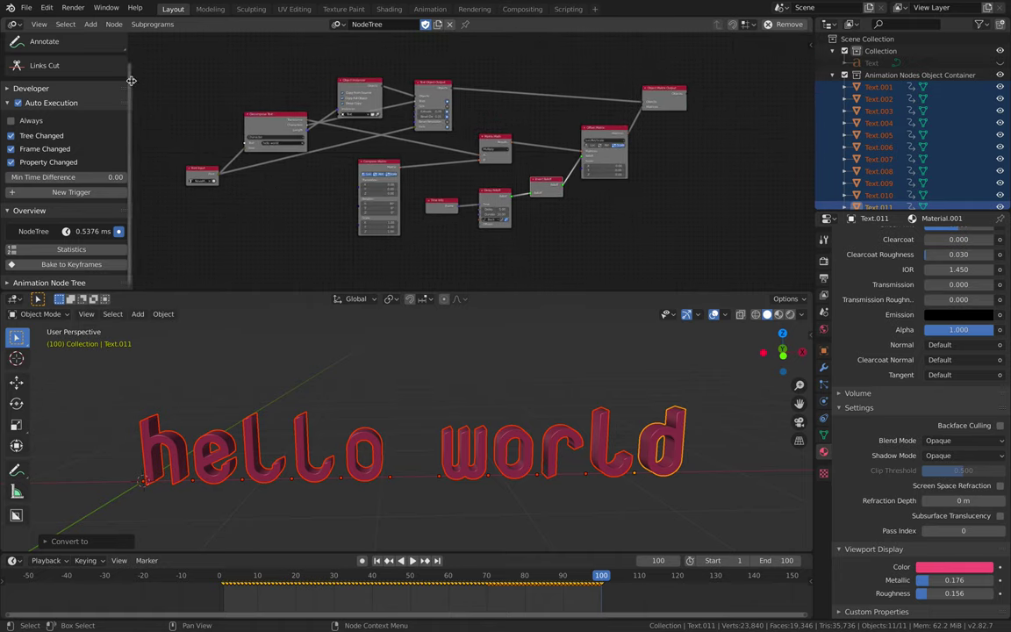
left_click_drag(131, 81, 120, 81)
middle_click_drag(380, 431, 372, 418)
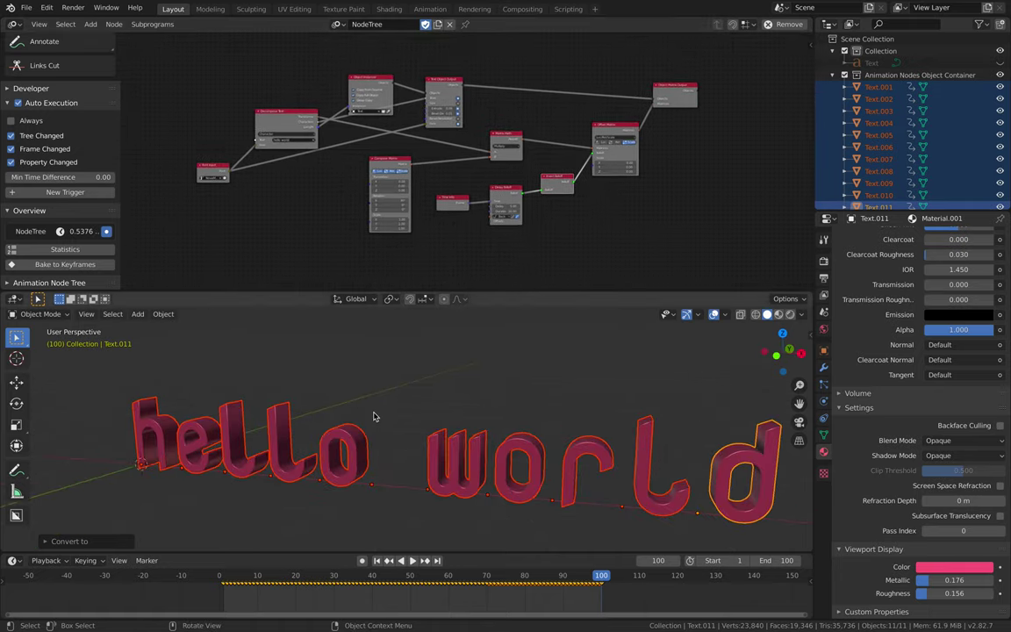
scroll(403, 198, "up", 6)
scroll(419, 180, "up", 1)
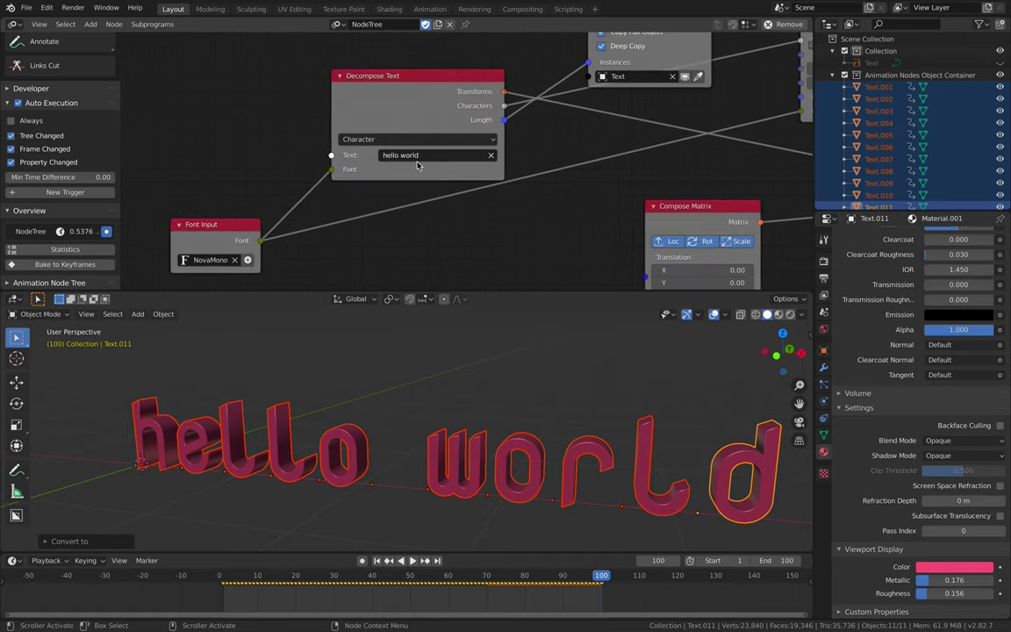
left_click(439, 156)
type("animation nodes")
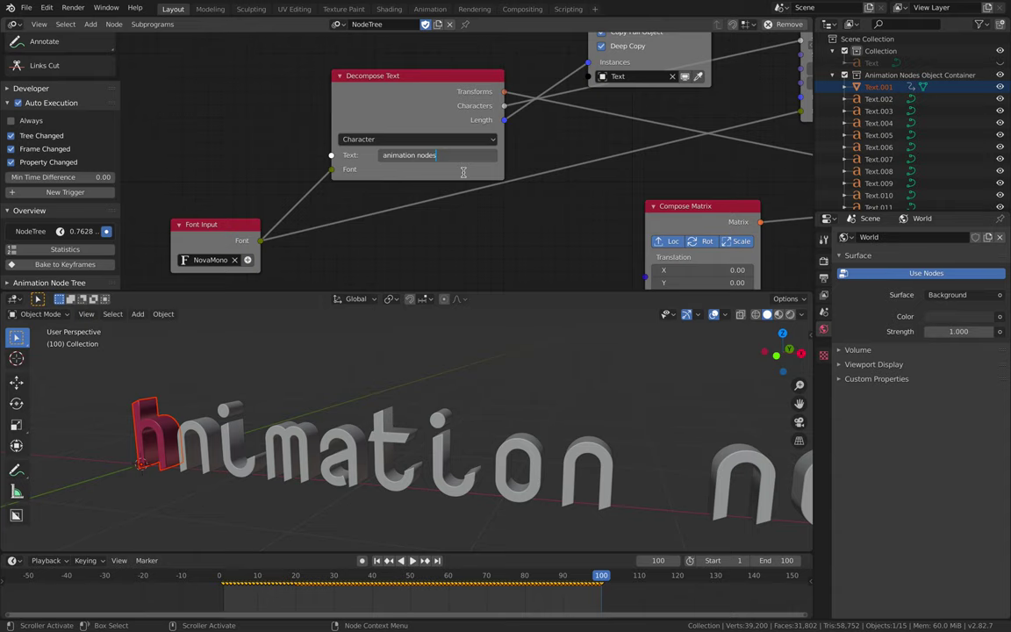
Confirm the "animation nodes" text, then select all letters and play and scrub the animation to inspect them
key("Return")
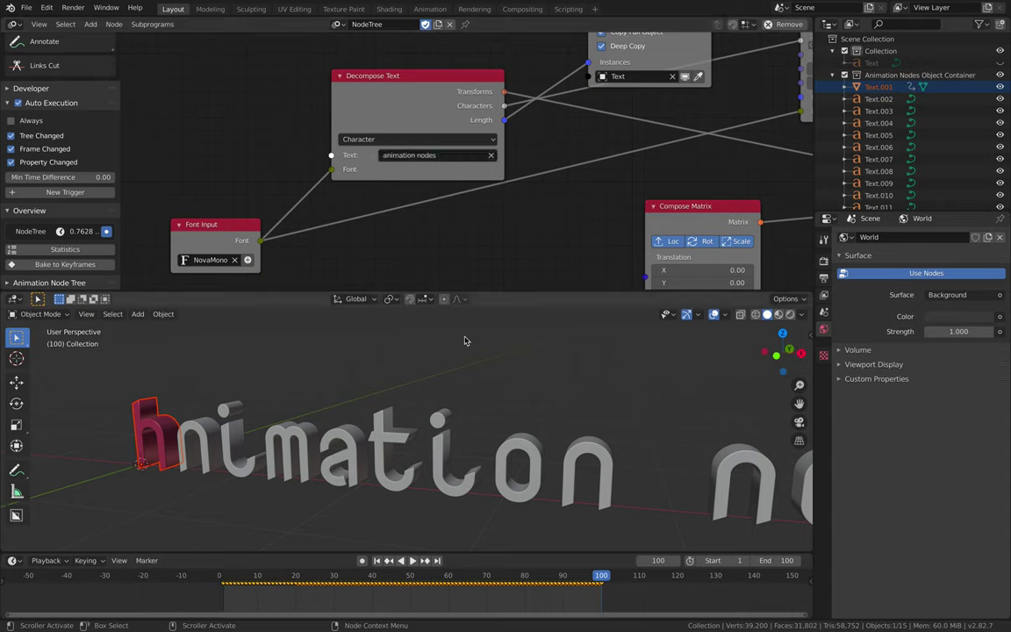
middle_click_drag(465, 340, 342, 405)
left_click(207, 451)
middle_click_drag(207, 450, 262, 443)
key("a")
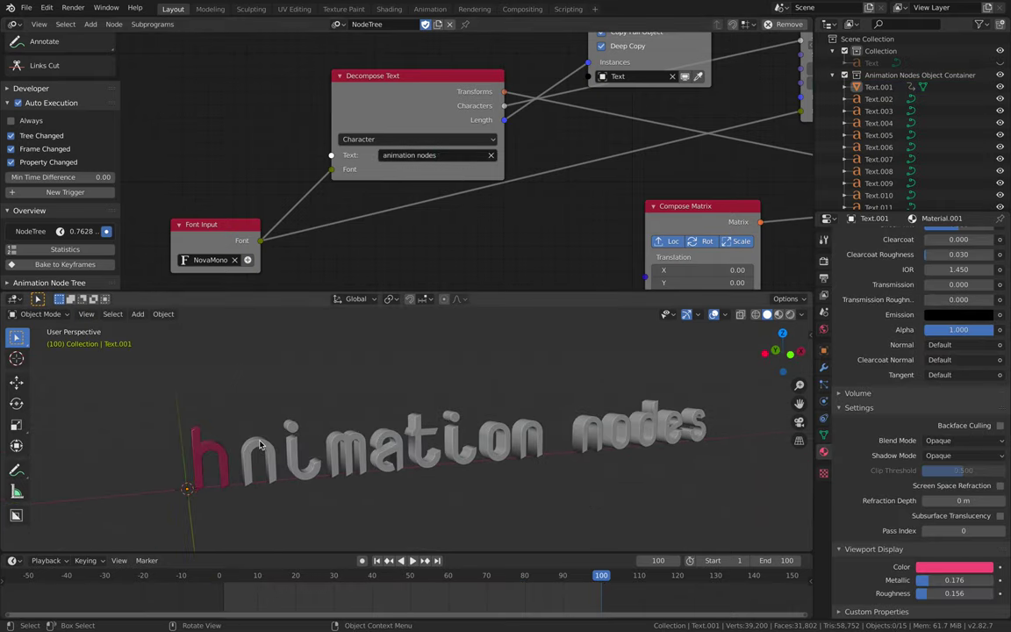
key("a")
key("space")
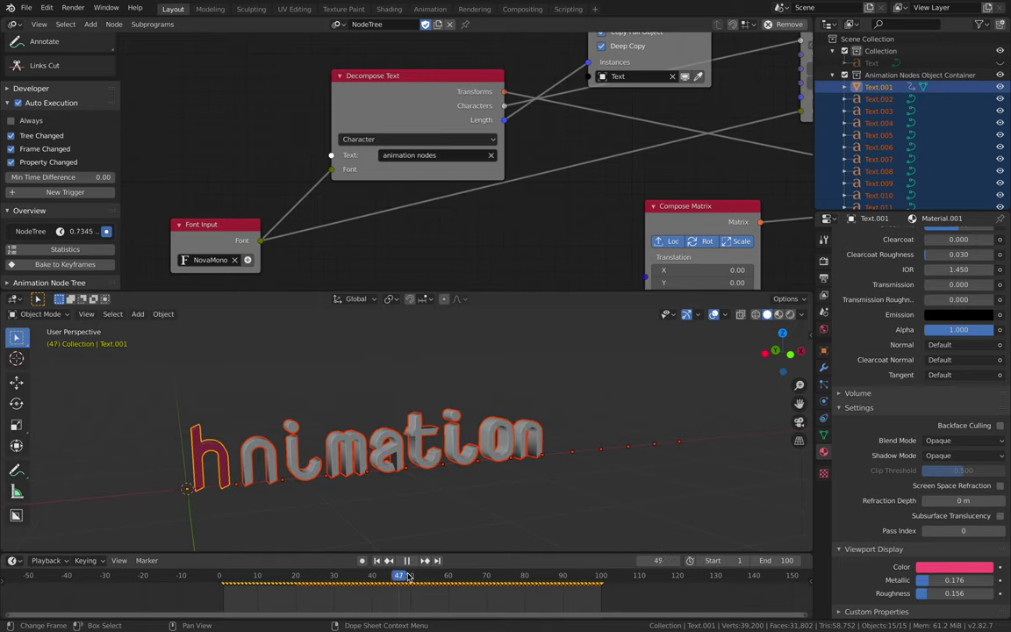
left_click_drag(566, 563, 529, 558)
scroll(555, 463, "up", 3)
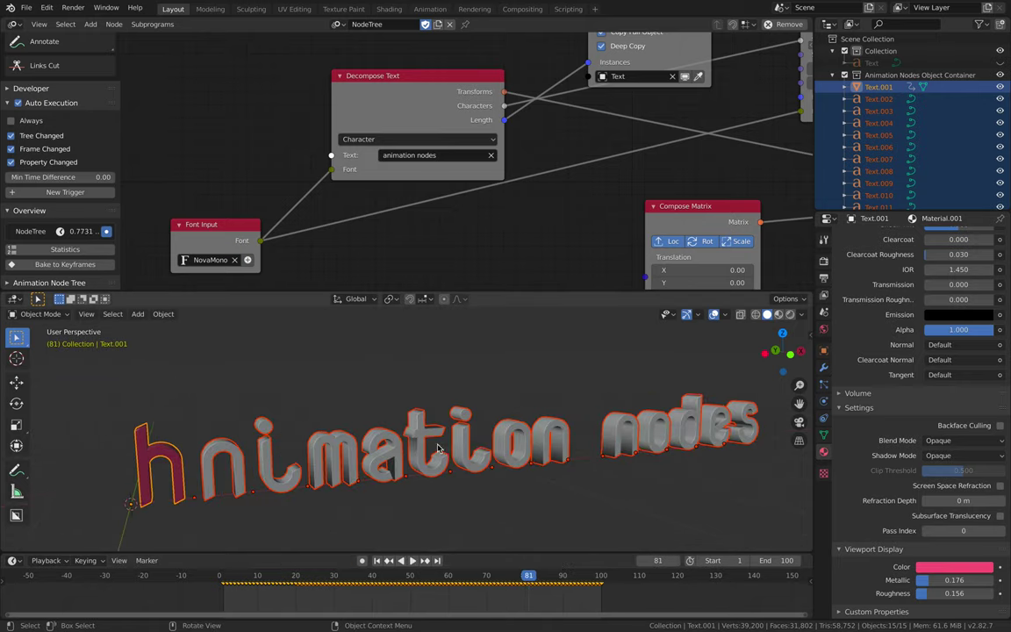
middle_click_drag(414, 446, 211, 430)
Select the pink letter h and replay the animation, comparing that letter with the Decompose Text node's text
left_click(144, 405)
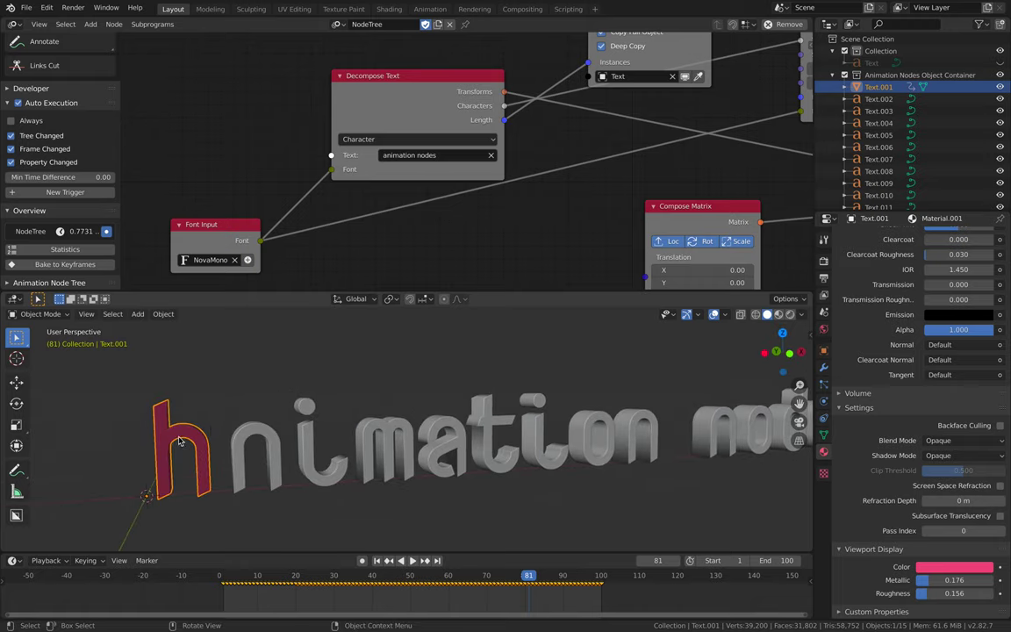
left_click(421, 154)
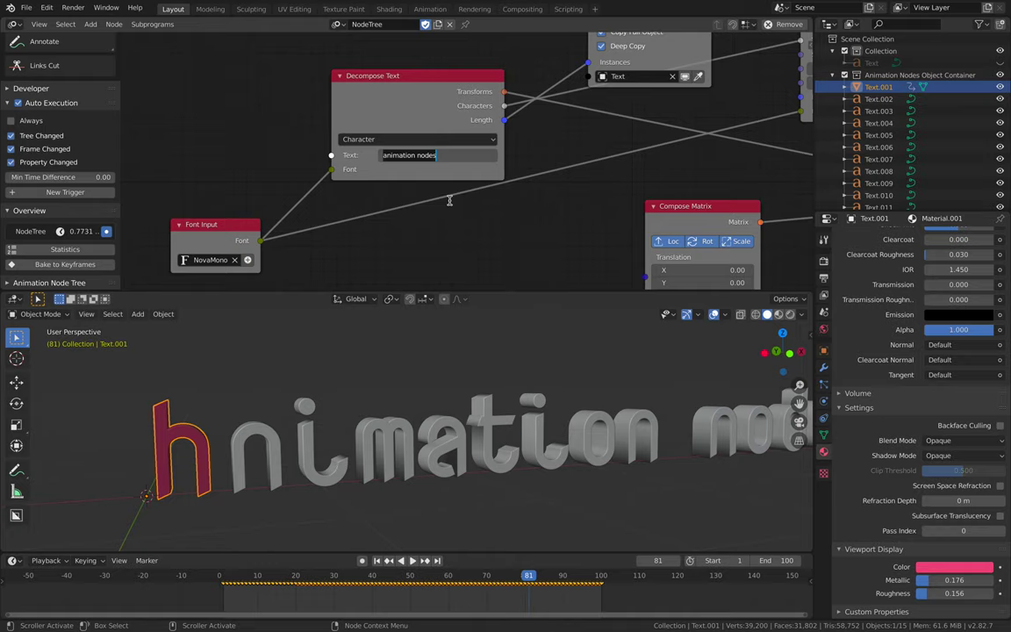
key("Return")
key("space")
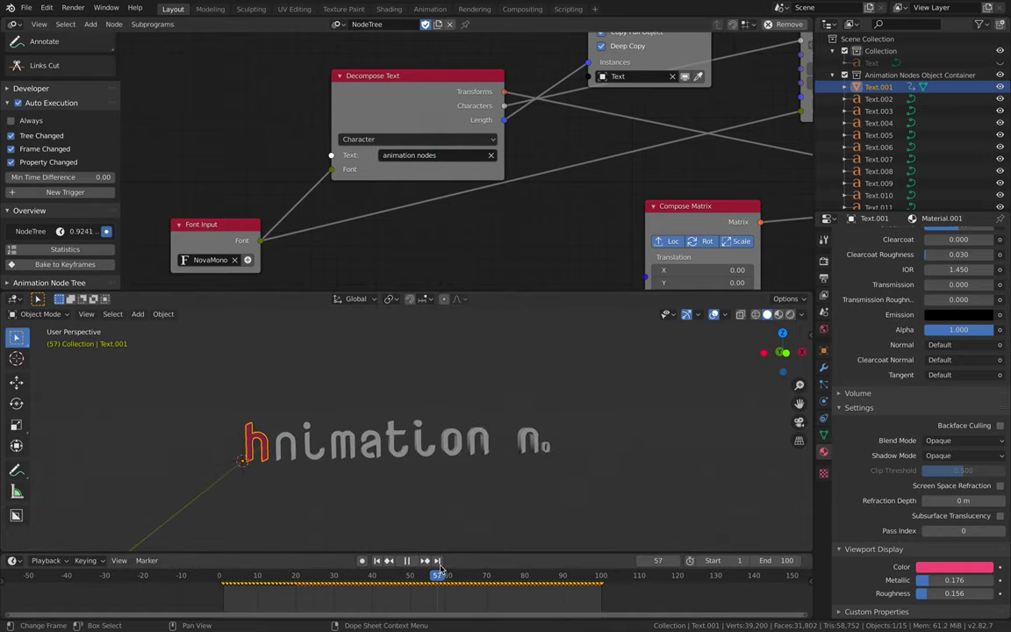
key("space")
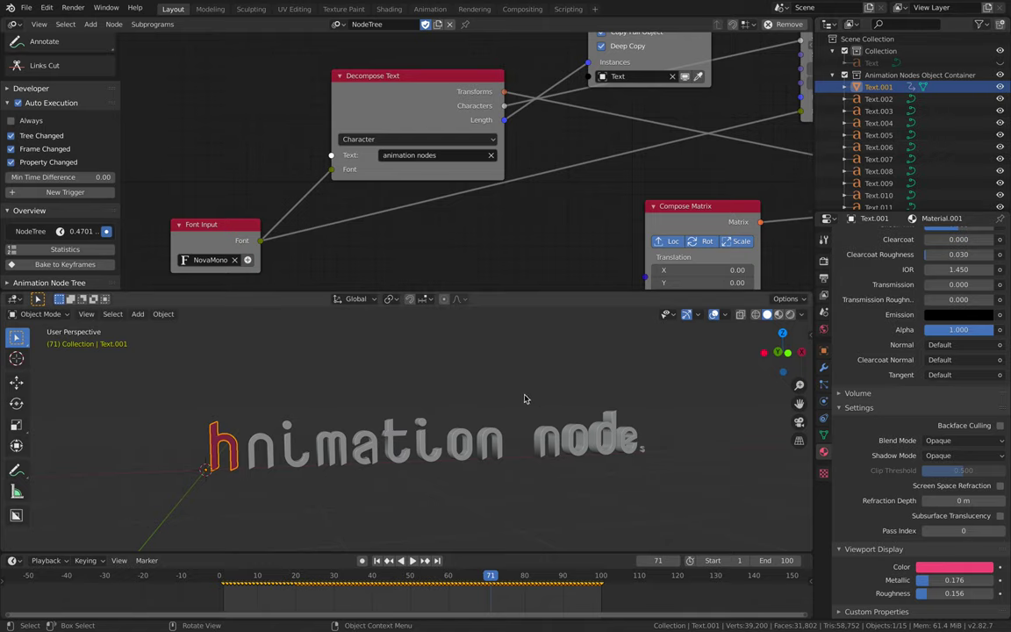
scroll(551, 399, "up", 1)
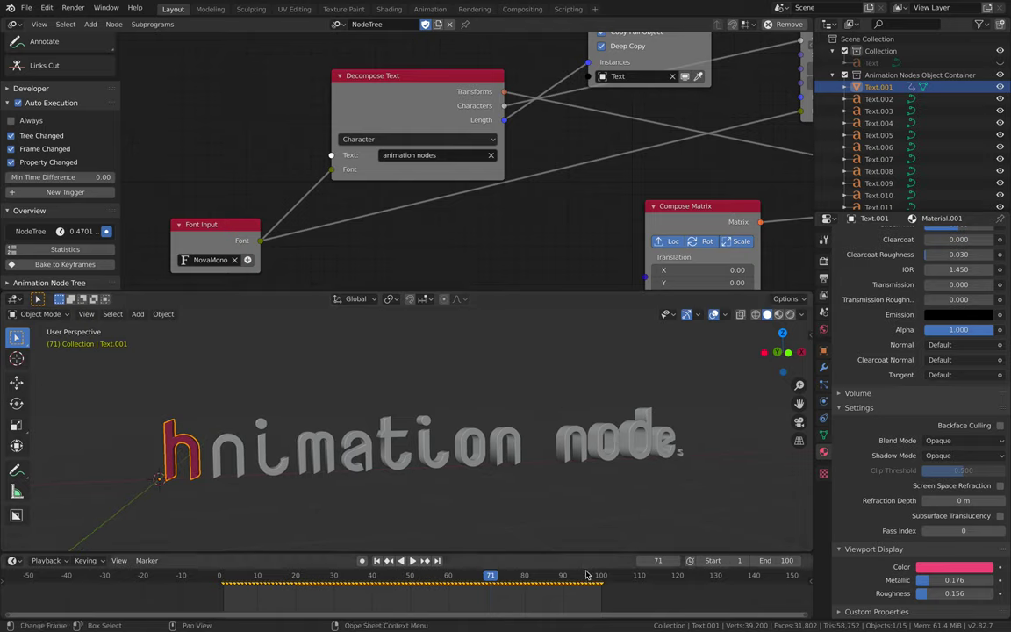
left_click_drag(587, 576, 280, 550)
key("space")
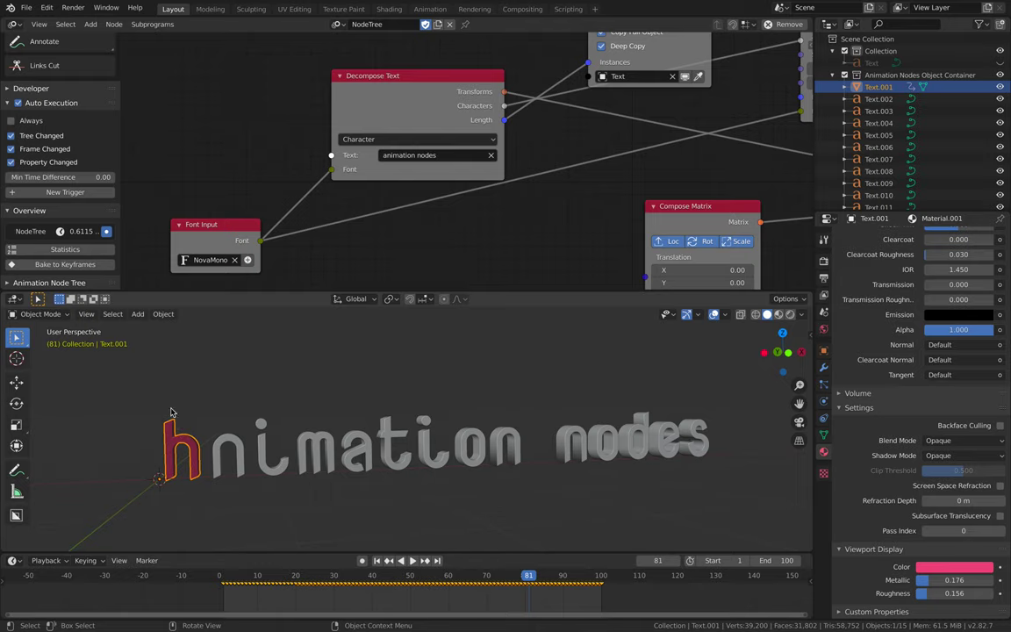
Reopen the recent file AN_DecomposeTextDemo_001.blend, discarding the current changes
left_click(27, 7)
mouse_move(112, 44)
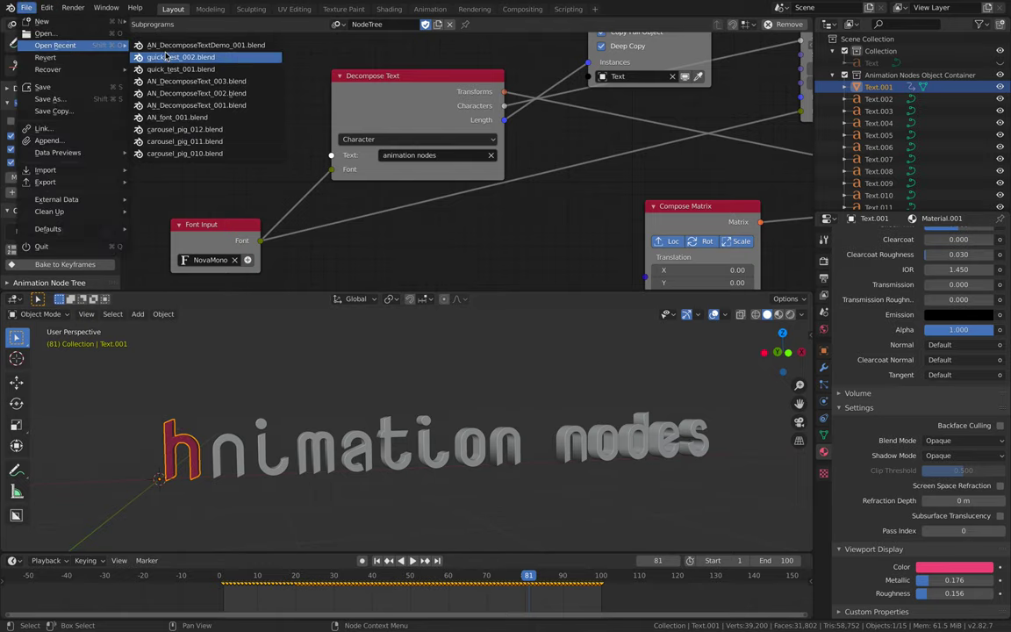
left_click(157, 45)
left_click(397, 329)
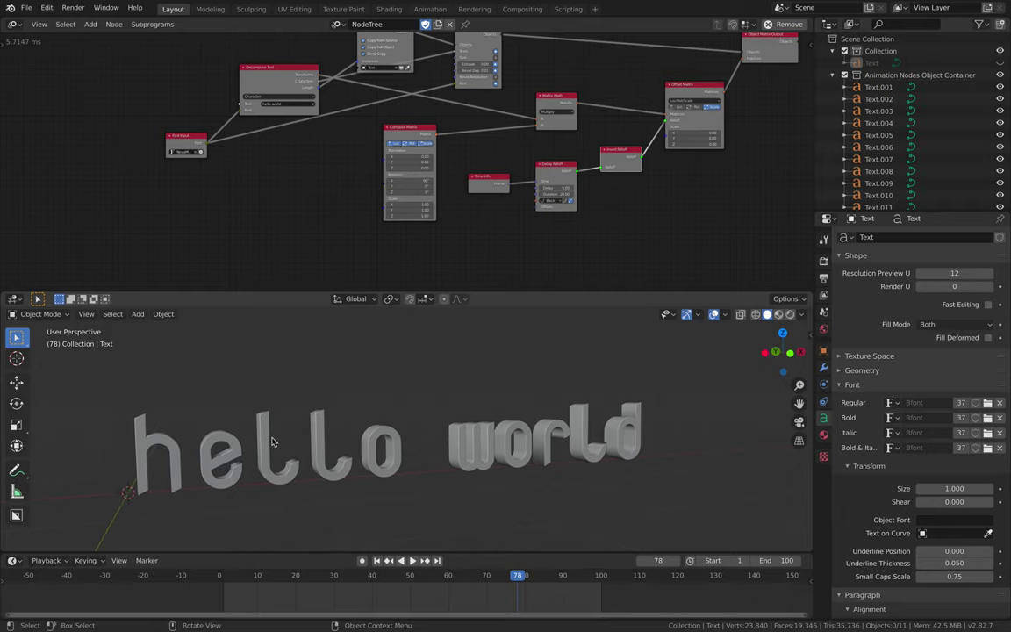
Set the Decompose Text node's text to "animation" and scrub through the letters' animation
scroll(258, 126, "up", 1)
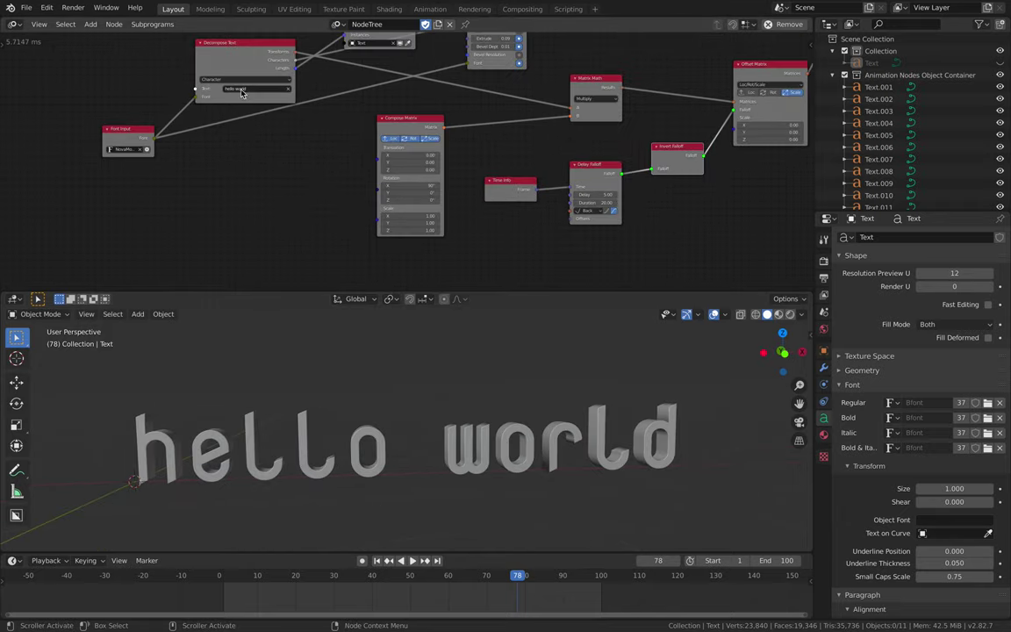
type("animation")
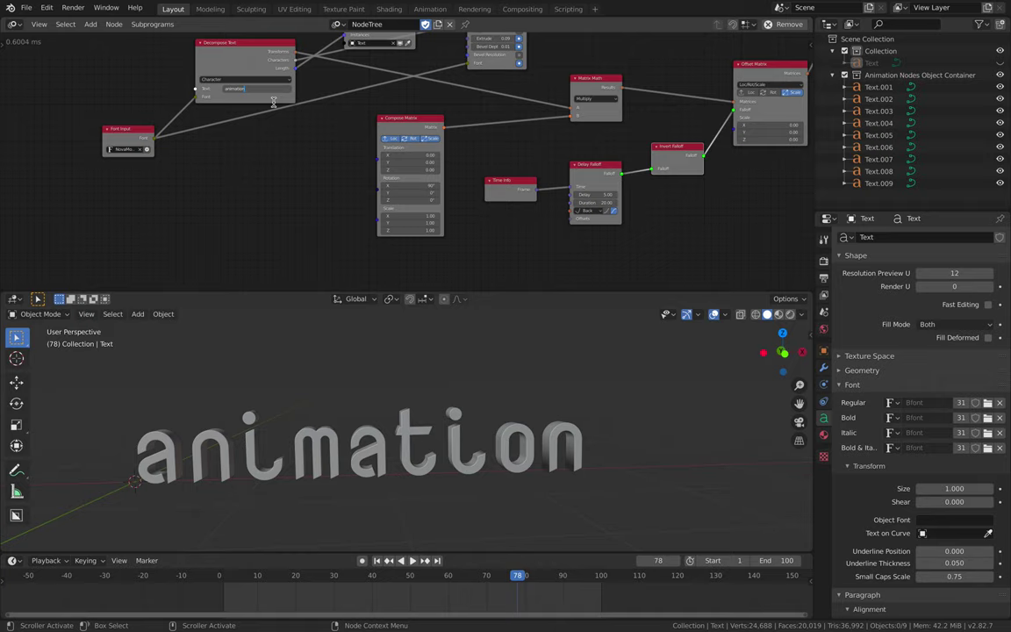
left_click(231, 580)
left_click_drag(232, 581, 315, 561)
Select all the animation letters, make the second i the active object, and convert them to meshes
key("a")
key("space")
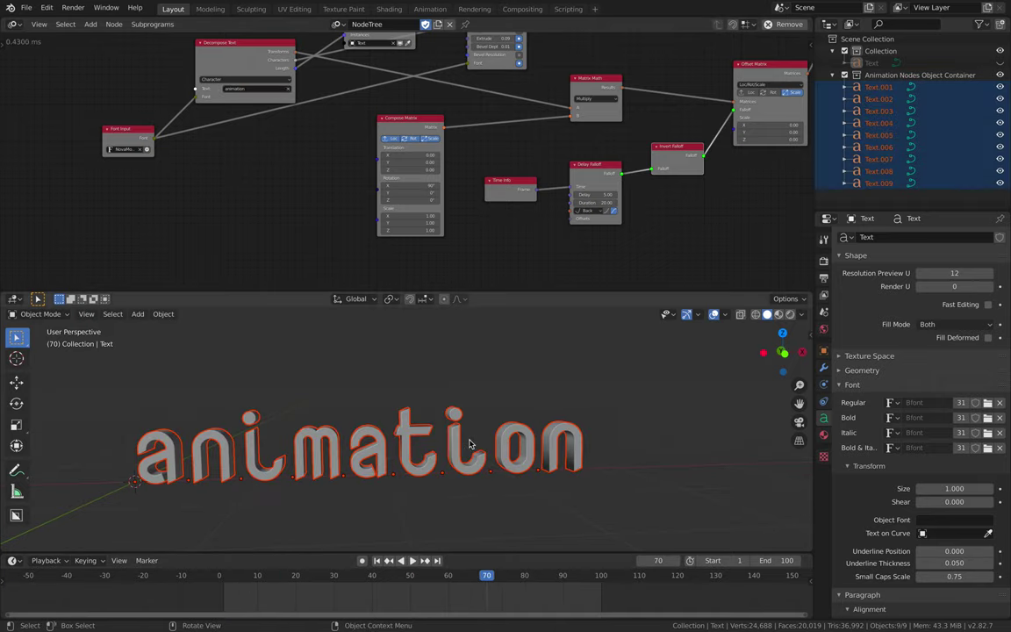
left_click(458, 441, "shift")
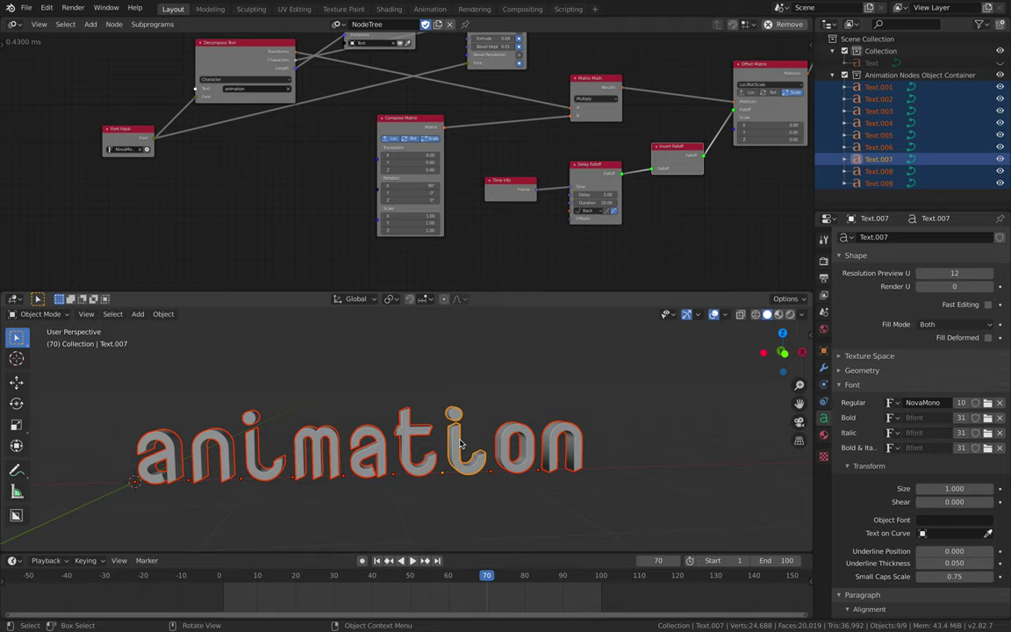
key("F3")
left_click(521, 457)
left_click(525, 458)
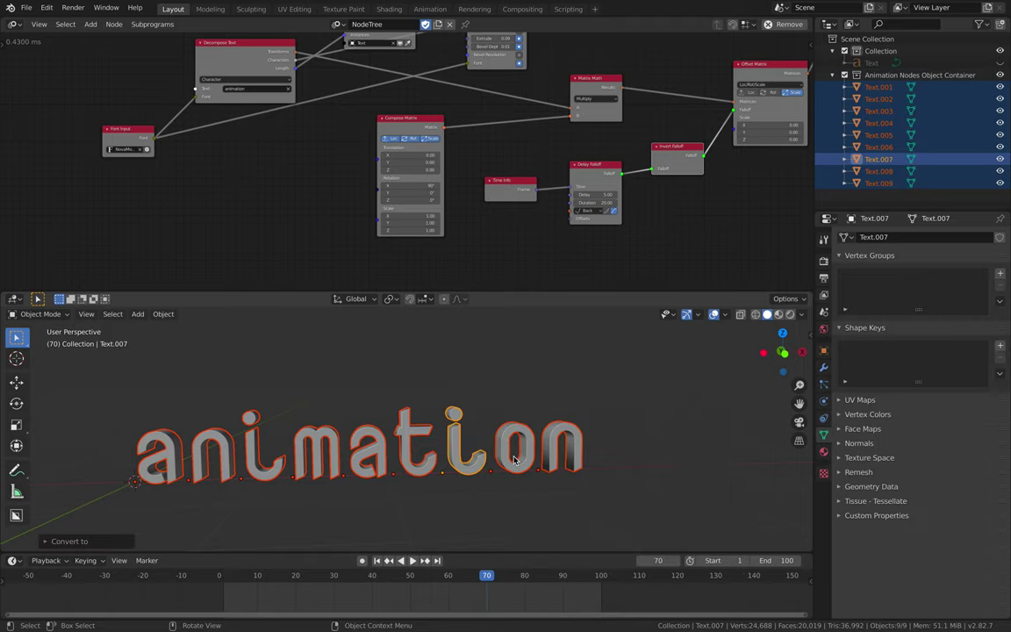
Play the converted letters briefly, then change the Decompose Text node's text to "nodes"
key("space")
key("space")
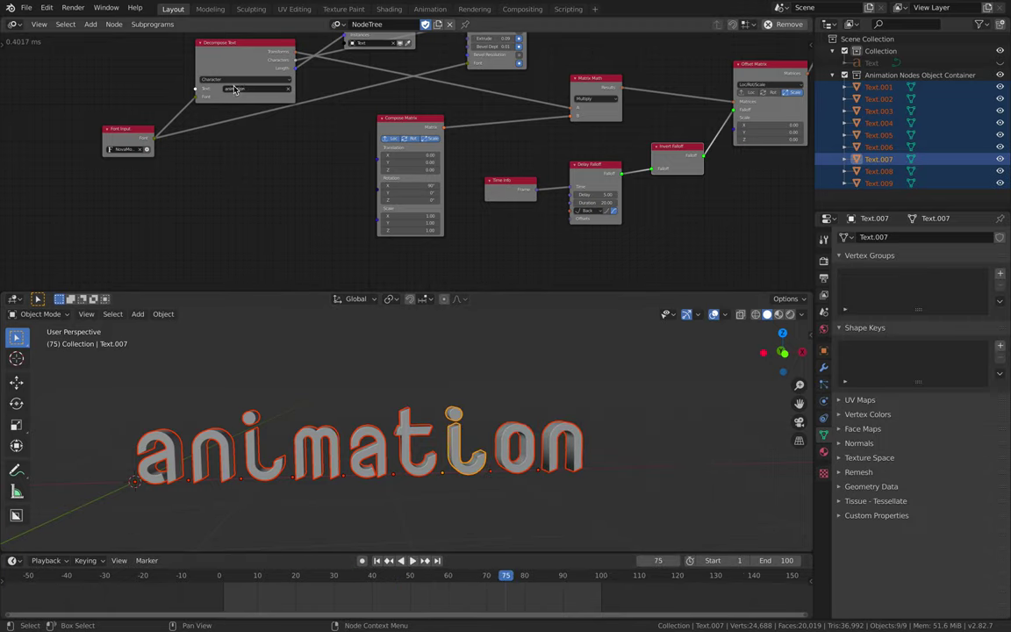
key("ctrl+z")
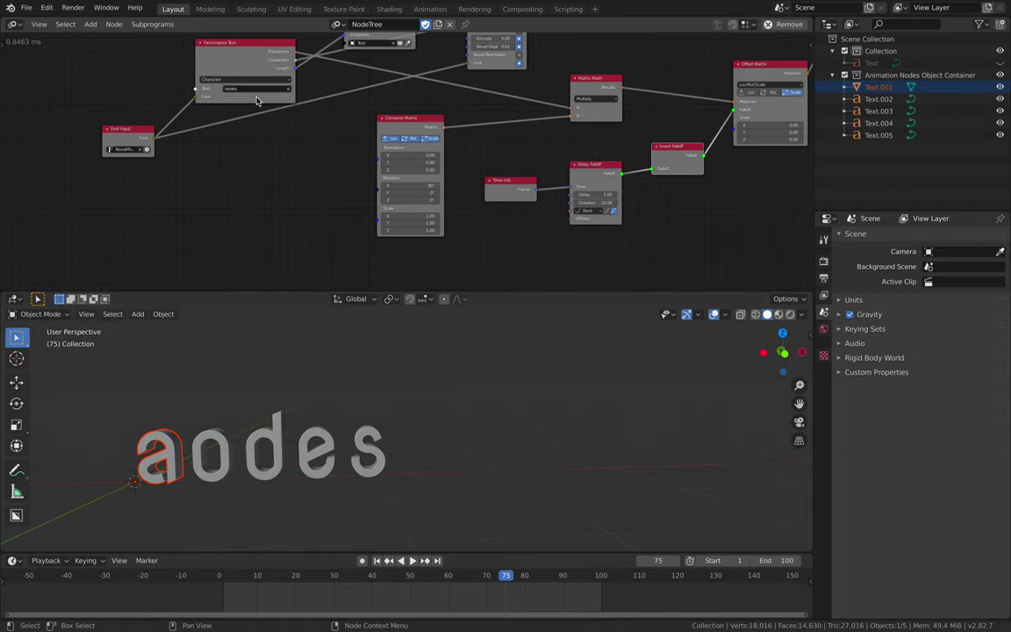
Delete the leftover mesh letter a and play the animation of the remaining letters
key("ctrl+shift+z")
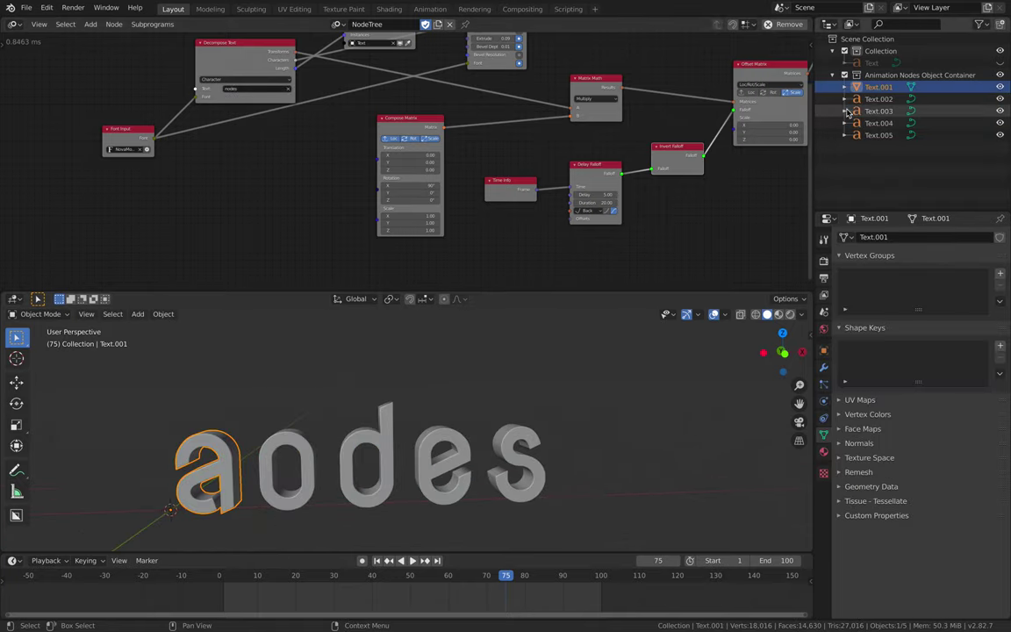
middle_click_drag(465, 417, 542, 415)
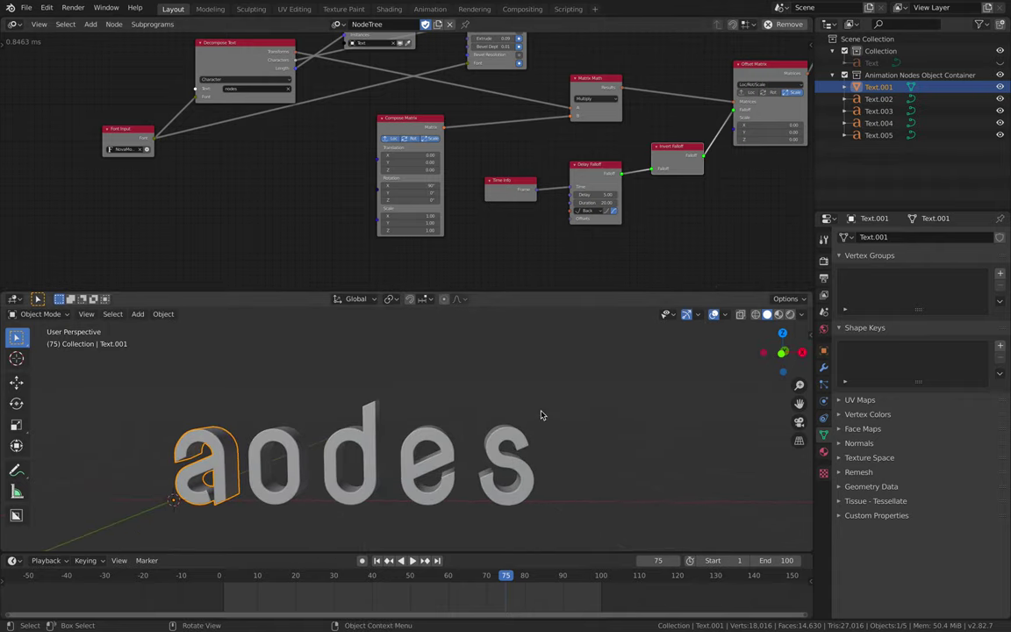
key("Delete")
left_click(275, 579)
key("space")
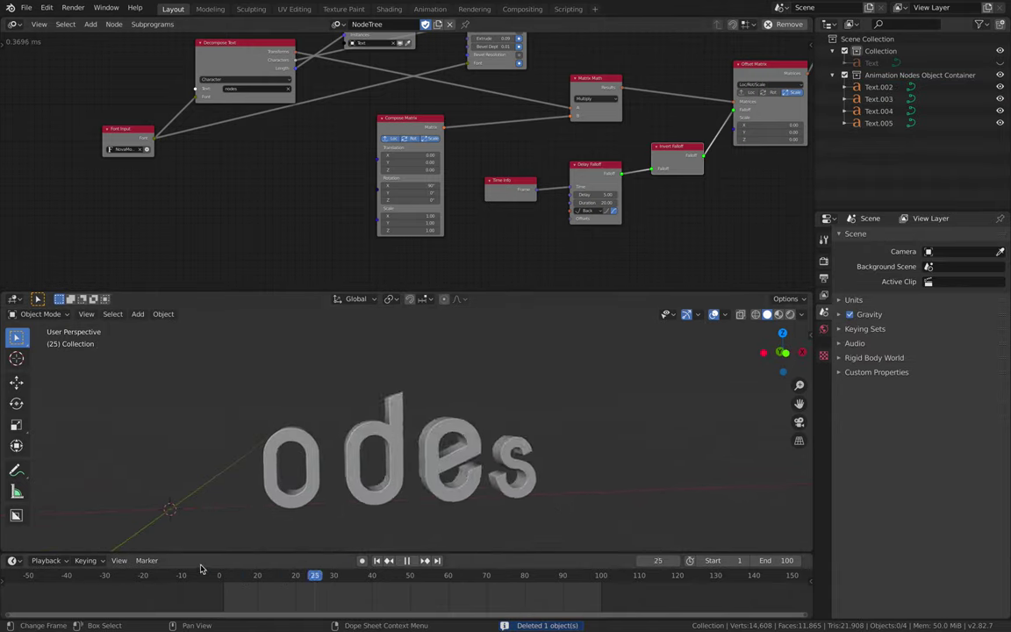
key("space")
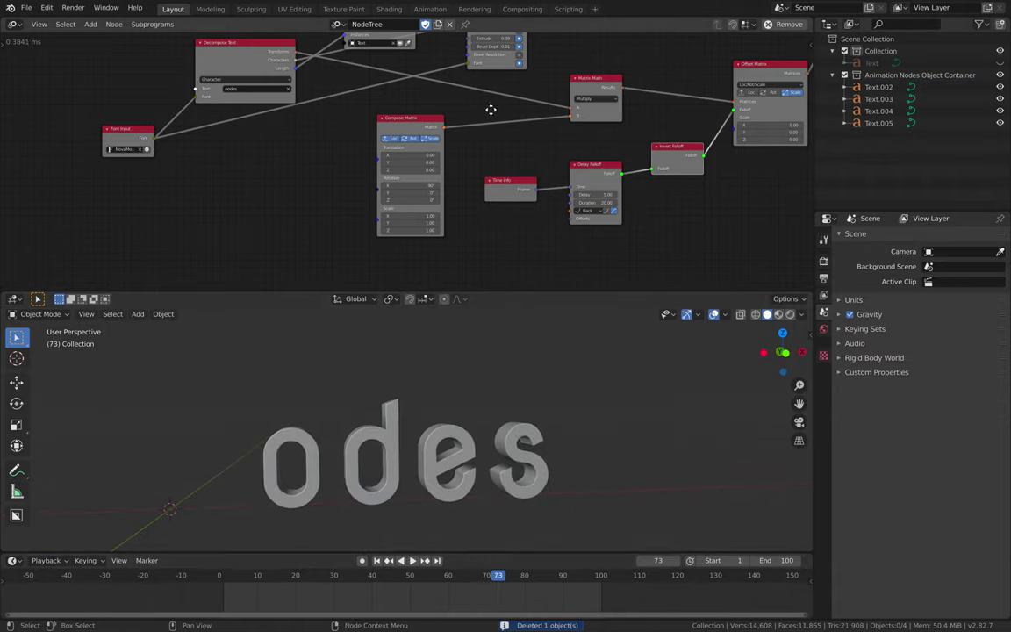
Clear the Object Instancer node's source object and assign Text again to regenerate all the letters
middle_click_drag(489, 108, 435, 182)
scroll(503, 155, "up", 1)
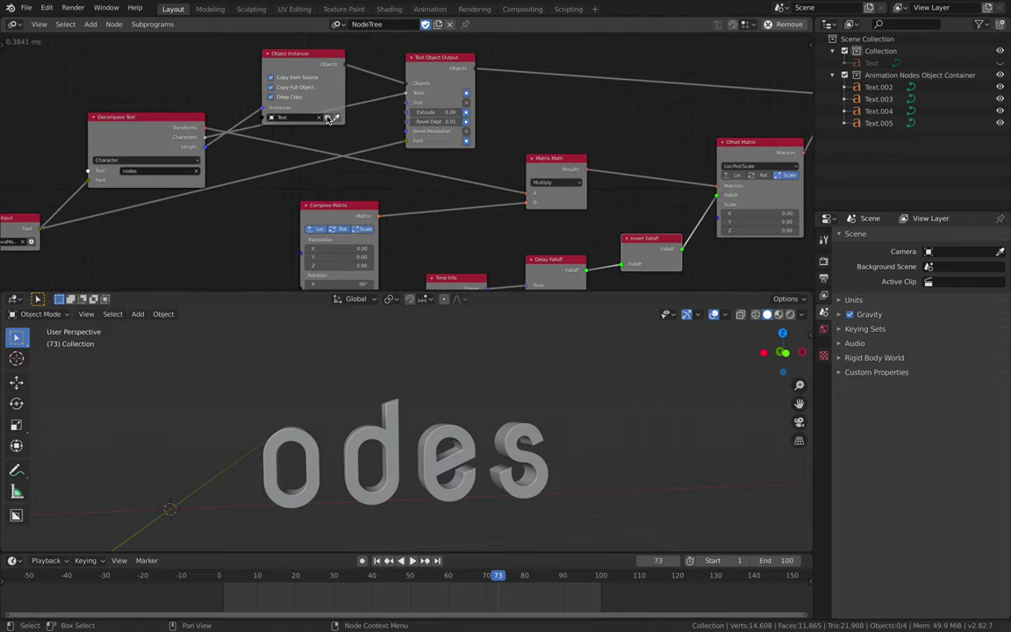
left_click(316, 117)
left_click(371, 111)
left_click(319, 117)
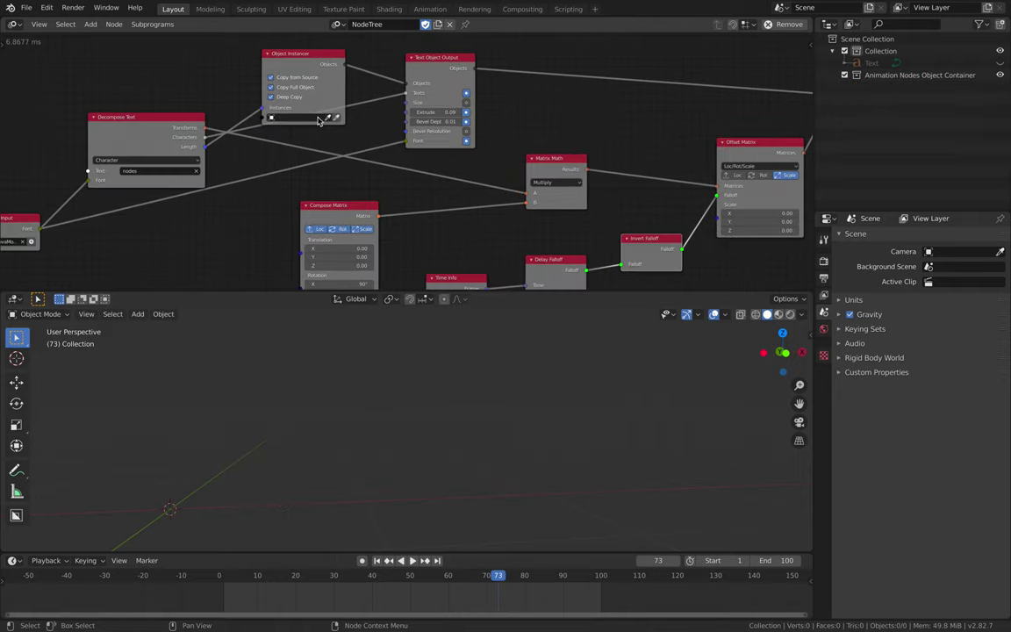
left_click(308, 118)
left_click(308, 131)
middle_click_drag(412, 419, 390, 488)
Set the Decompose Text node's text to "animation" and check the regenerated letters
type("animation")
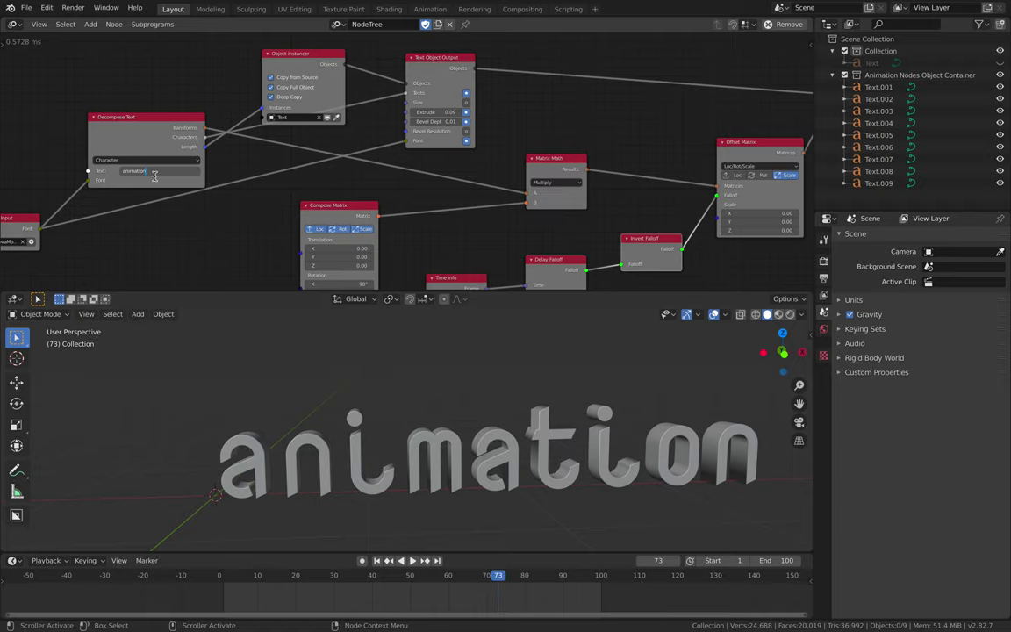
key("Return")
mouse_move(458, 373)
middle_mouse_down()
mouse_move(438, 377)
mouse_move(474, 377)
mouse_move(457, 372)
middle_mouse_up()
scroll(442, 220, "down", 3)
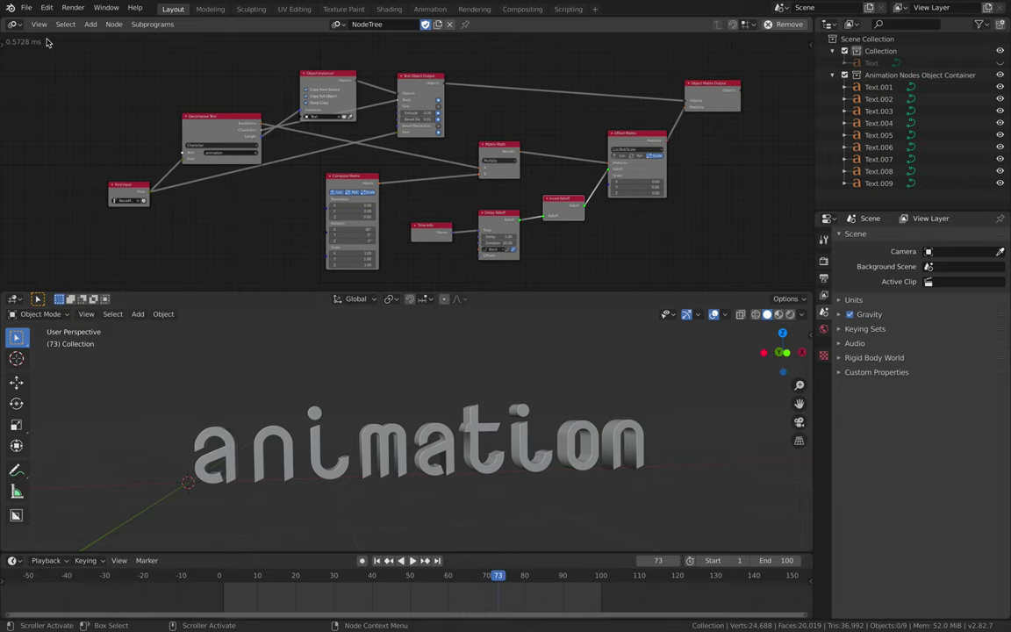
Save the scene with the regenerated letters through Save As
left_click(26, 8)
left_click(44, 99)
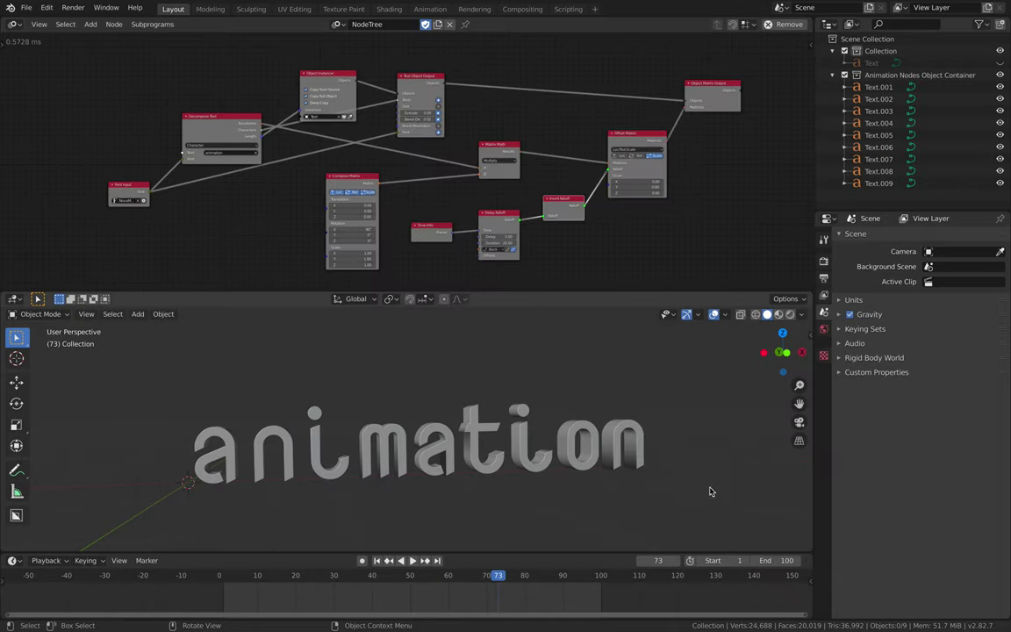
left_click(801, 549)
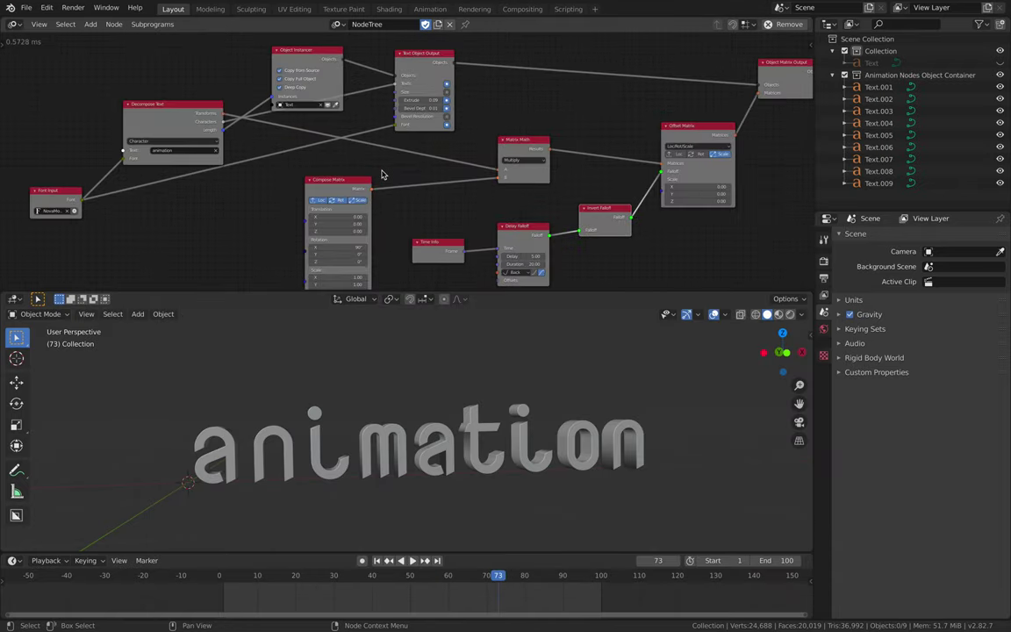
Tidy the node layout by moving the Compose Matrix and Decompose Text nodes slightly upward
middle_click_drag(382, 174, 375, 172)
left_click_drag(345, 182, 361, 169)
middle_click_drag(445, 414, 433, 411)
left_click_drag(174, 118, 174, 101)
scroll(136, 189, "up", 1)
middle_click_drag(135, 190, 196, 193)
scroll(64, 217, "up", 1)
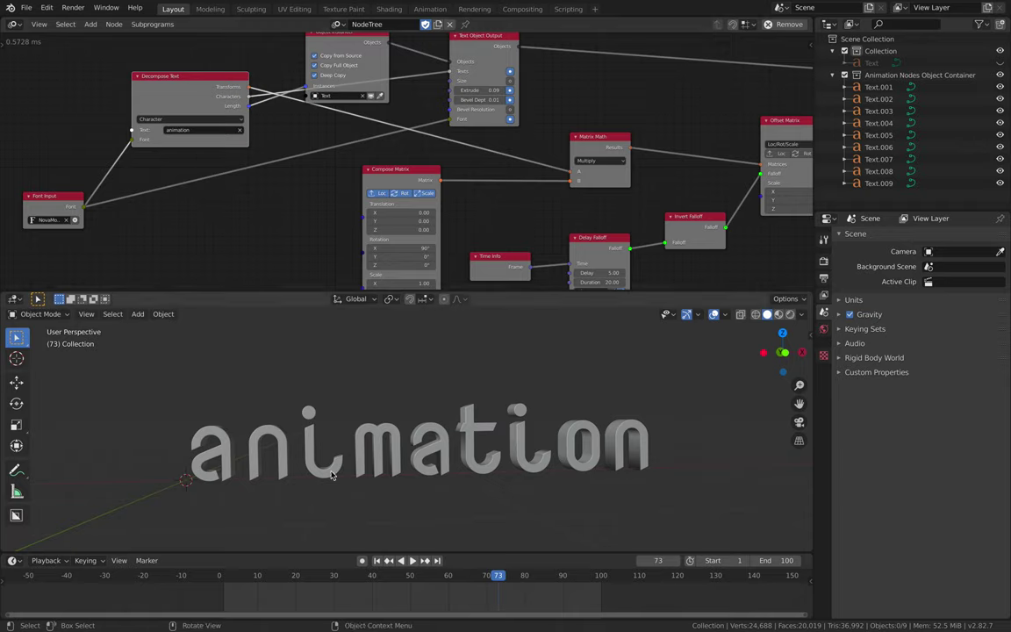
Change the Decompose Text node's text to "pretty cool" and scrub to frame 86 to view the animated letters
left_click_drag(317, 585, 383, 580)
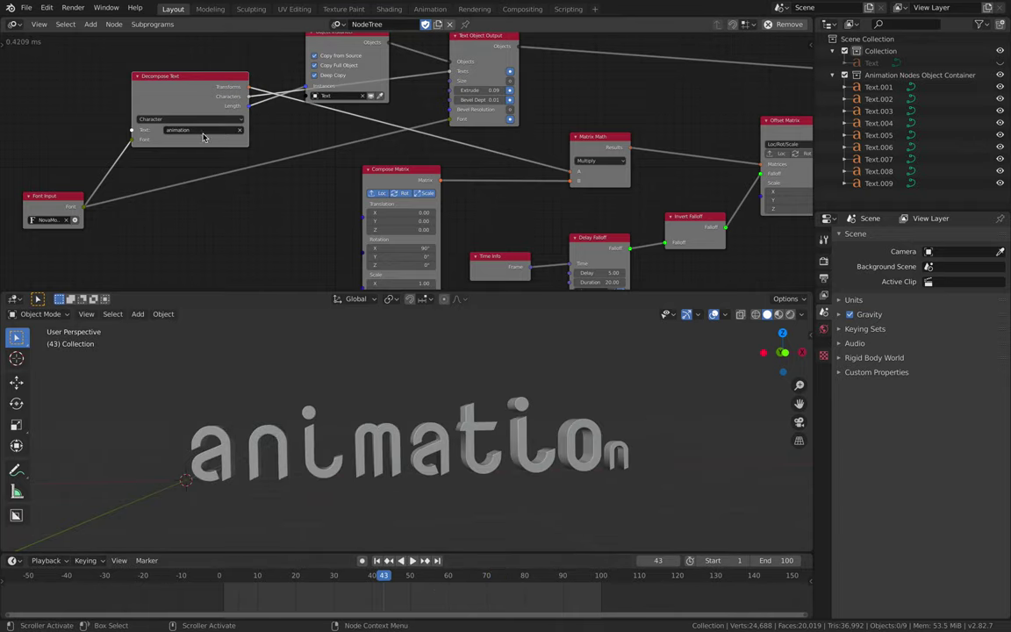
type("pretty co")
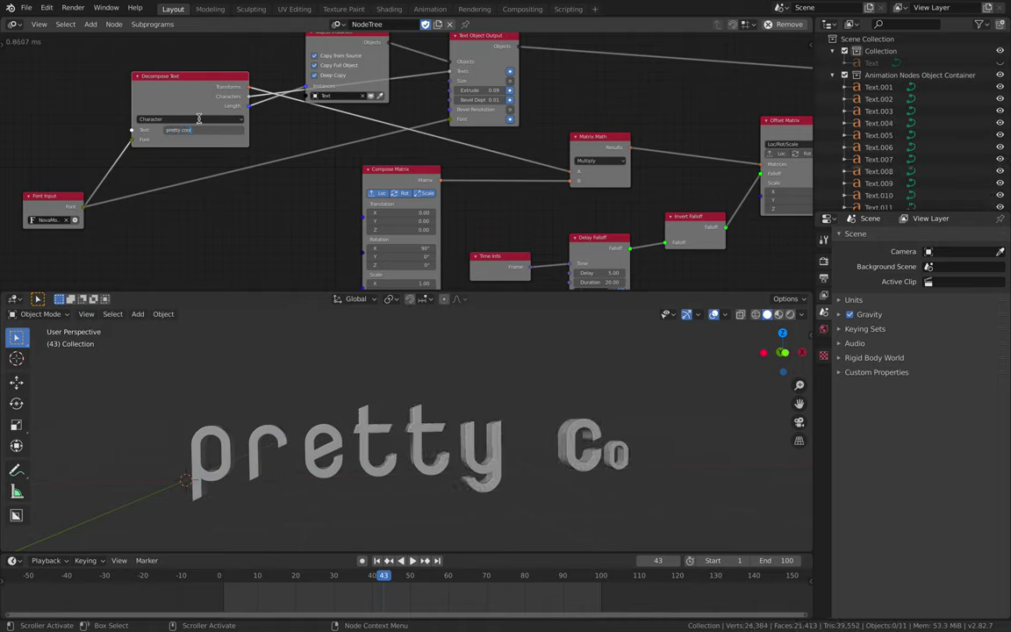
key("Return")
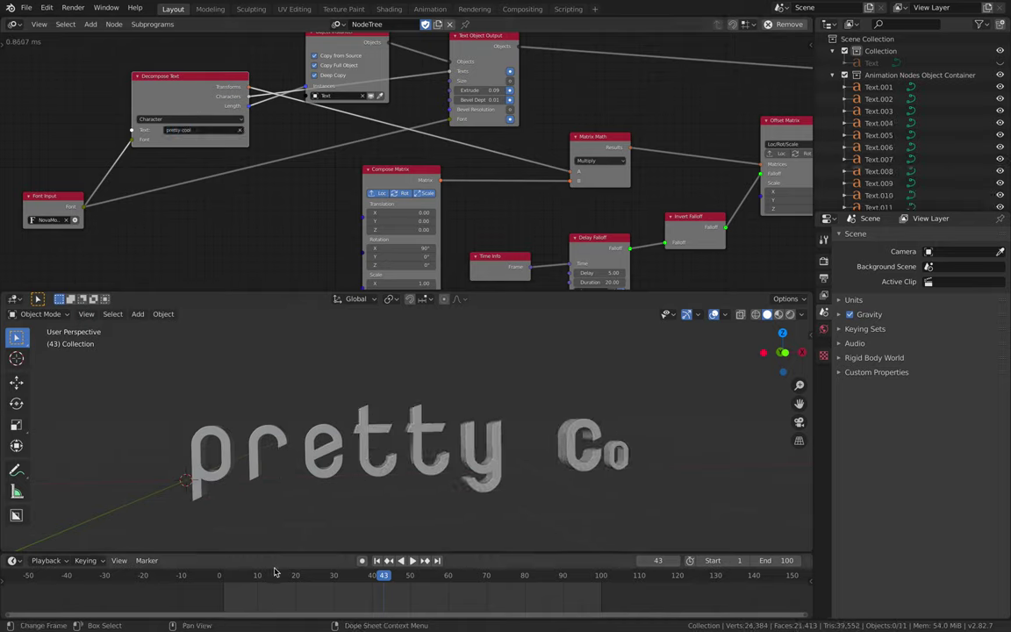
left_click_drag(273, 572, 547, 526)
middle_click_drag(676, 465, 698, 445)
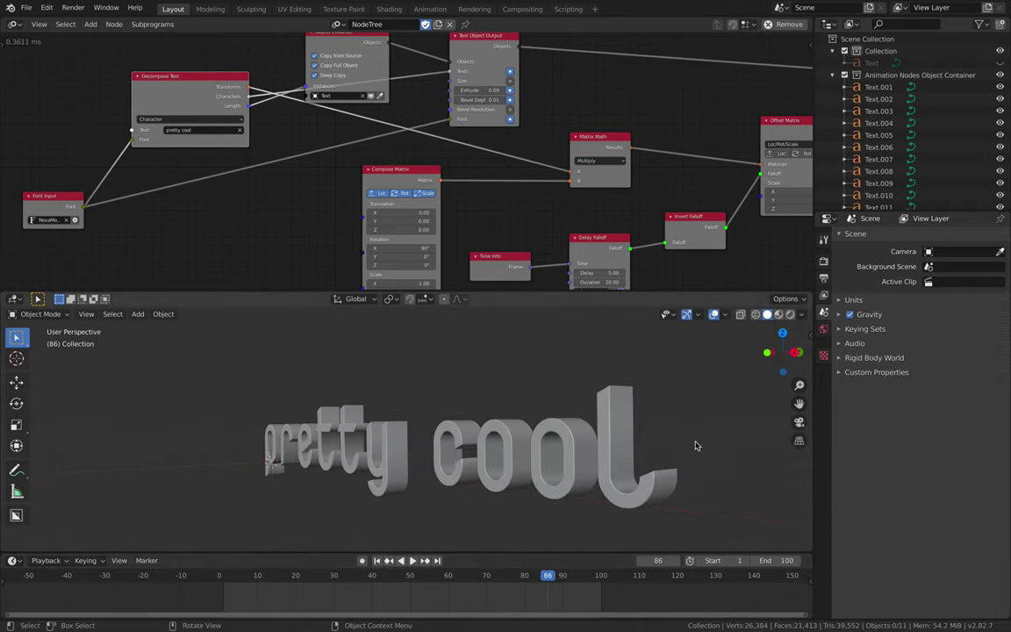
middle_click_drag(421, 439, 489, 404)
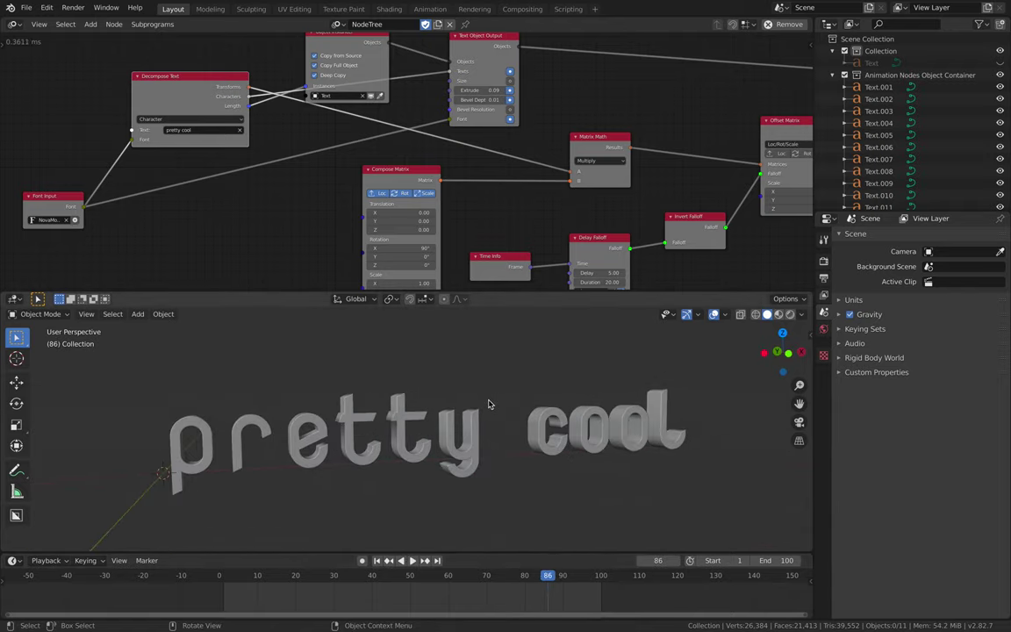